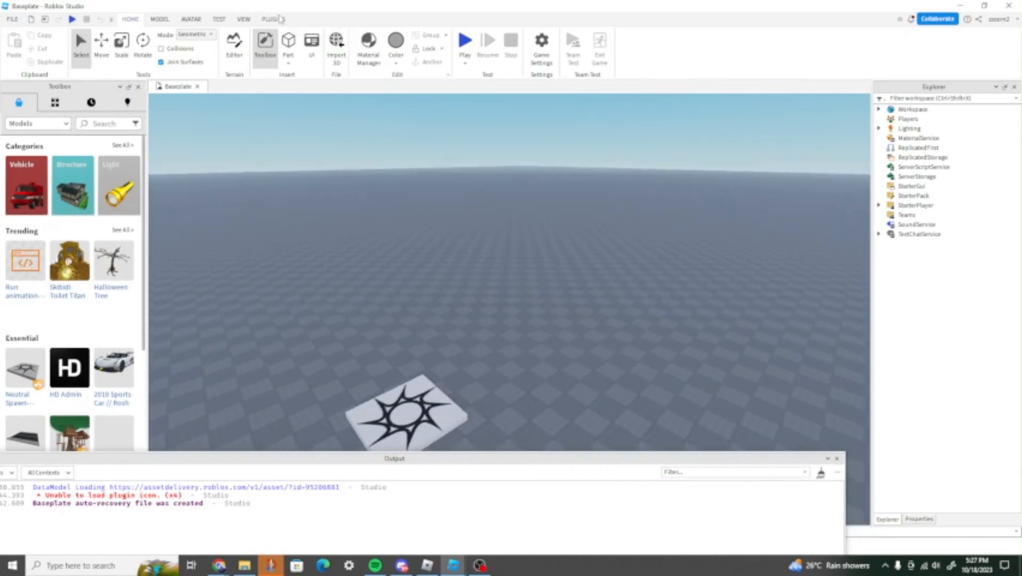
# - Open the Load Character plugin and select its preset username for replacement
pyautogui.click(273, 19)
pyautogui.click(95, 54)
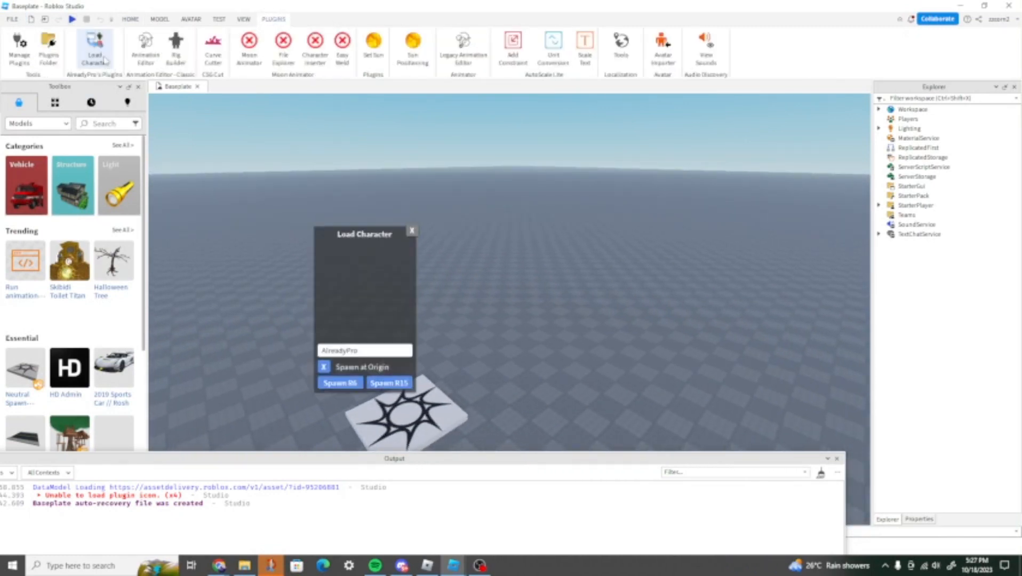
pyautogui.doubleClick(369, 352)
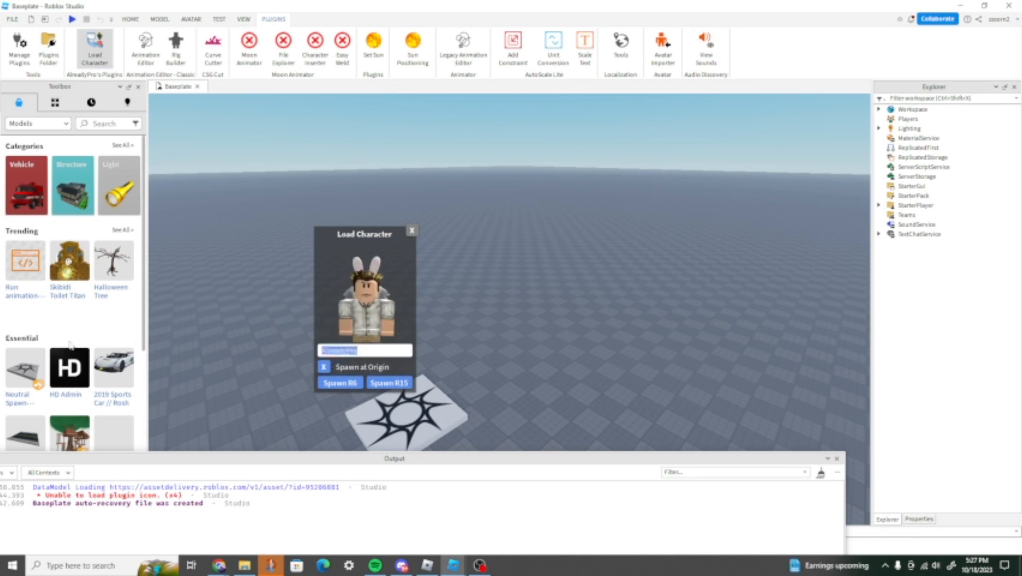
pyautogui.write('zzcorn2')
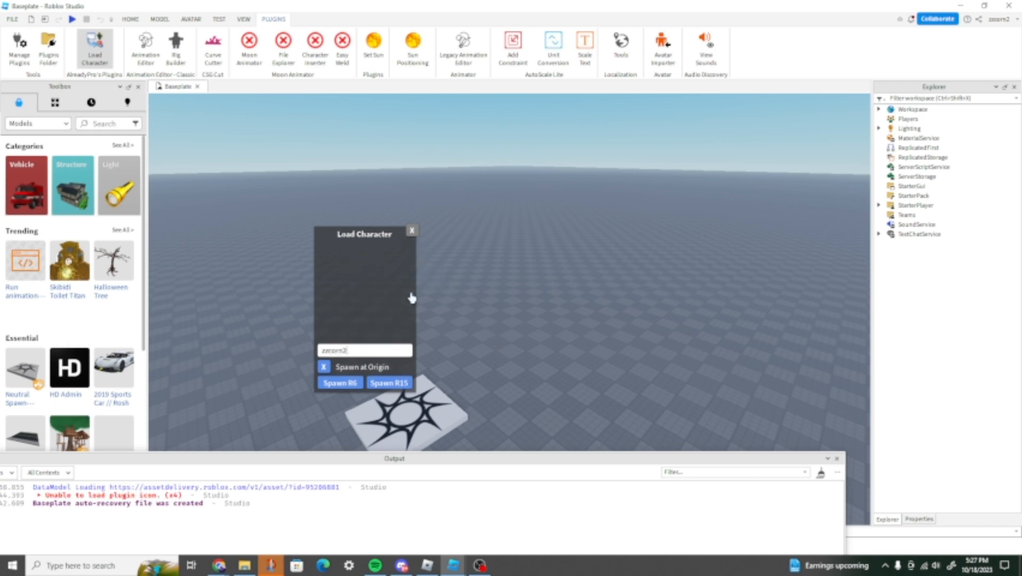
pyautogui.press('BackSpace')
pyautogui.press('BackSpace')
pyautogui.press('BackSpace')
pyautogui.press('BackSpace')
pyautogui.press('BackSpace')
pyautogui.press('BackSpace')
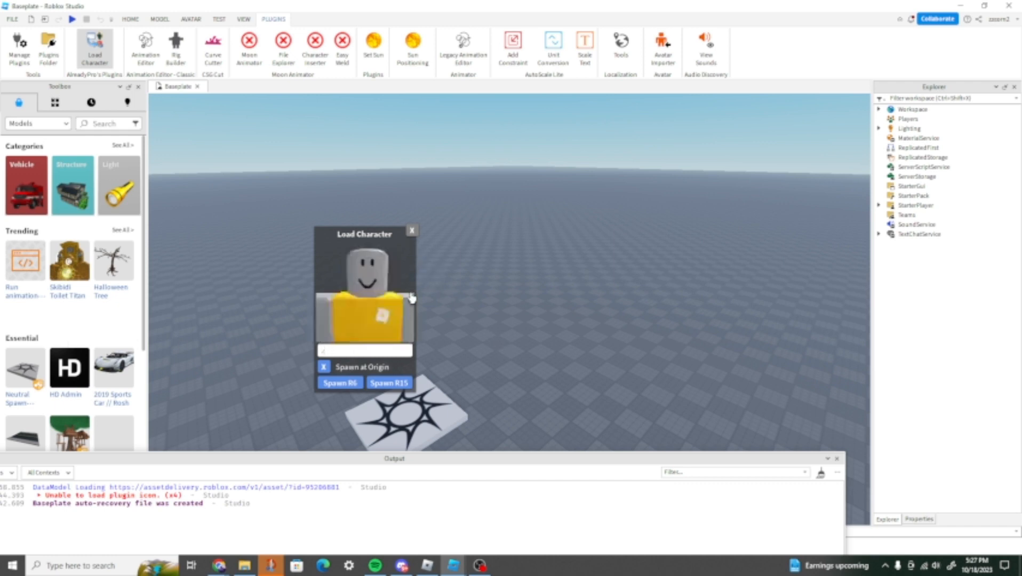
pyautogui.press('BackSpace')
# - Enter the player's username in Load Character, spawn the avatar as R6 at the origin, and close the plugin window
pyautogui.write('jst')
pyautogui.press('BackSpace')
pyautogui.write('est')
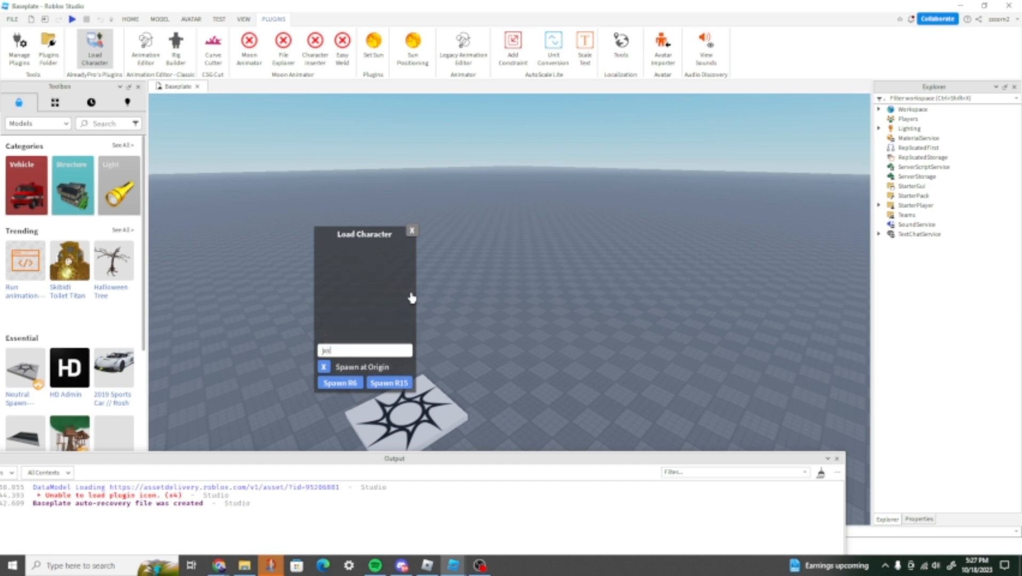
pyautogui.write('eve')
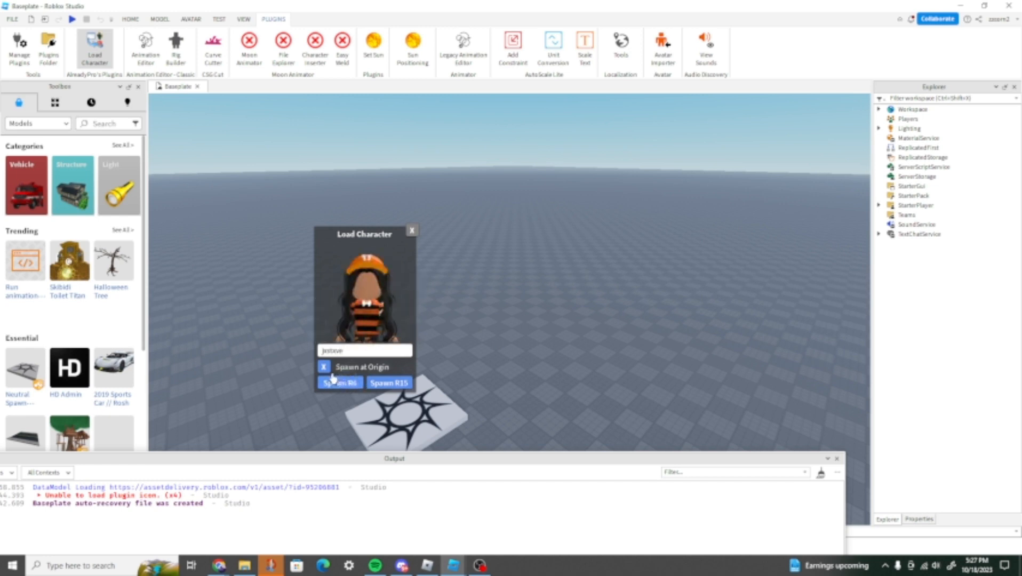
pyautogui.click(411, 229)
pyautogui.moveTo(482, 245); pyautogui.dragTo(524, 130, button='right')
pyautogui.scroll(3, 559, 114)
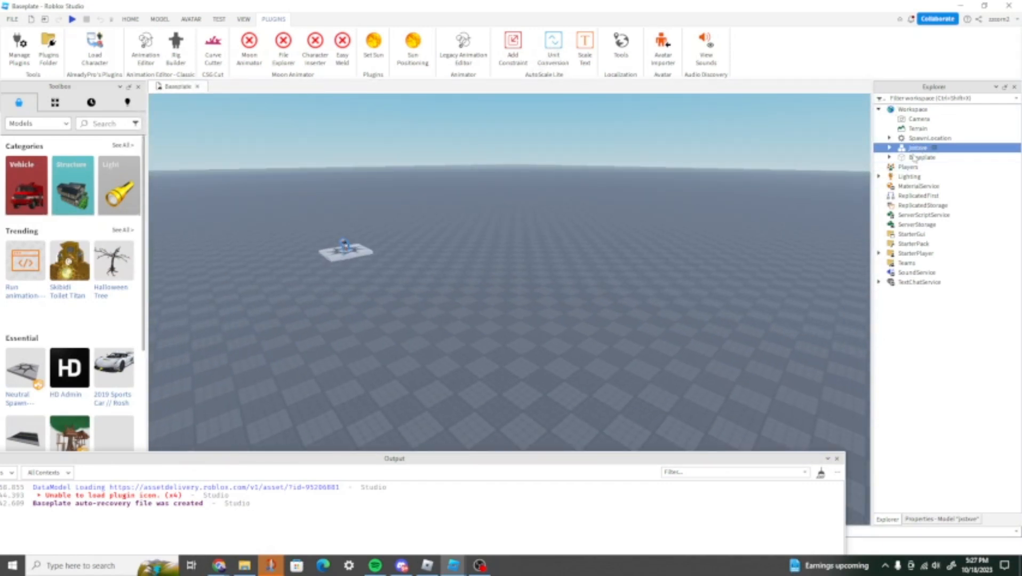
# - Export the spawned character model to the Documents folder as tut.obj
pyautogui.rightClick(1005, 382)
pyautogui.click(914, 508)
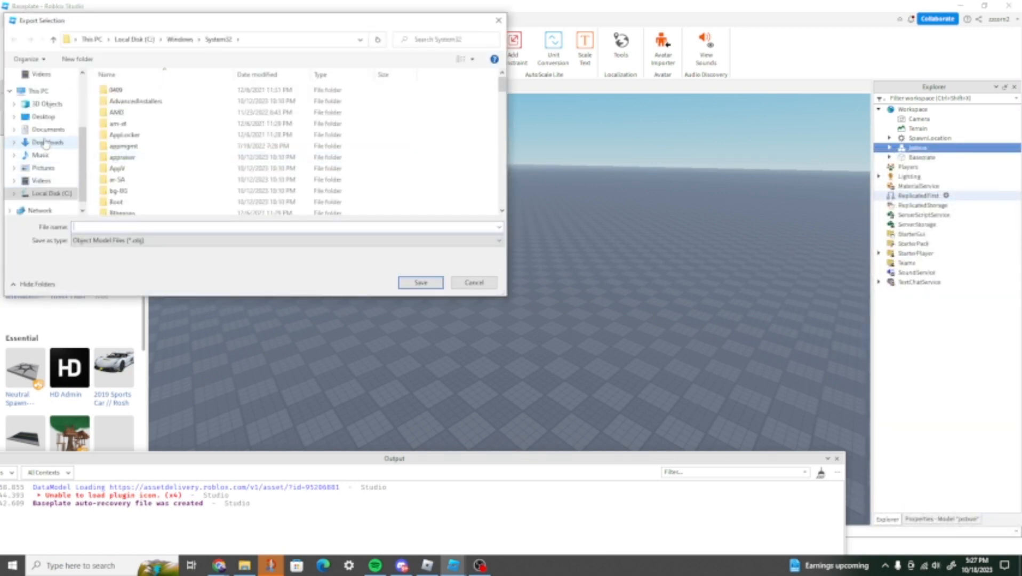
pyautogui.click(44, 131)
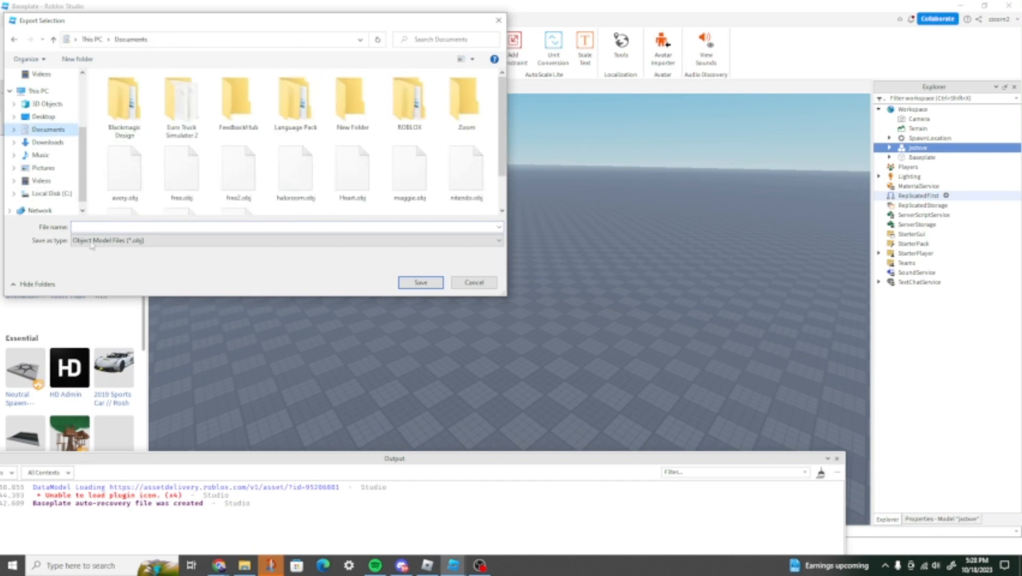
pyautogui.click(106, 226)
pyautogui.write('z')
pyautogui.press('BackSpace')
pyautogui.write('tot')
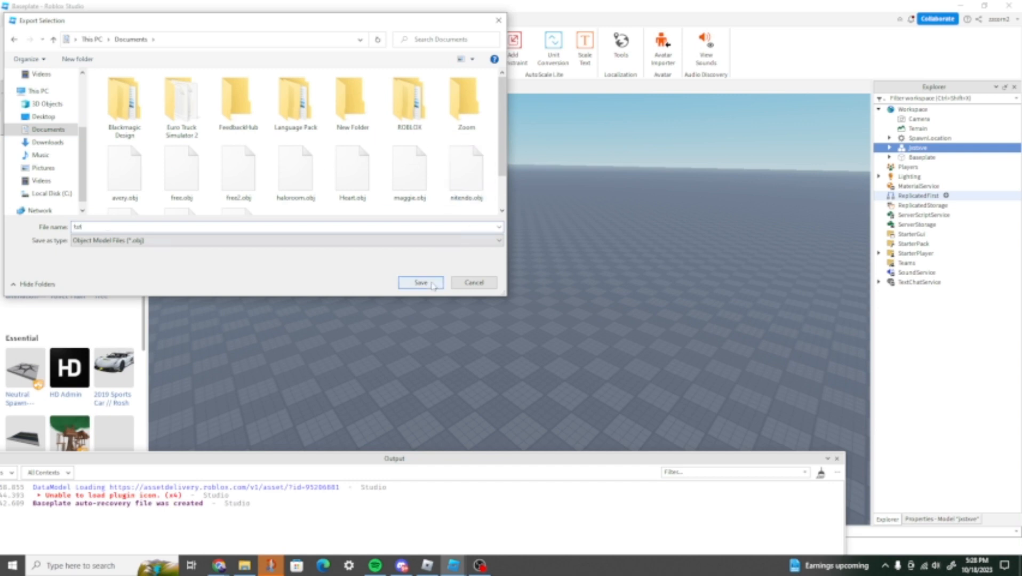
pyautogui.click(431, 282)
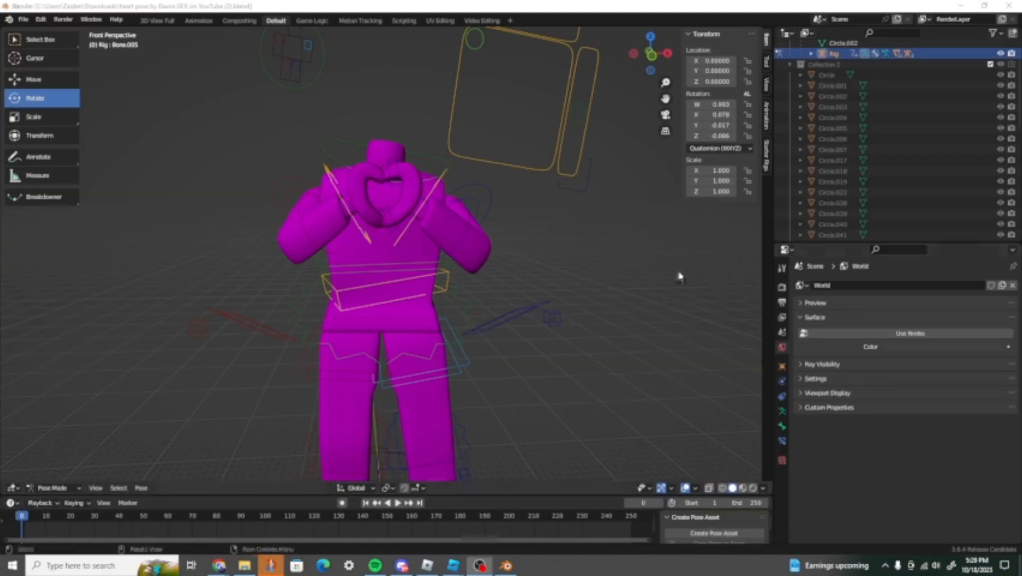
# - In Blender, switch the heart-pose rig from Pose Mode to Object Mode and select its torso mesh
pyautogui.moveTo(677, 276); pyautogui.dragTo(501, 281, button='middle')
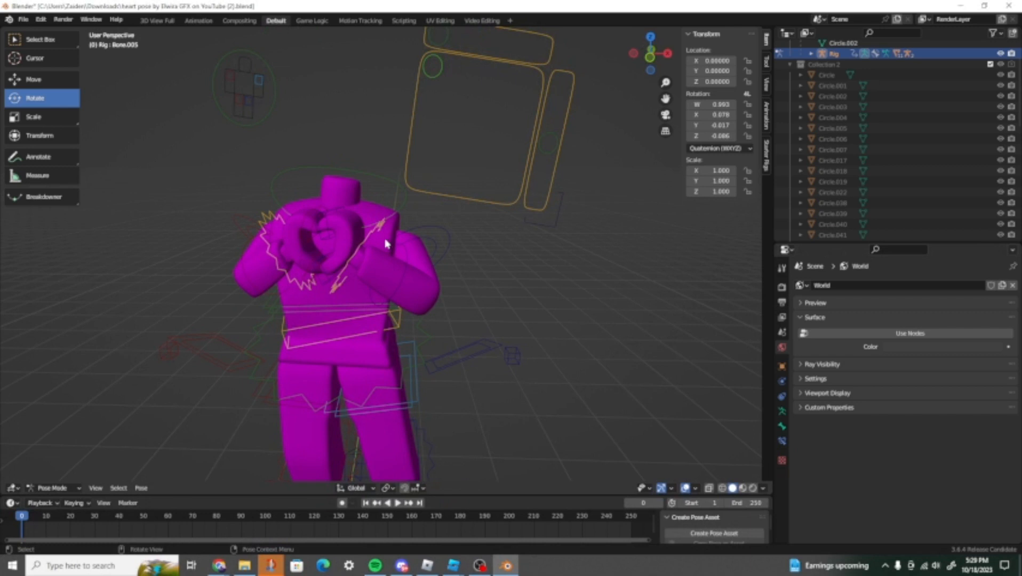
pyautogui.click(405, 219)
pyautogui.moveTo(328, 207); pyautogui.dragTo(556, 376, button='middle')
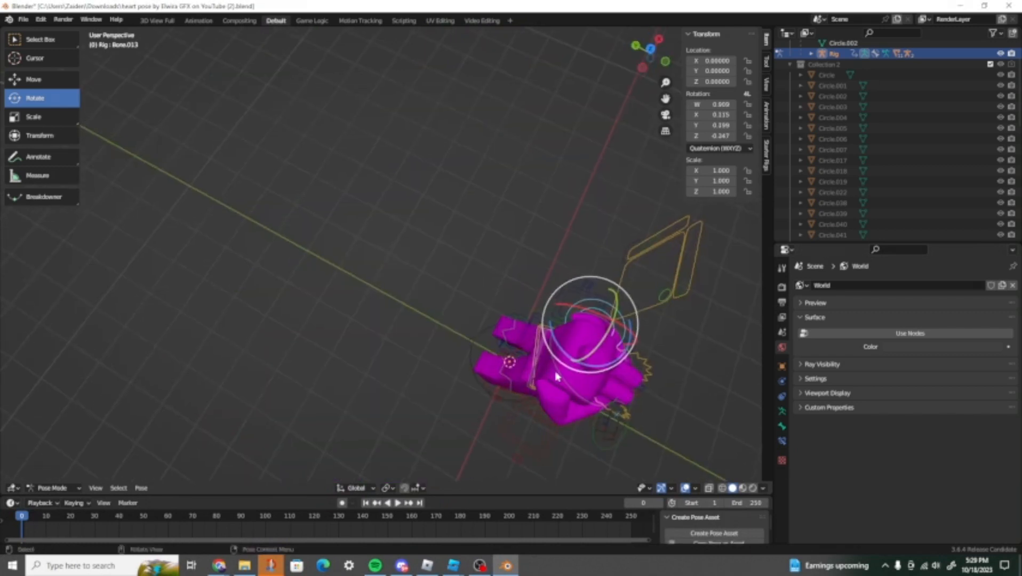
pyautogui.hotkey('ctrl', 'Tab')
pyautogui.click(580, 378)
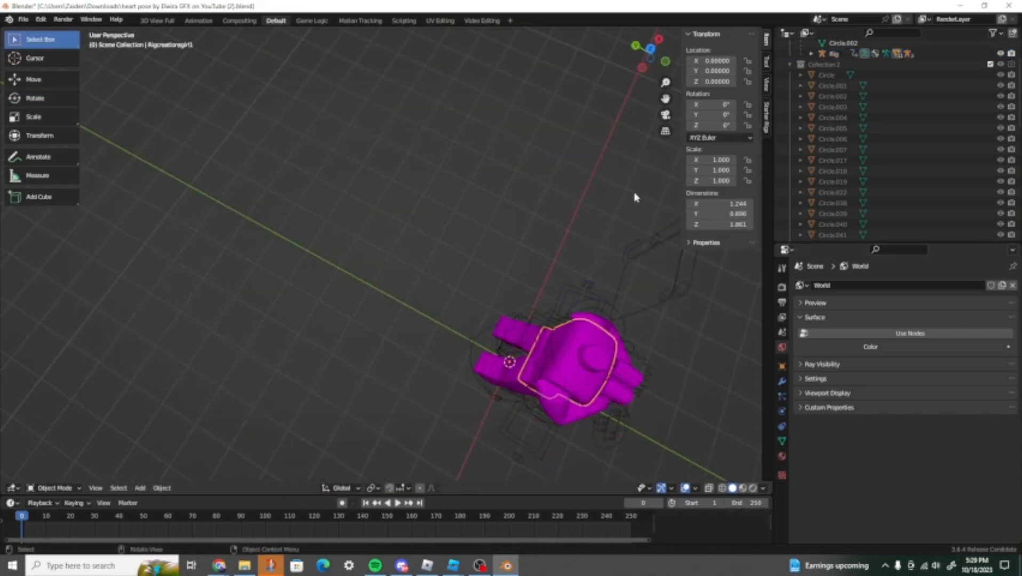
pyautogui.moveTo(569, 82); pyautogui.dragTo(137, 441, button='middle')
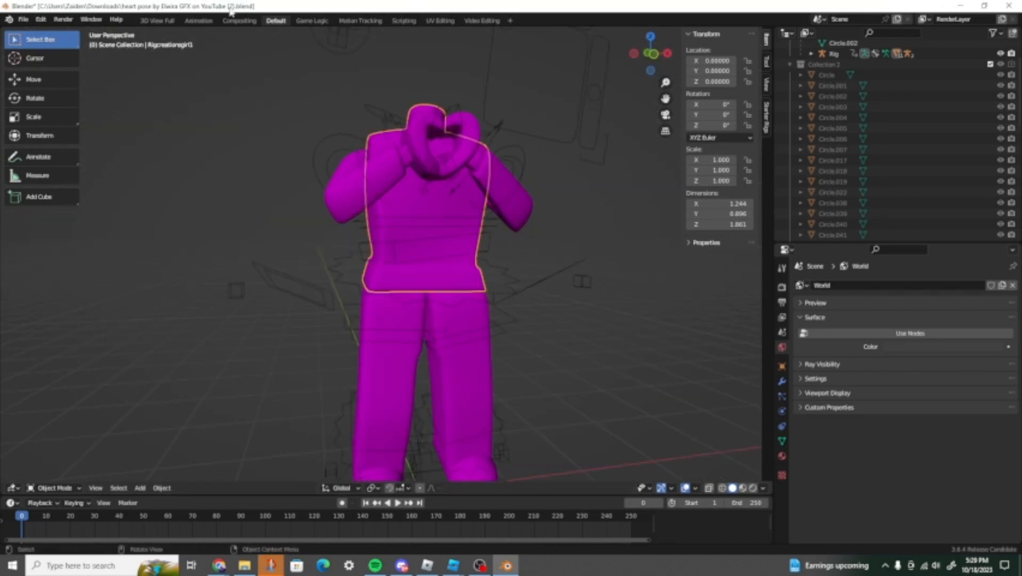
# - Change the Outliner area to the Shader Editor showing the torso's material nodes
pyautogui.click(786, 33)
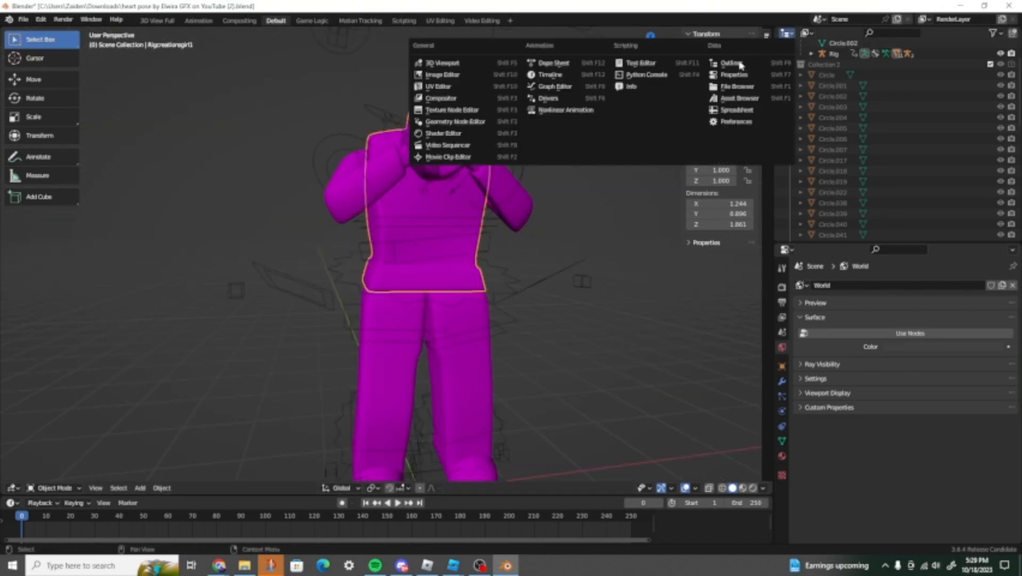
pyautogui.click(443, 133)
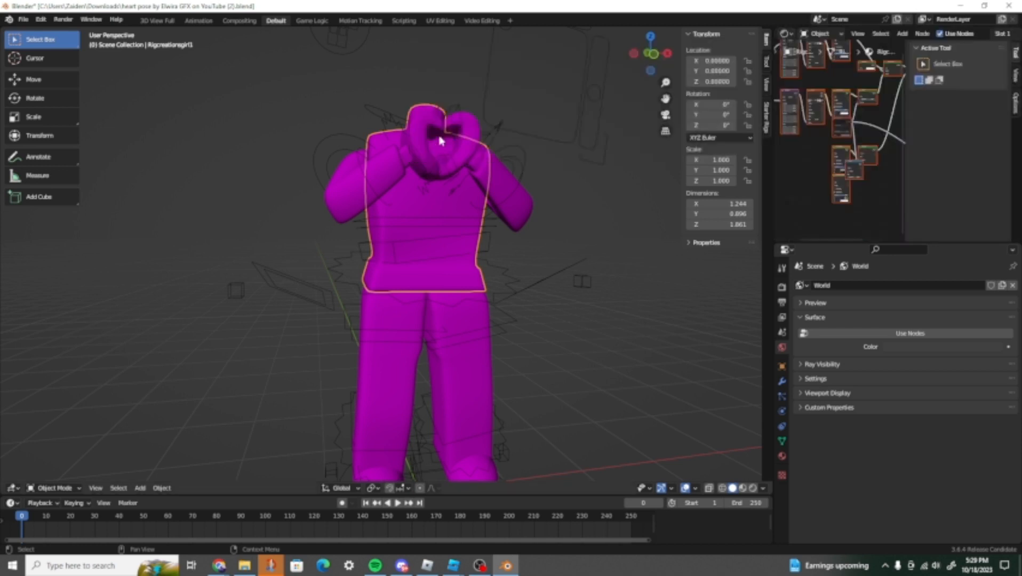
pyautogui.scroll(6, 813, 70)
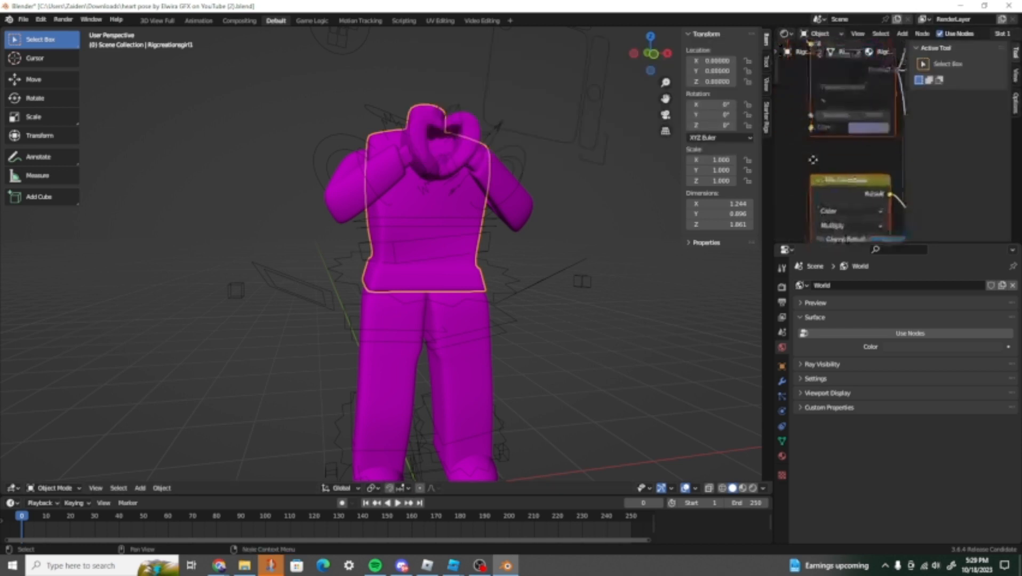
pyautogui.moveTo(897, 91); pyautogui.dragTo(885, 137, button='middle')
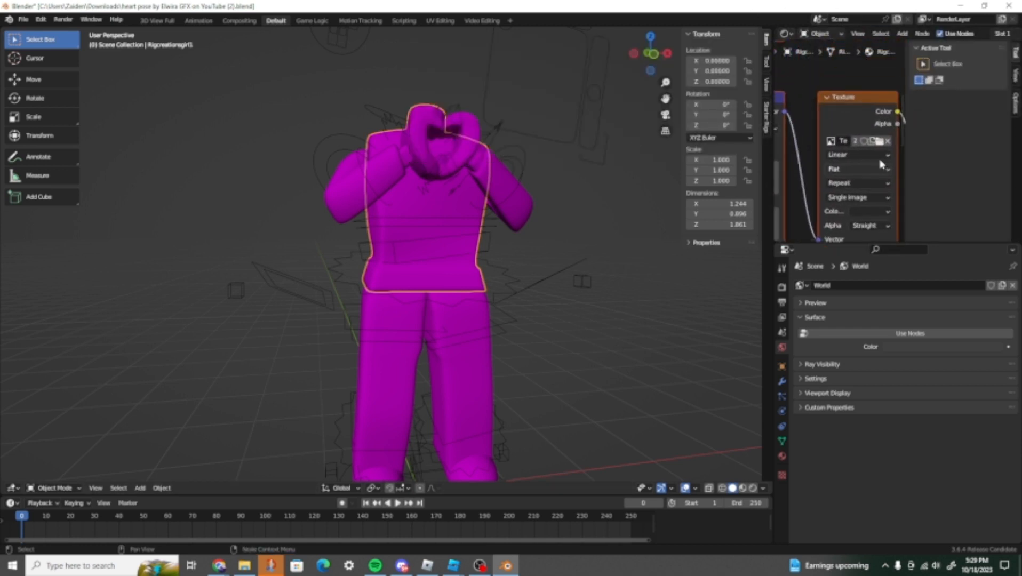
# - Unlink the missing image from the torso's Texture node and load Handle2_diff.png from the Documents folder instead
pyautogui.click(887, 141)
pyautogui.click(881, 141)
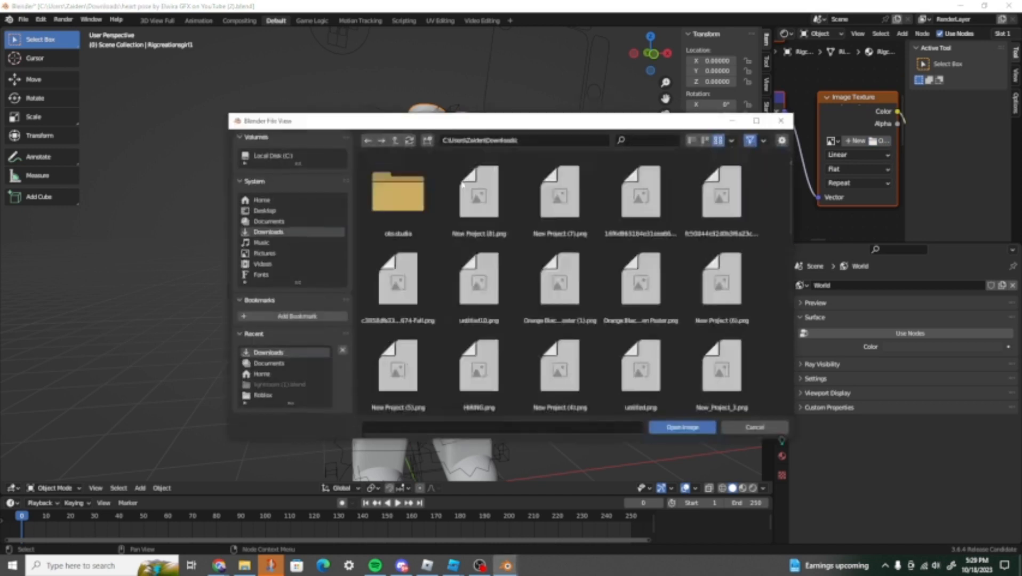
pyautogui.click(270, 221)
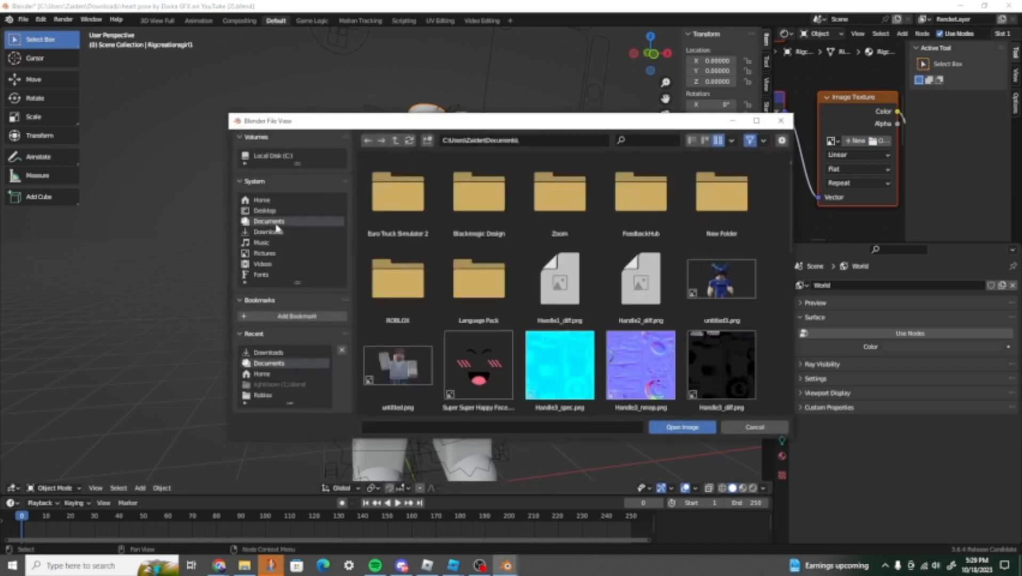
pyautogui.doubleClick(606, 296)
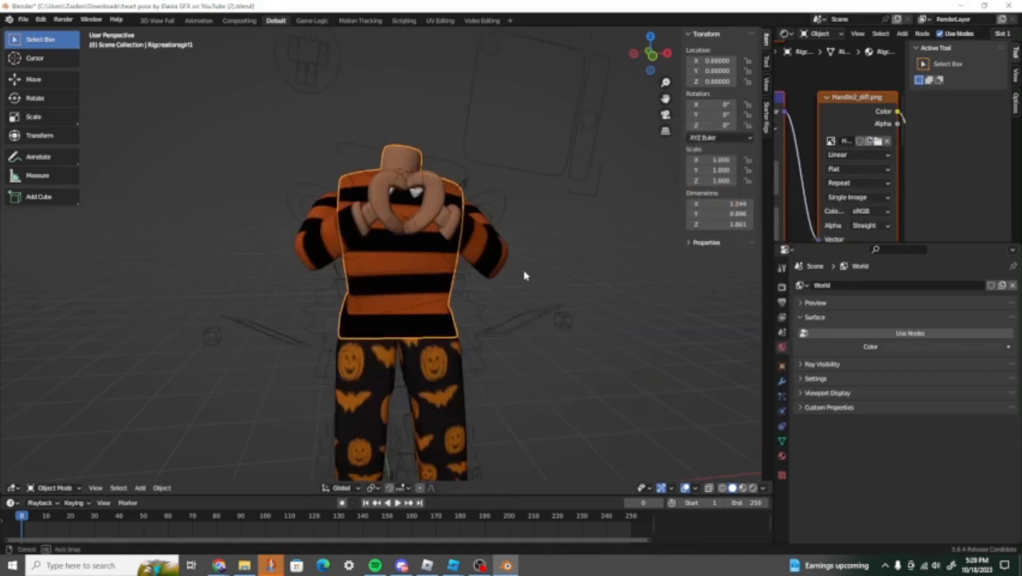
pyautogui.moveTo(525, 276); pyautogui.dragTo(570, 212, button='middle')
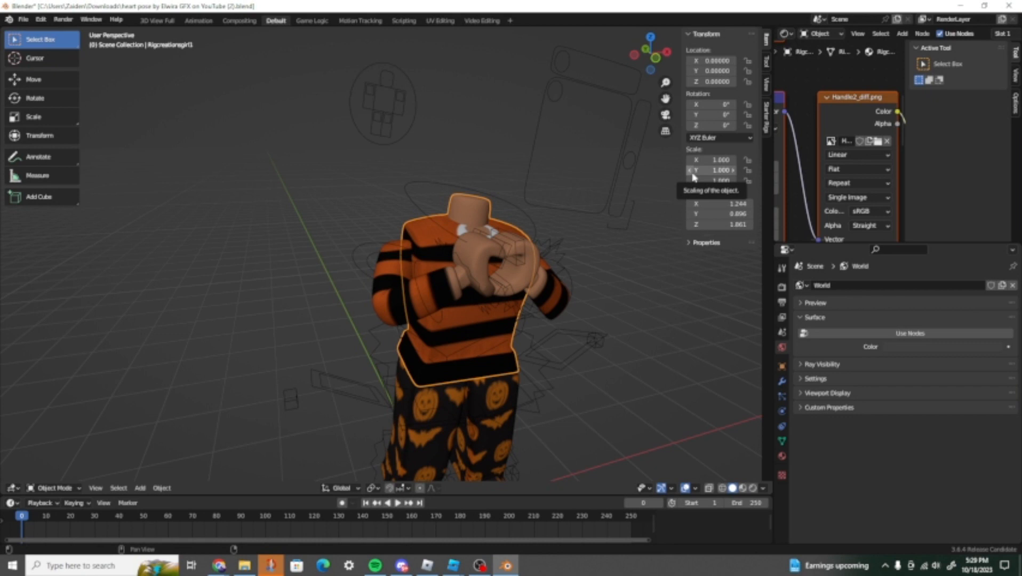
# - Import tut.obj from the Documents folder as Wavefront (.obj) (legacy) with Split by Group enabled
pyautogui.click(23, 19)
pyautogui.moveTo(76, 164)
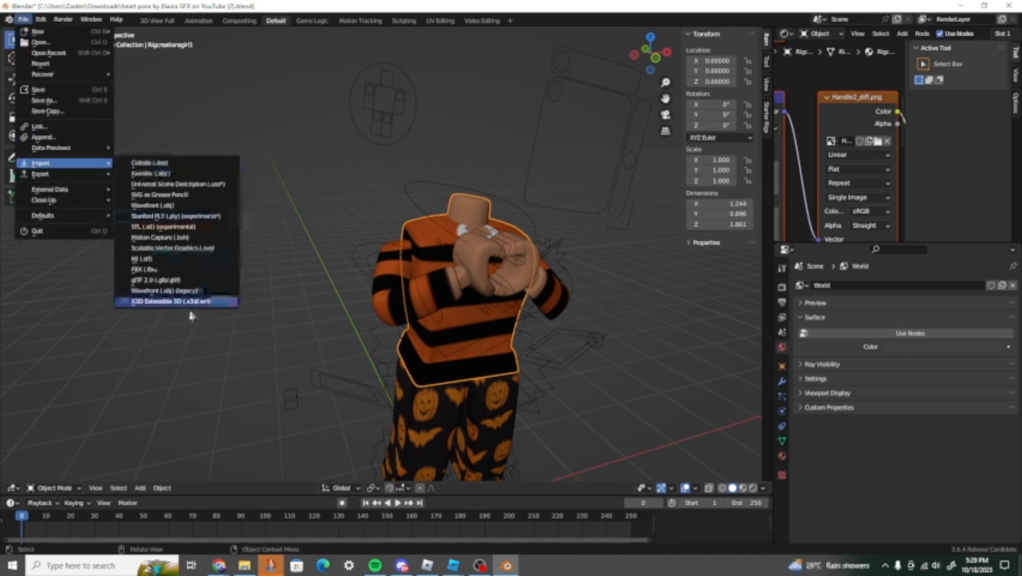
pyautogui.click(189, 290)
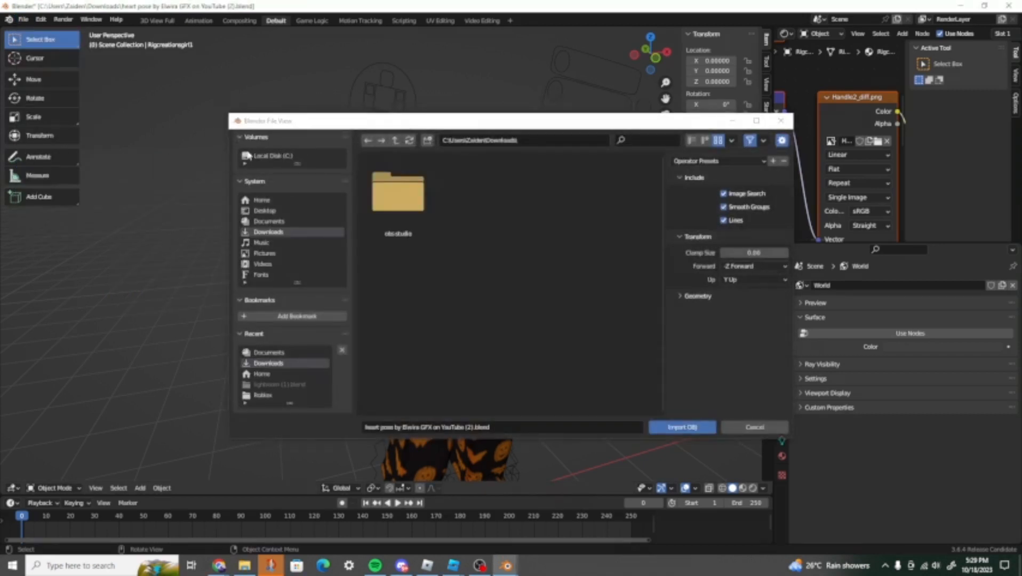
pyautogui.click(277, 223)
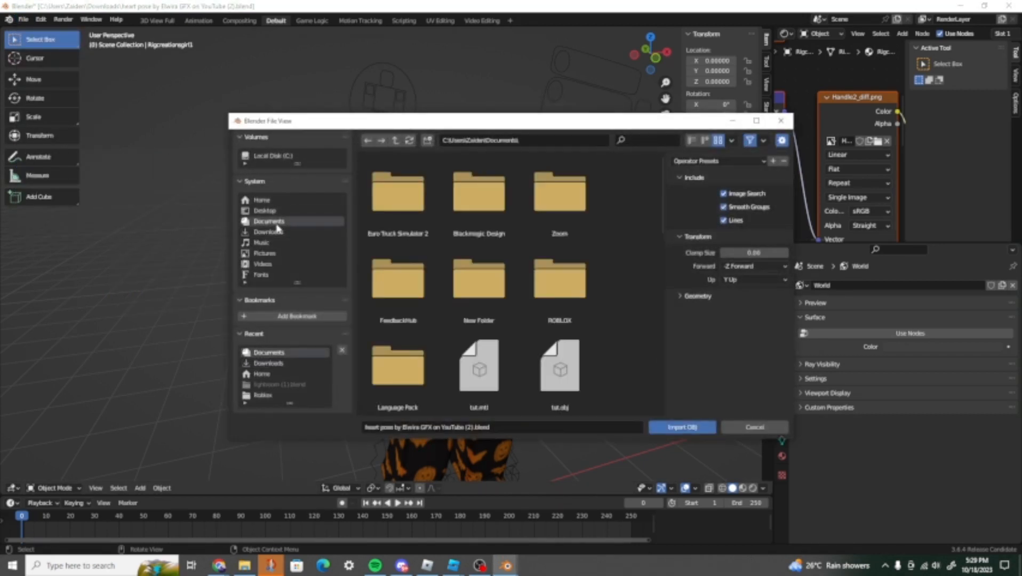
pyautogui.scroll(-3, 547, 258)
pyautogui.click(555, 261)
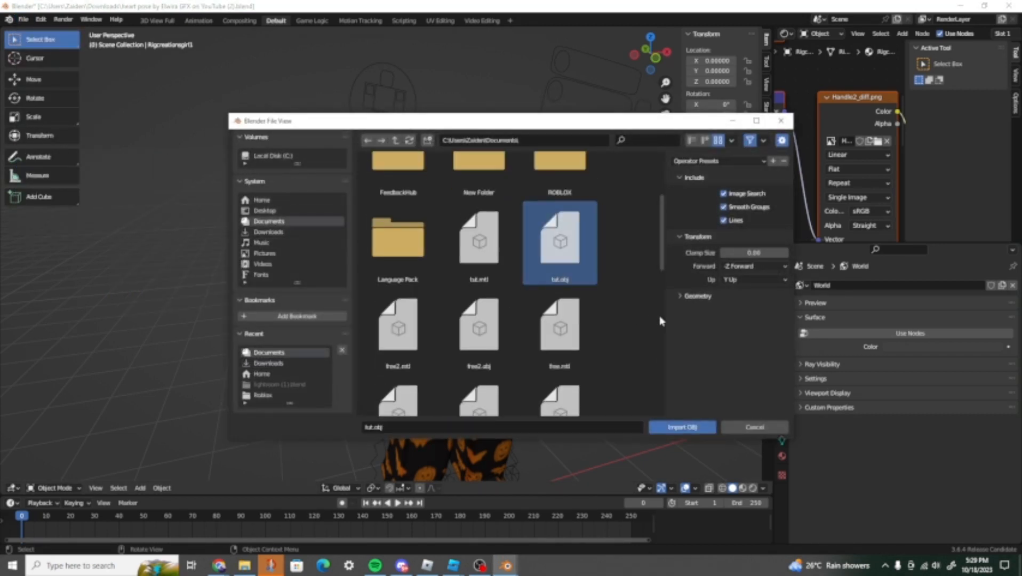
pyautogui.click(693, 298)
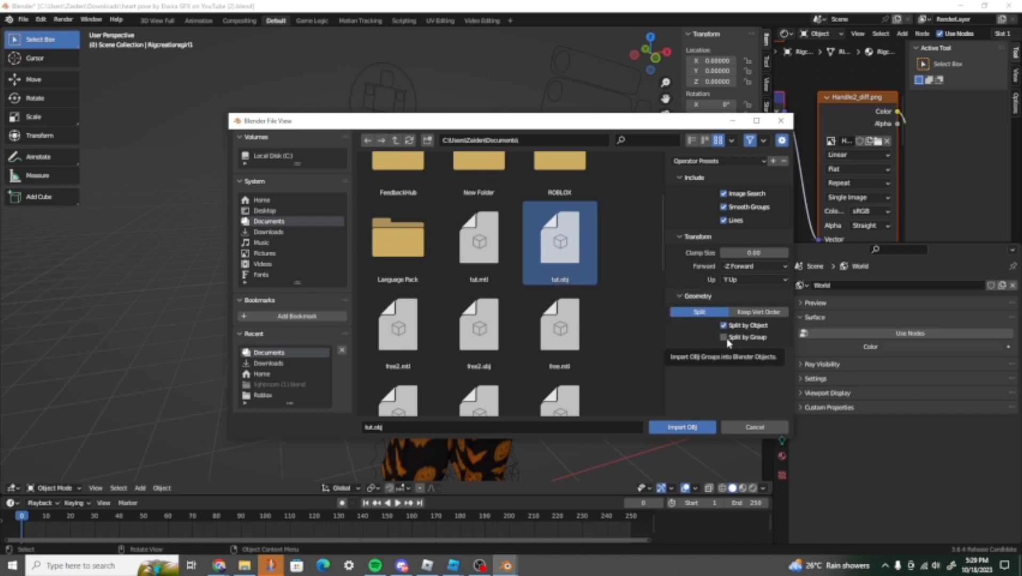
pyautogui.click(724, 338)
pyautogui.click(678, 428)
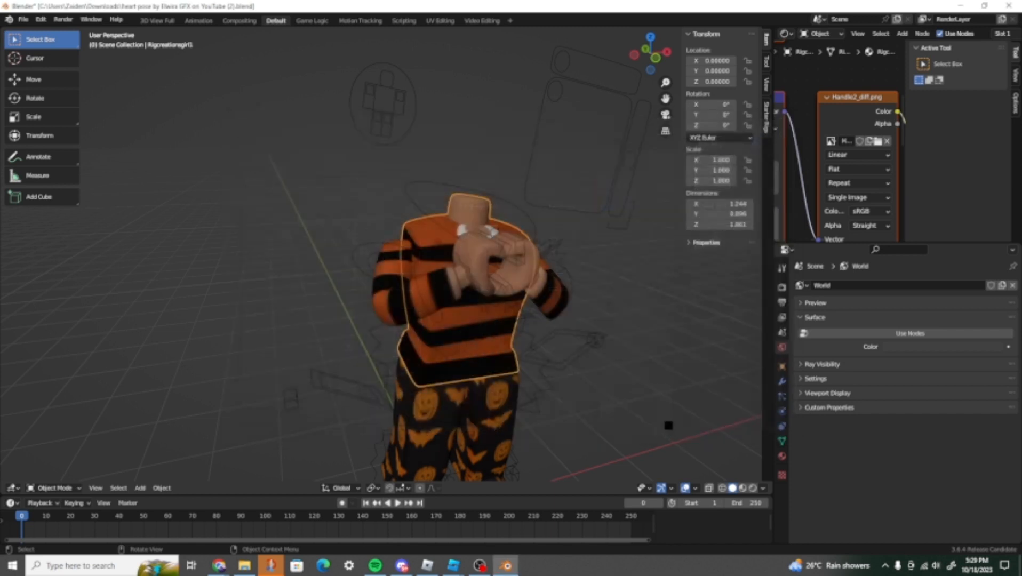
# - Move the whole imported character away from the posed rig to about X 5.4 and Z 2.0
pyautogui.moveTo(688, 413); pyautogui.dragTo(392, 335, button='middle')
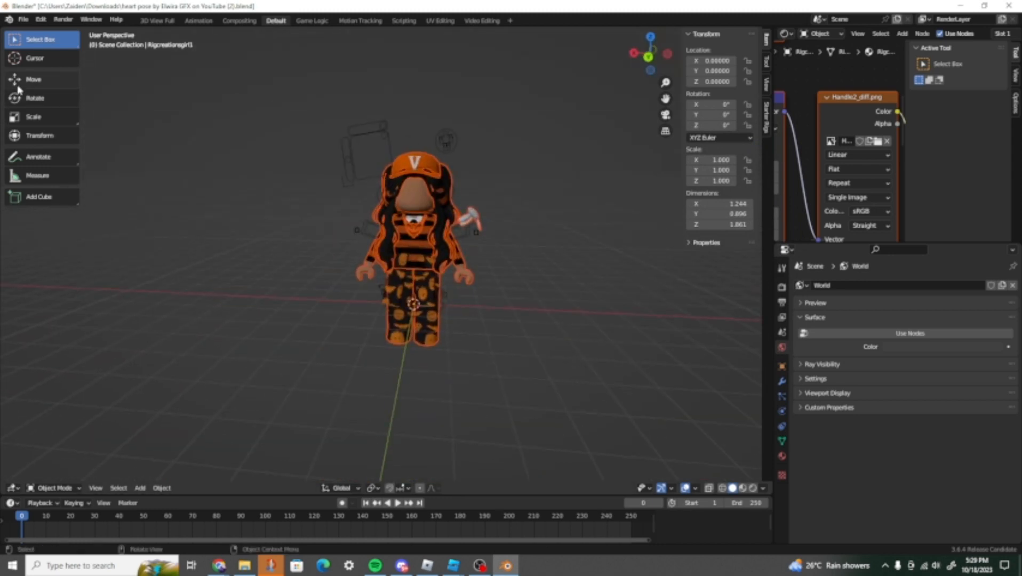
pyautogui.click(32, 79)
pyautogui.moveTo(415, 269); pyautogui.dragTo(211, 230)
# - Delete the pumpkin accessory on the imported character's chest and its torso
pyautogui.click(229, 168)
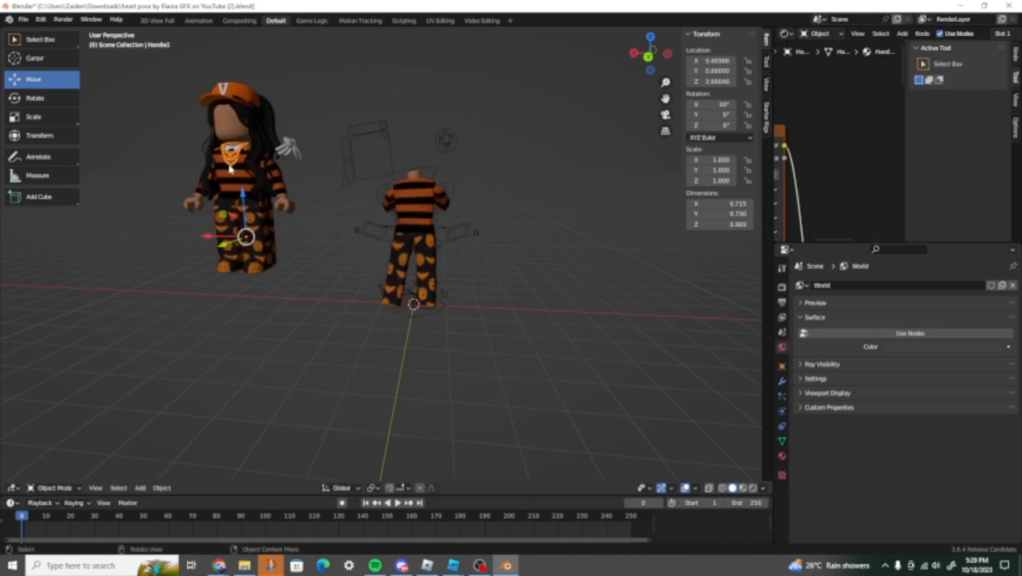
pyautogui.click(235, 185)
pyautogui.press('x')
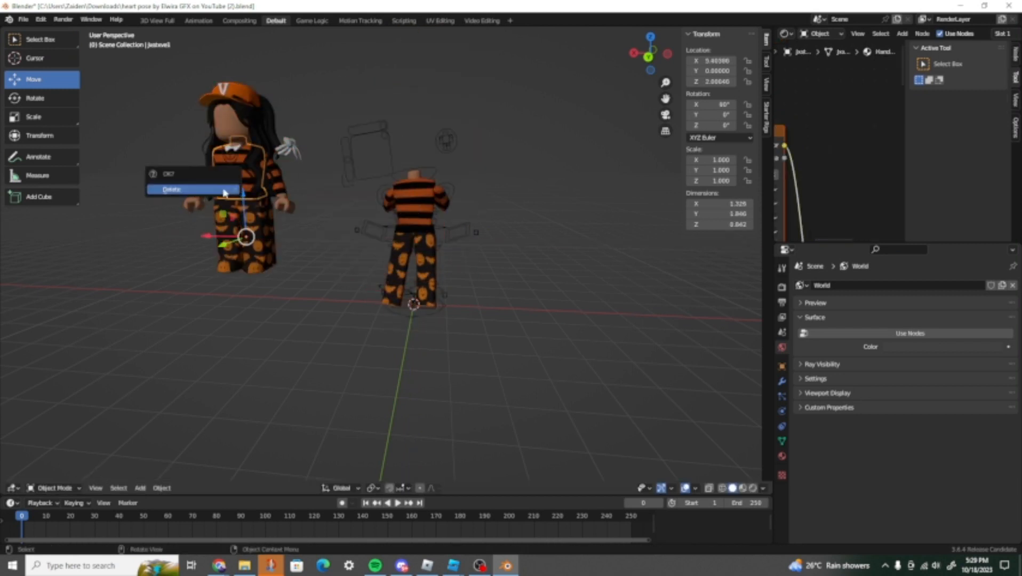
pyautogui.click(223, 190)
pyautogui.press('x')
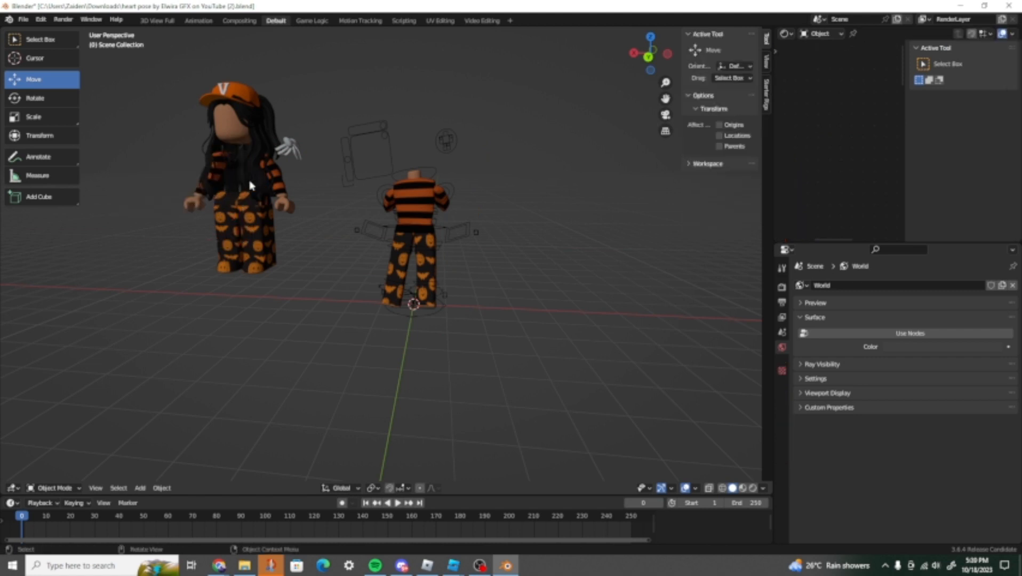
# - Delete both arms and both legs of the imported character, keeping its head and accessories
pyautogui.click(277, 188)
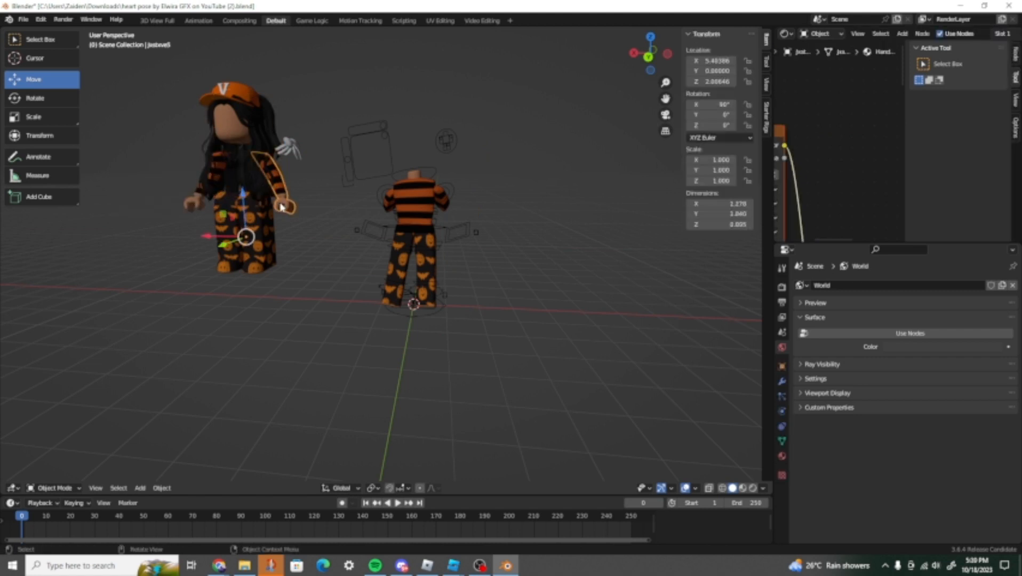
pyautogui.press('x')
pyautogui.click(282, 204)
pyautogui.click(254, 225)
pyautogui.press('x')
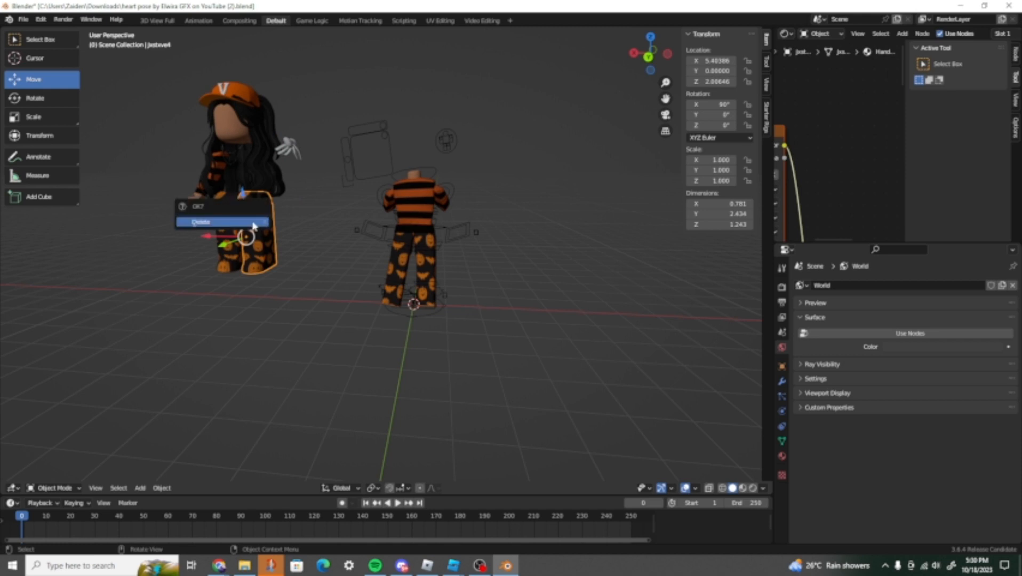
pyautogui.click(218, 227)
pyautogui.click(240, 230)
pyautogui.press('x')
pyautogui.click(242, 225)
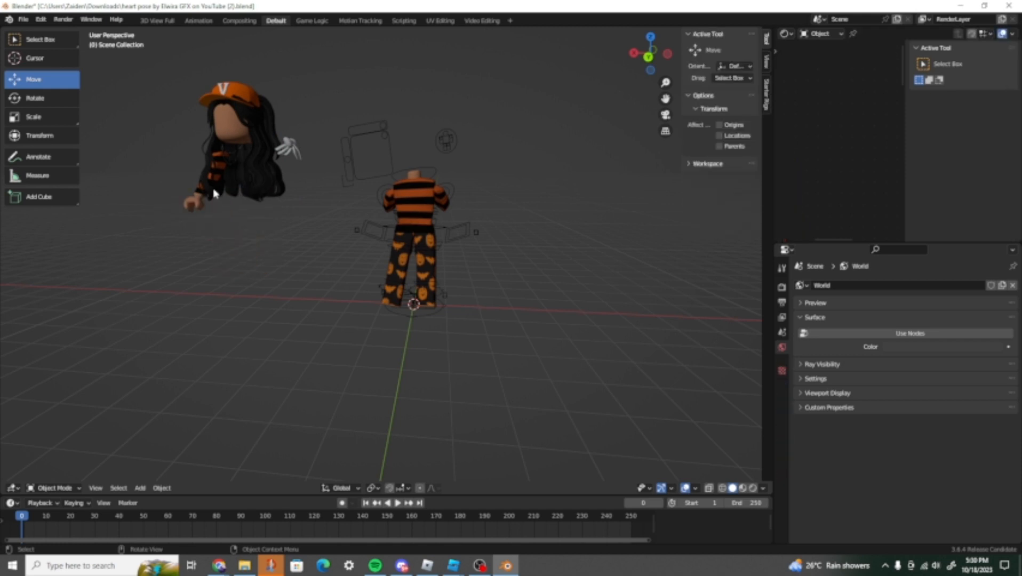
pyautogui.click(185, 208)
pyautogui.press('x')
pyautogui.click(188, 205)
# - Move the imported hair, necklace and cap together along X onto the posed rig, to about X 0.02
pyautogui.moveTo(249, 176); pyautogui.dragTo(238, 169, button='middle')
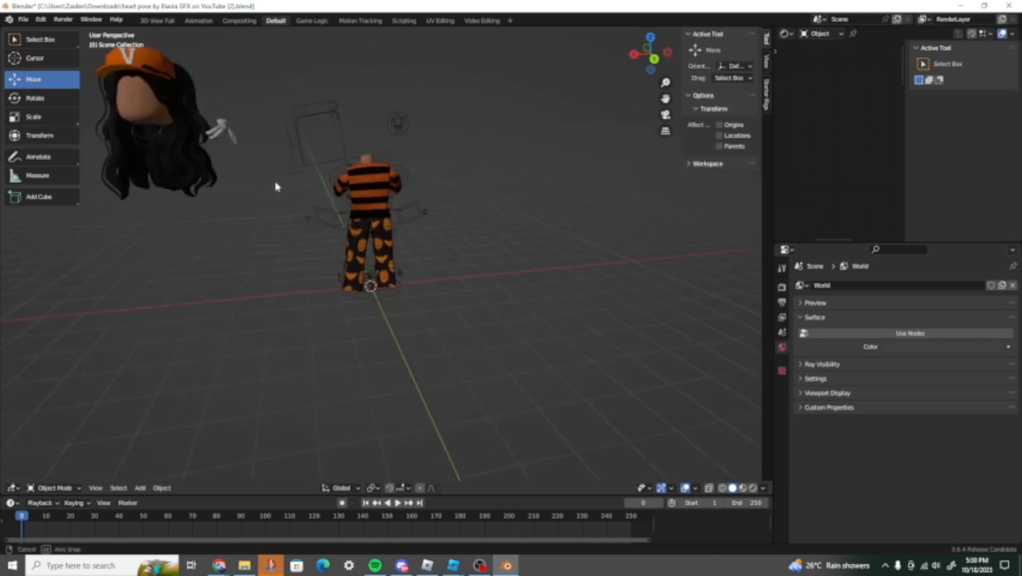
pyautogui.click(195, 164)
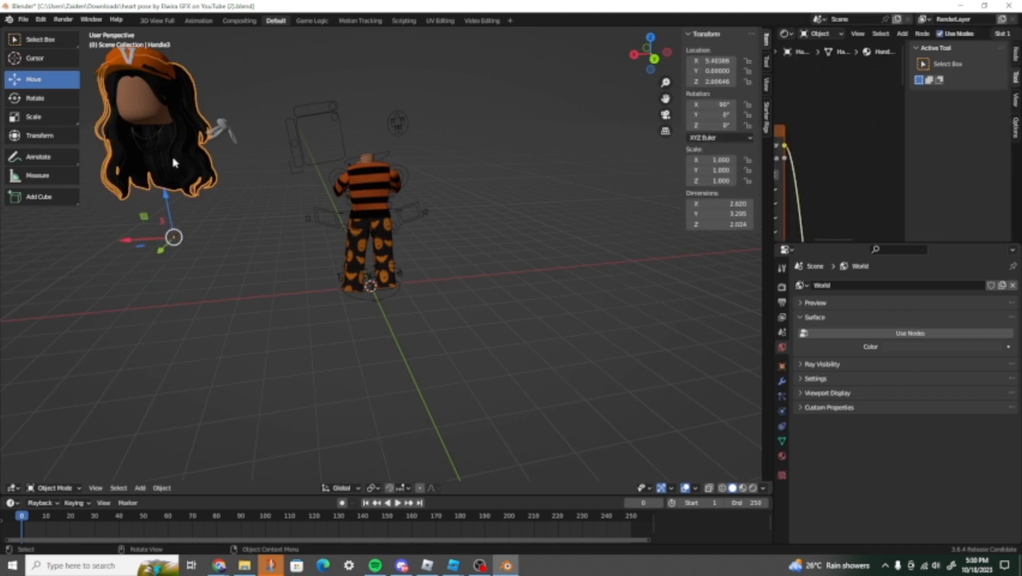
pyautogui.keyDown('shift'); pyautogui.click(160, 146); pyautogui.keyUp('shift')
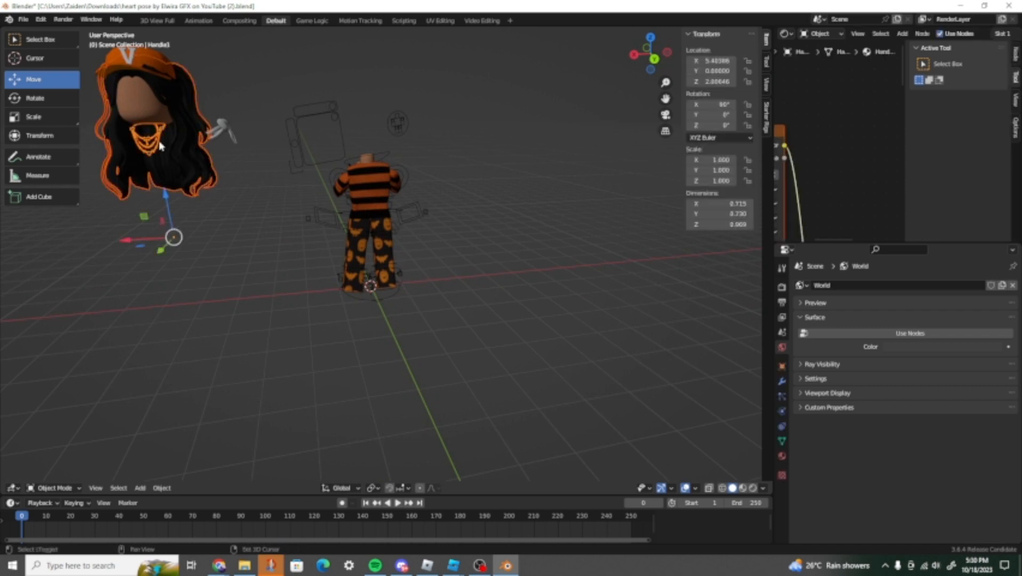
pyautogui.keyDown('shift'); pyautogui.click(165, 76); pyautogui.keyUp('shift')
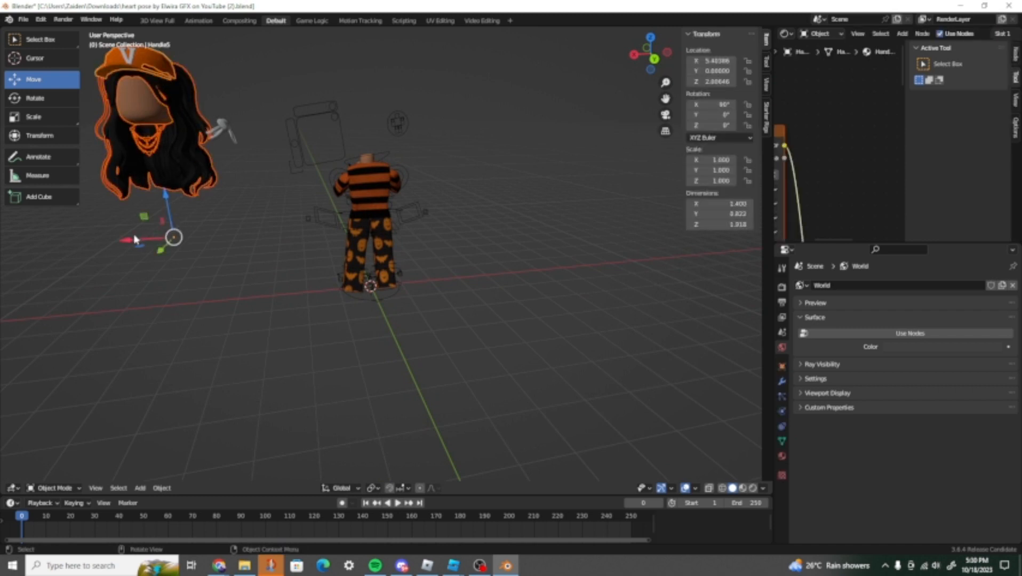
pyautogui.moveTo(135, 240); pyautogui.dragTo(350, 200)
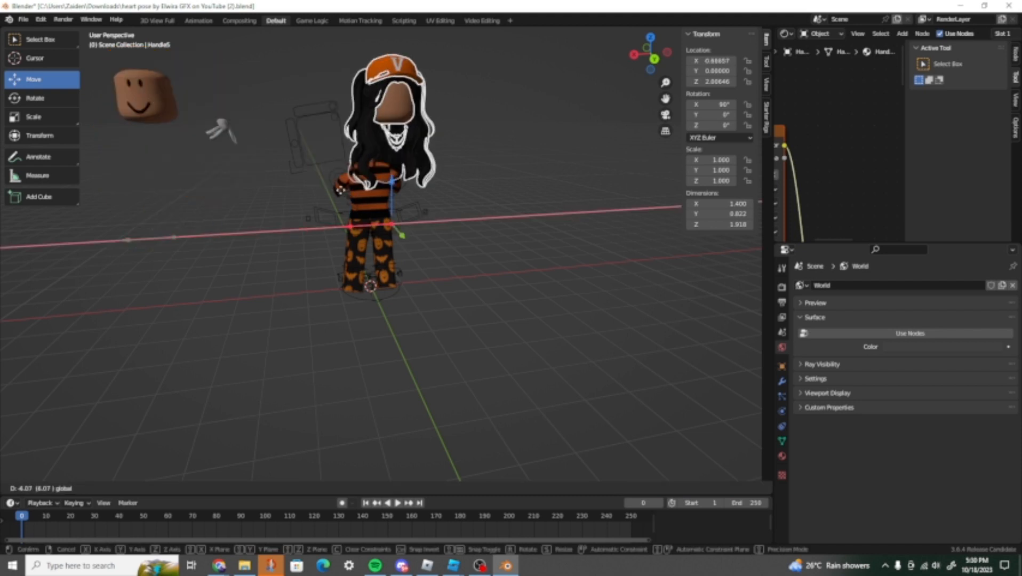
pyautogui.click(340, 190)
# - Rotate the selected hair, necklace and cap about Z to about 182° so they face the same way as the rig
pyautogui.moveTo(435, 121); pyautogui.dragTo(418, 124, button='middle')
pyautogui.scroll(5, 169, 104)
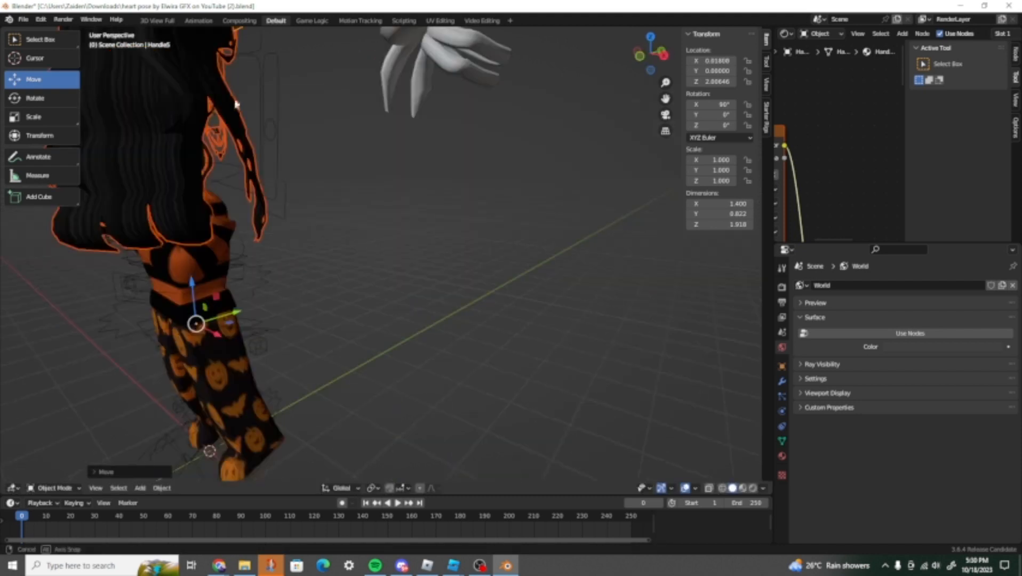
pyautogui.moveTo(235, 106); pyautogui.dragTo(160, 101, button='middle')
pyautogui.click(34, 97)
pyautogui.scroll(-5, 218, 195)
pyautogui.scroll(-1, 219, 194)
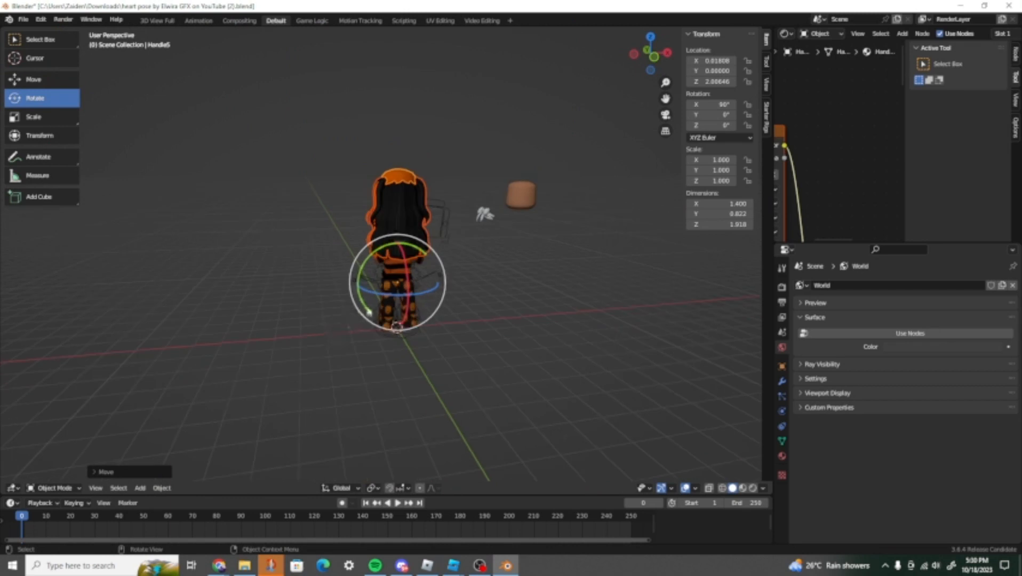
pyautogui.moveTo(422, 301); pyautogui.dragTo(472, 236)
pyautogui.scroll(5, 471, 237)
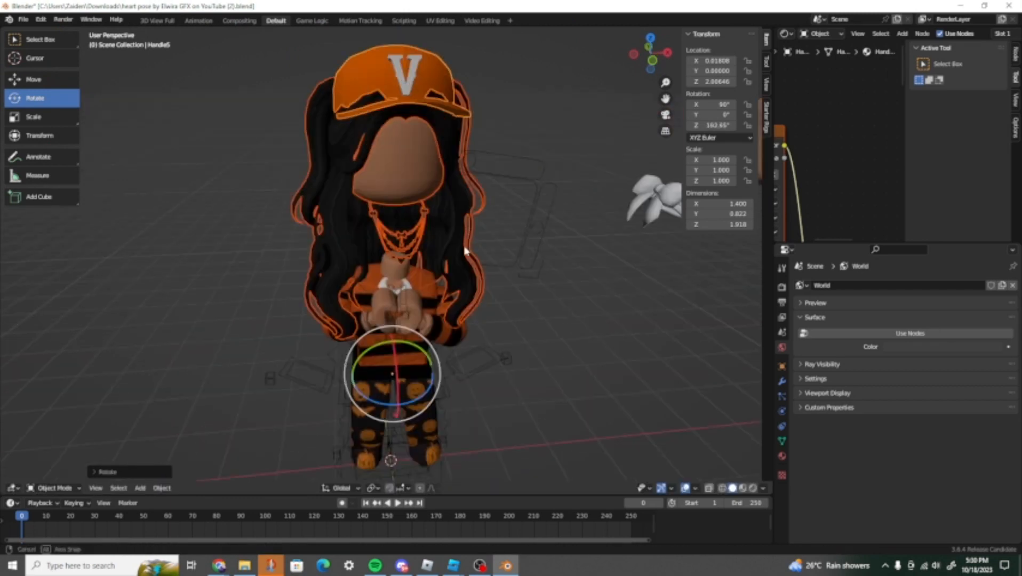
pyautogui.moveTo(467, 251); pyautogui.dragTo(474, 230, button='middle')
pyautogui.moveTo(408, 441); pyautogui.dragTo(403, 444)
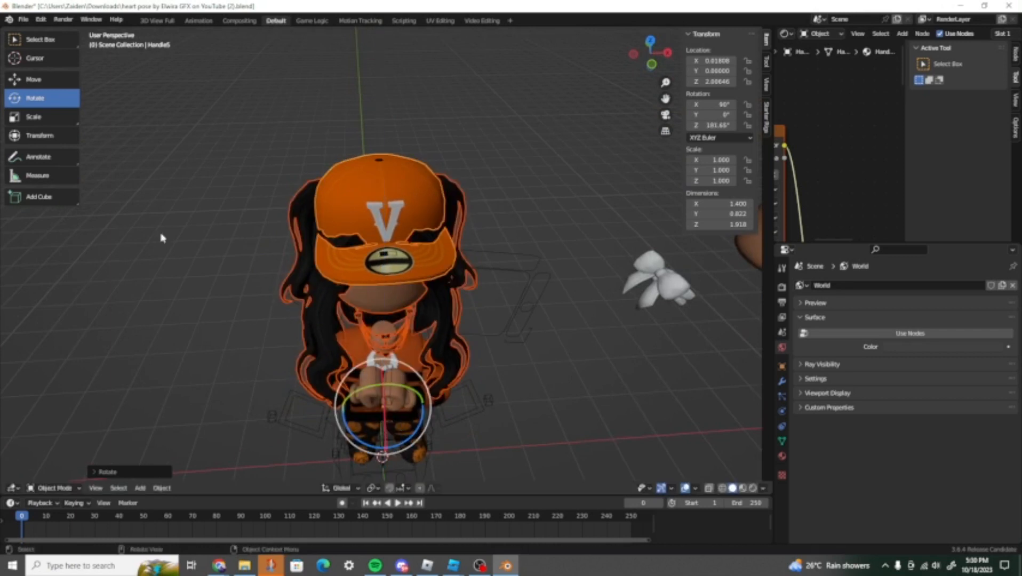
# - Lower the hair, necklace and cap to the rig's head height and shift them to about Y -0.1
pyautogui.click(21, 79)
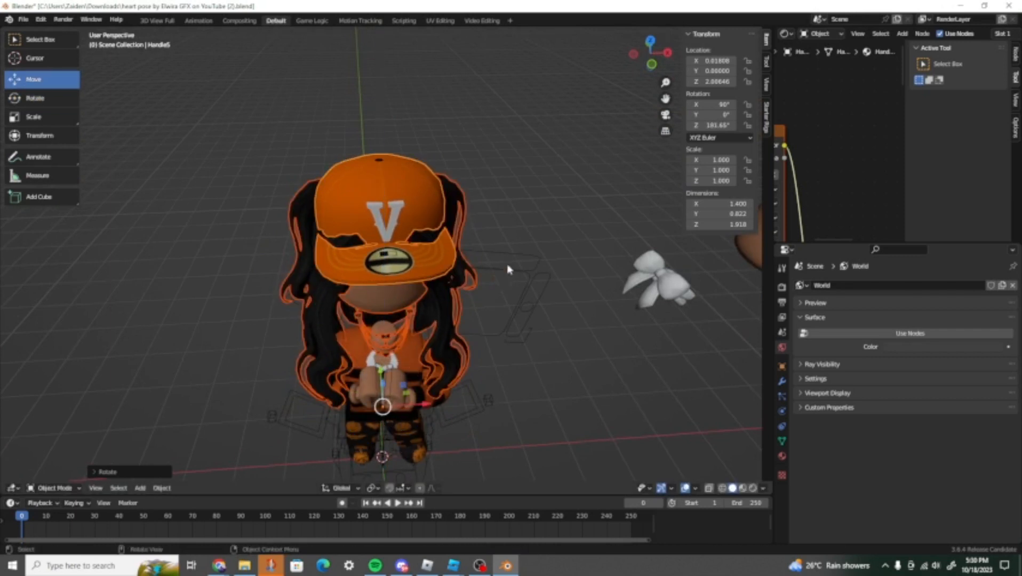
pyautogui.moveTo(507, 270); pyautogui.dragTo(600, 268, button='middle')
pyautogui.moveTo(507, 293); pyautogui.dragTo(518, 293)
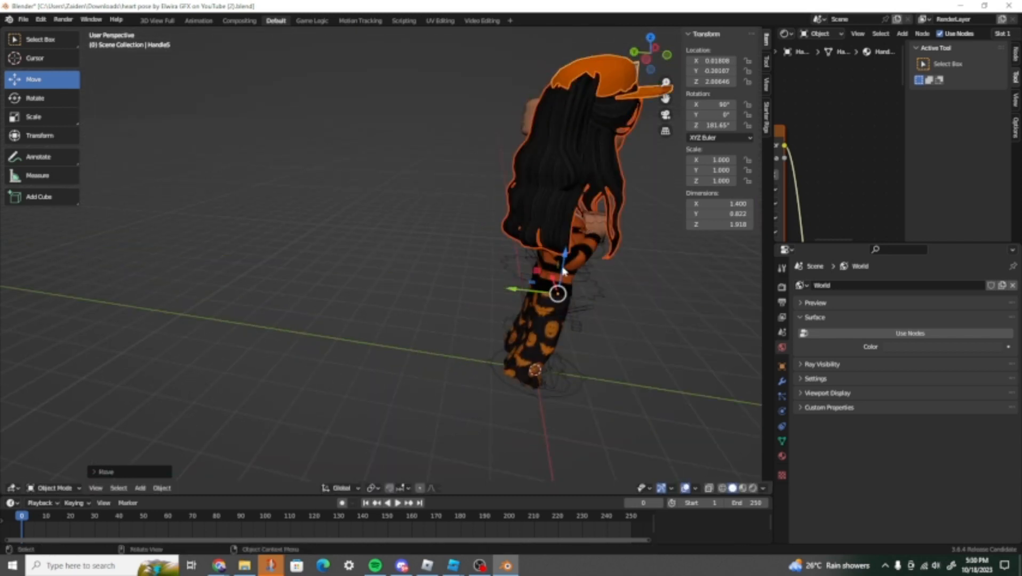
pyautogui.moveTo(563, 263); pyautogui.dragTo(550, 321)
pyautogui.moveTo(487, 242); pyautogui.dragTo(502, 233, button='middle')
pyautogui.moveTo(352, 393); pyautogui.dragTo(353, 358)
pyautogui.moveTo(356, 269); pyautogui.dragTo(409, 223, button='middle')
pyautogui.moveTo(304, 257); pyautogui.dragTo(380, 243, button='middle')
pyautogui.scroll(3, 387, 228)
pyautogui.scroll(-6, 380, 243)
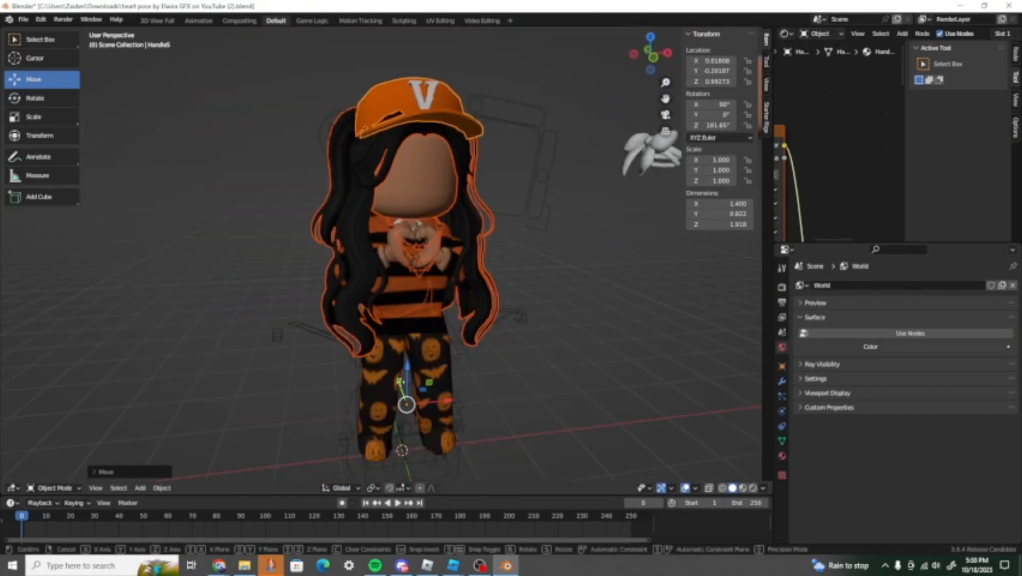
pyautogui.moveTo(401, 389); pyautogui.dragTo(405, 367)
# - Delete the leftover white accessory floating beside the rig
pyautogui.click(560, 278)
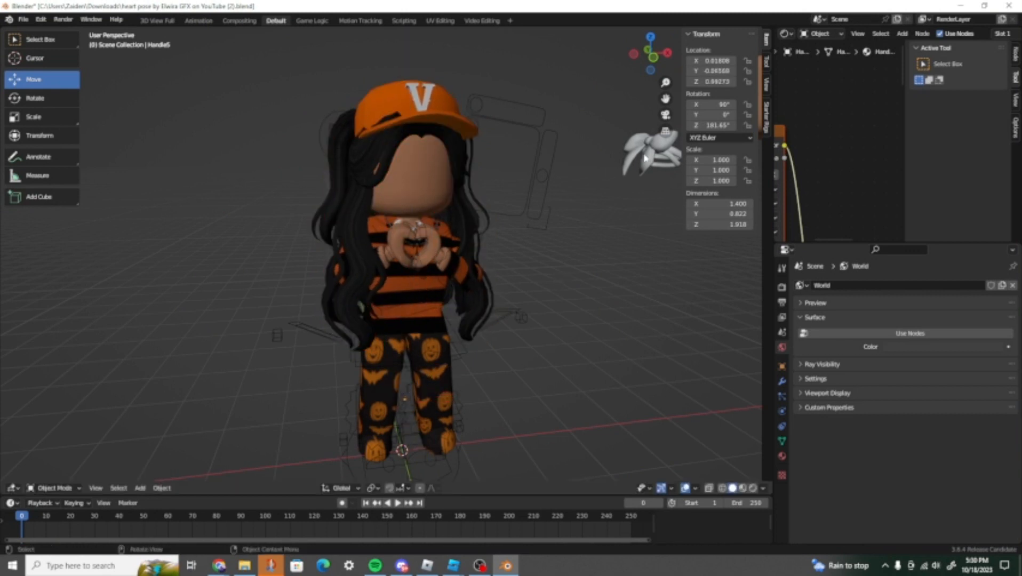
pyautogui.press('x')
pyautogui.click(644, 157)
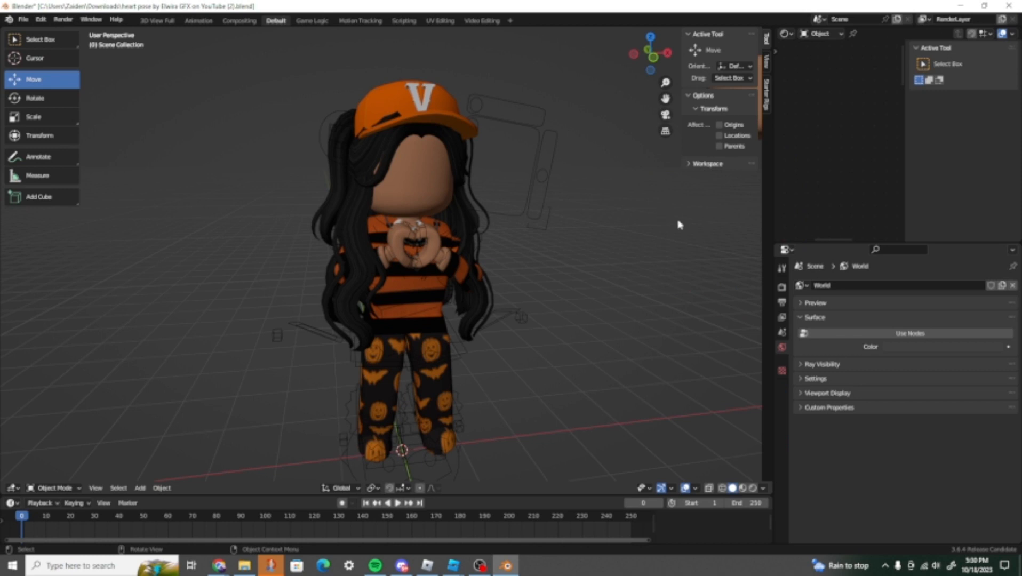
# - Enable nodes for the World surface and set its background color to an Environment Texture
pyautogui.moveTo(616, 265); pyautogui.dragTo(667, 288, button='middle')
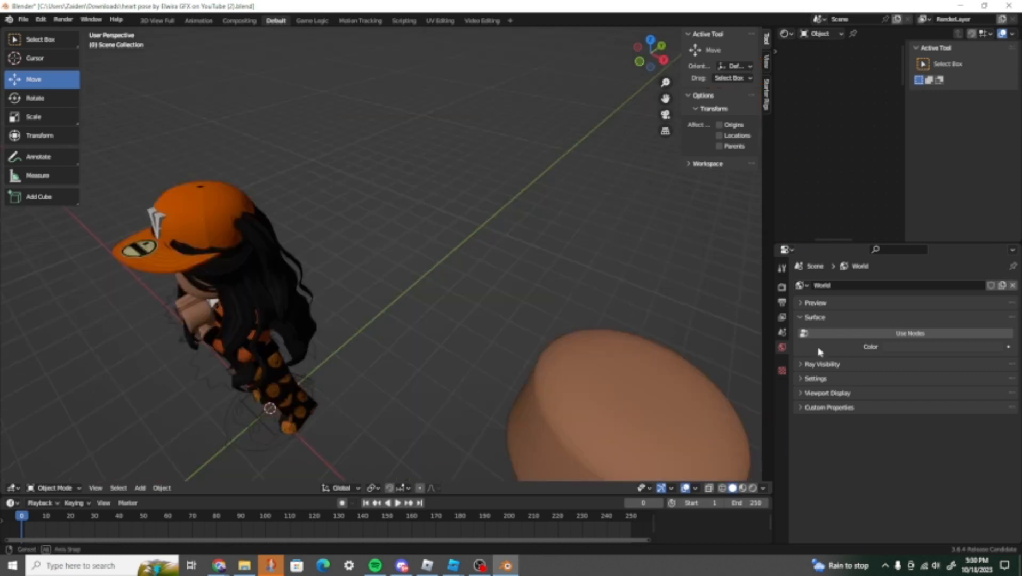
pyautogui.click(896, 333)
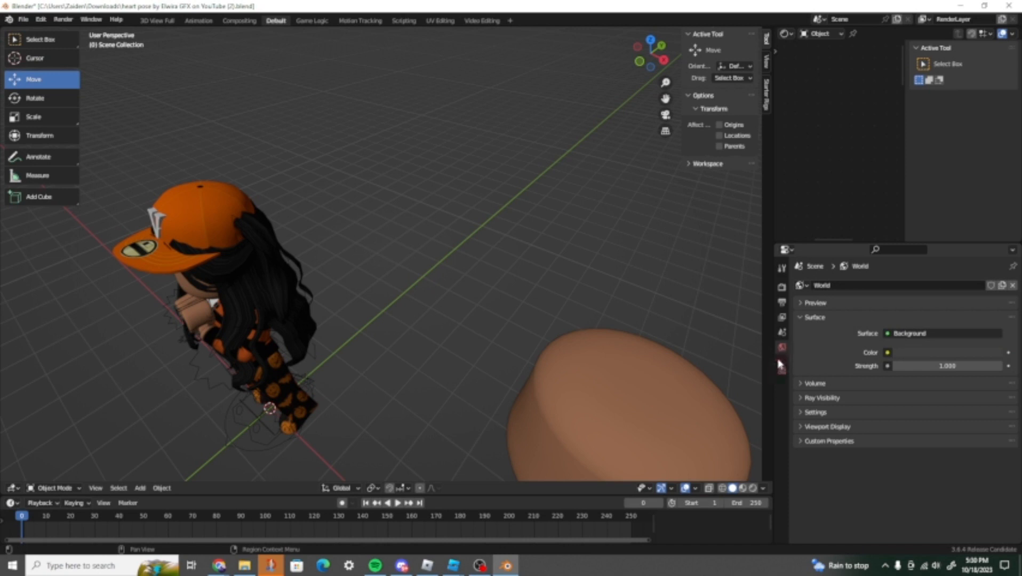
pyautogui.click(888, 354)
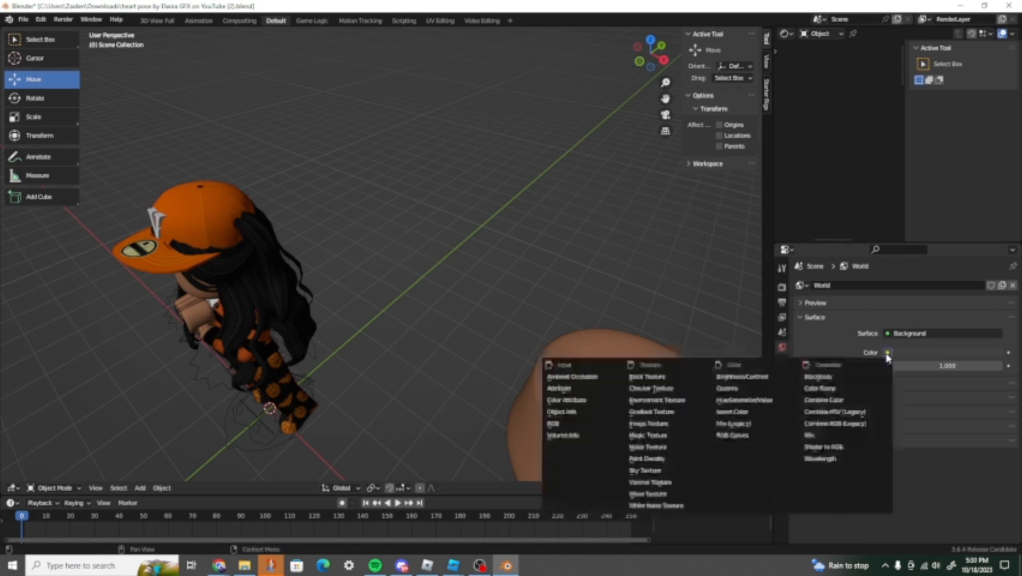
pyautogui.click(703, 397)
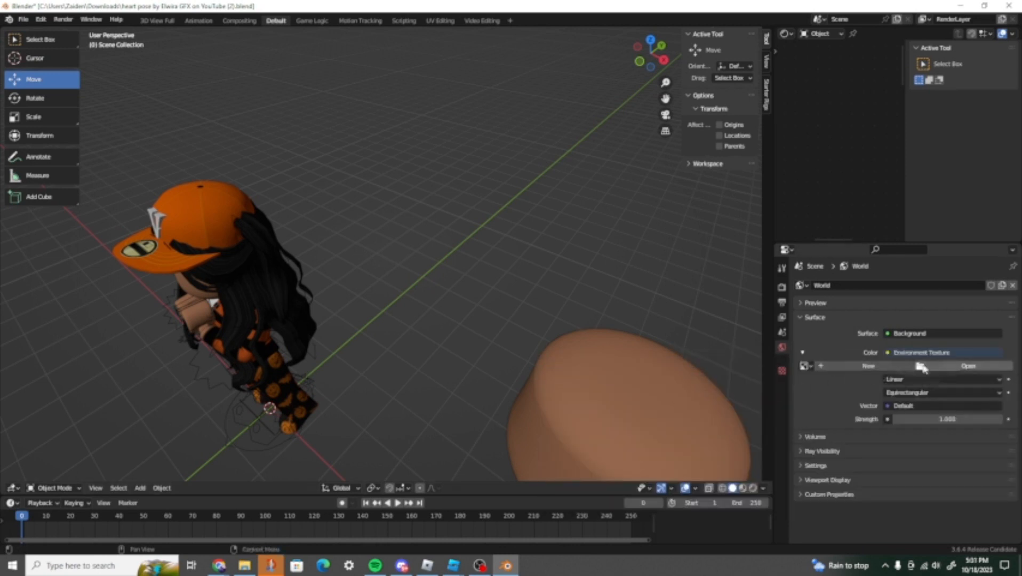
# - Minimize the open windows, switch to Chrome and open a new tab
pyautogui.click(961, 4)
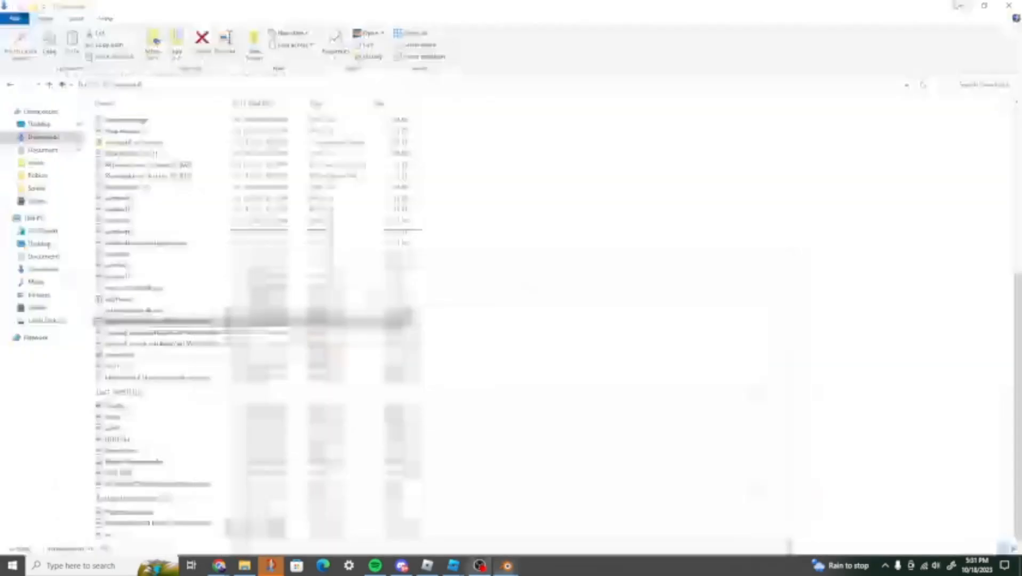
pyautogui.click(961, 5)
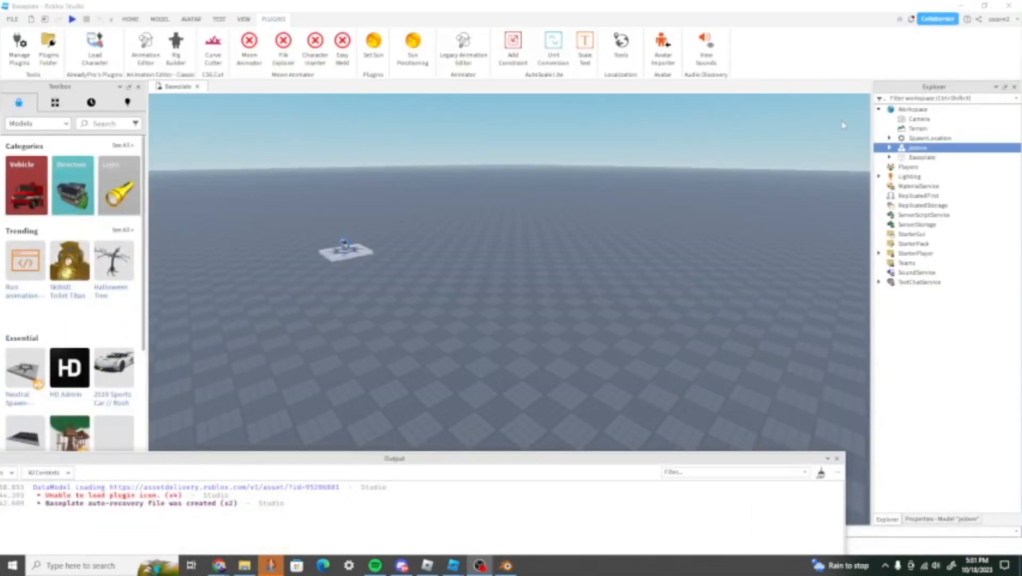
pyautogui.moveTo(219, 565)
pyautogui.click(268, 538)
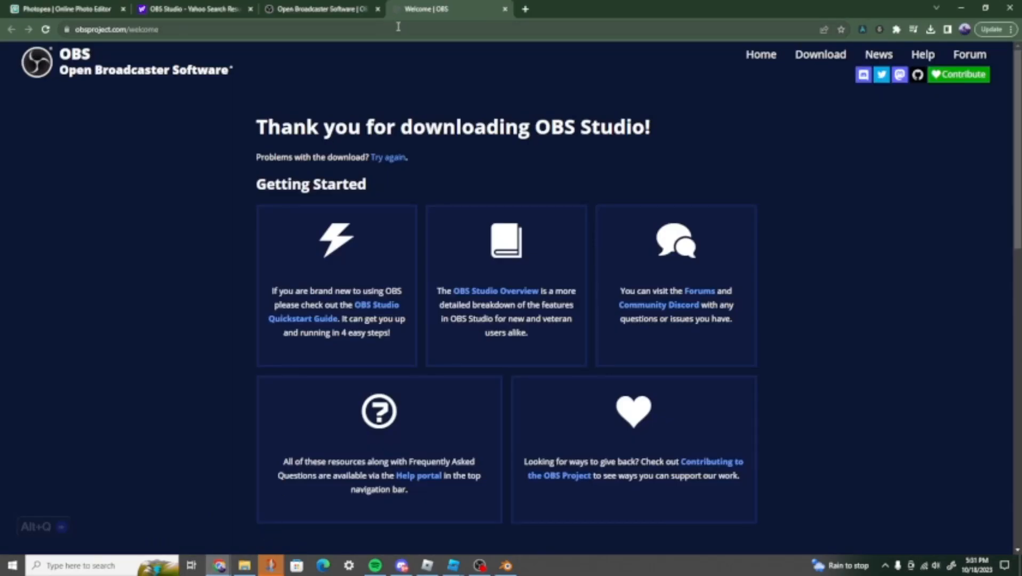
pyautogui.click(530, 6)
pyautogui.write('holy')
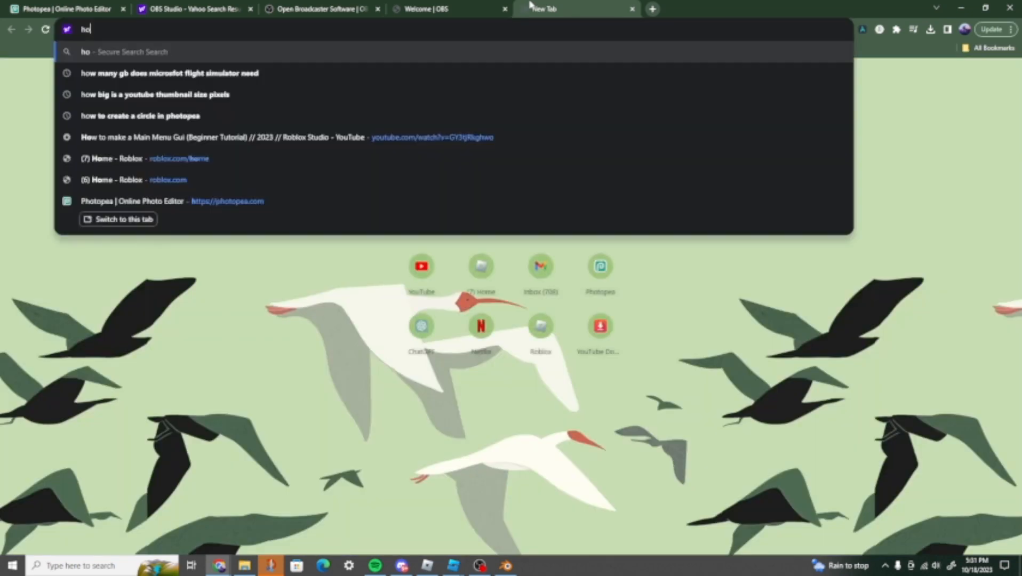
pyautogui.write('p')
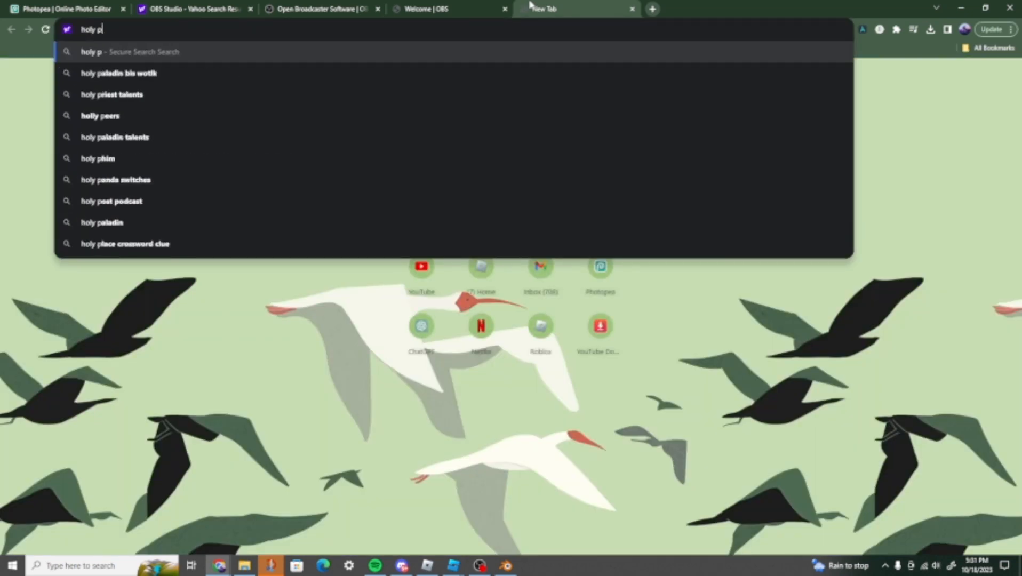
pyautogui.press('BackSpace')
pyautogui.press('BackSpace')
pyautogui.press('BackSpace')
pyautogui.press('BackSpace')
pyautogui.press('BackSpace')
pyautogui.press('BackSpace')
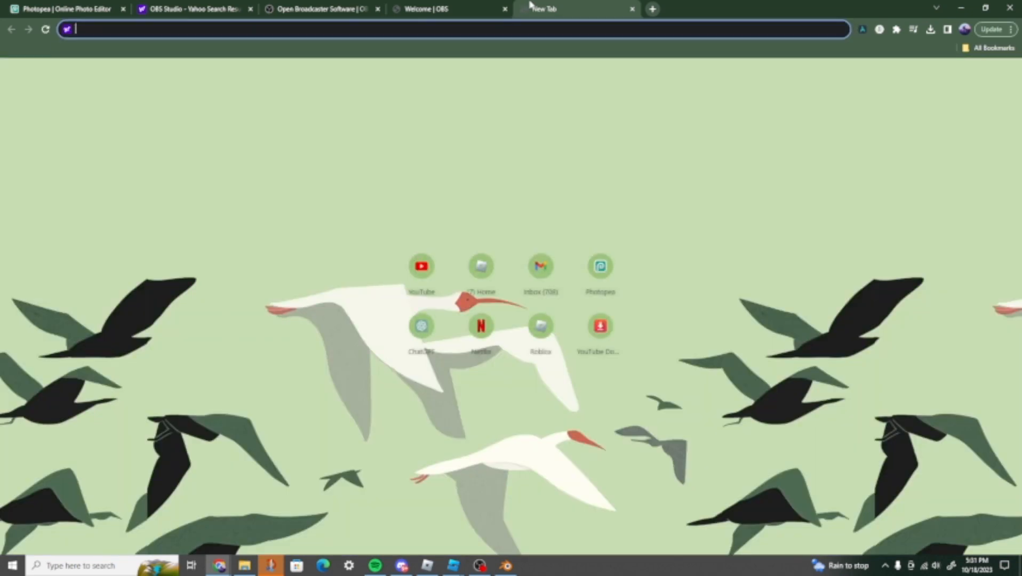
# - Search the web for "hrdi"
pyautogui.write('hrdi')
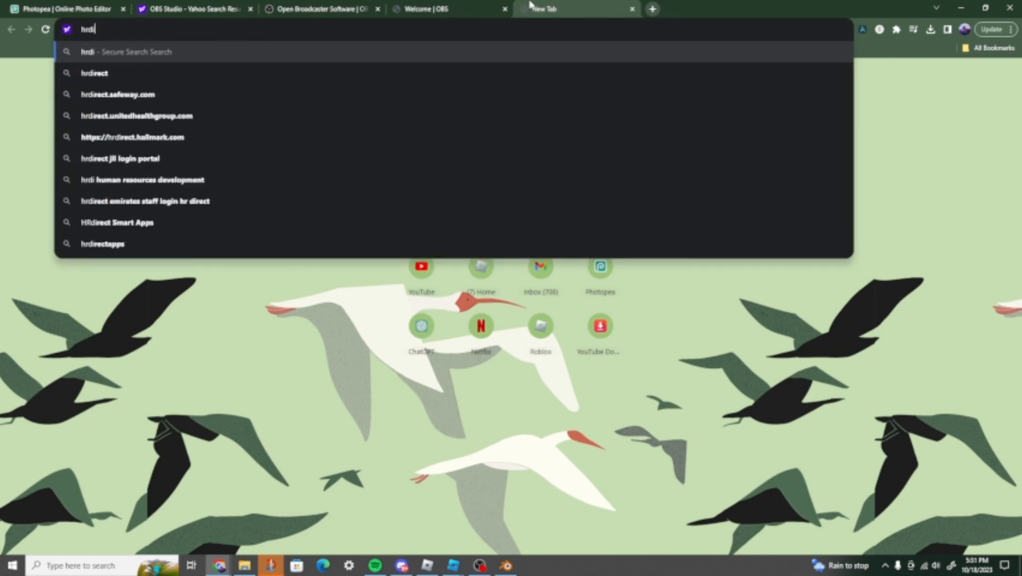
pyautogui.press('Return')
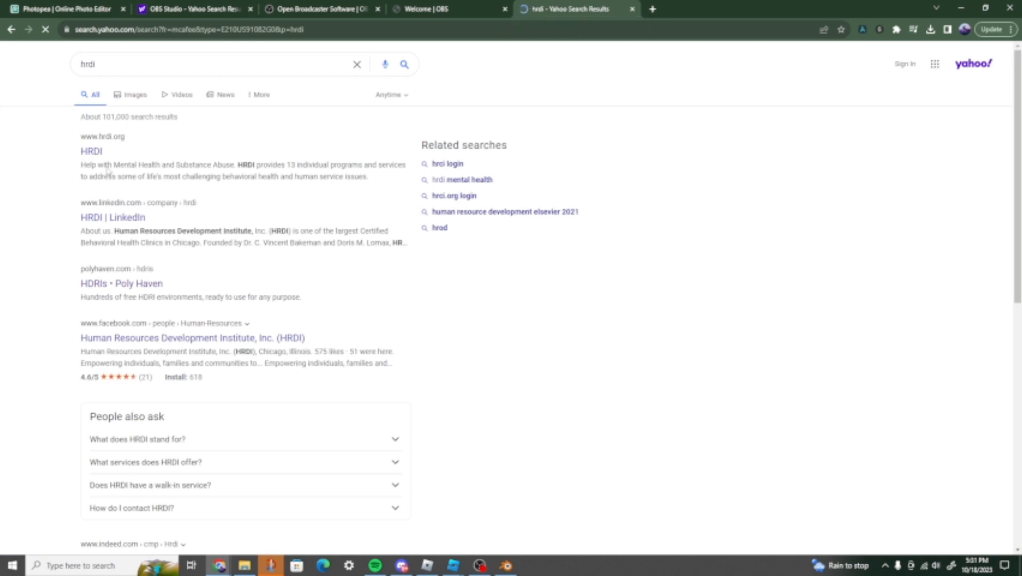
pyautogui.click(200, 64)
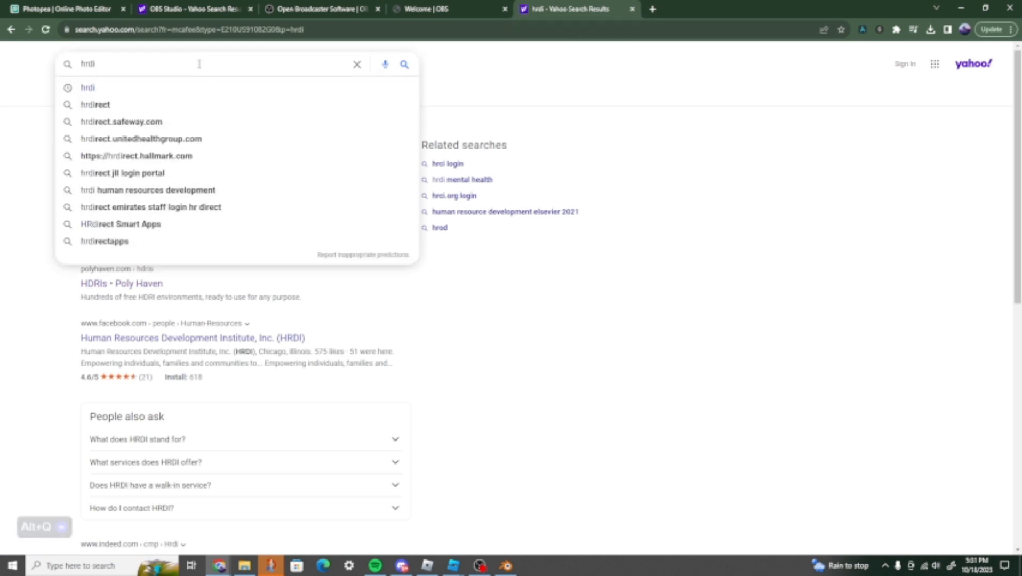
# - Open Poly Haven's HDRIs page from the search results and view the Kloofendal 43d Clear (Pure Sky) asset
pyautogui.click(141, 288)
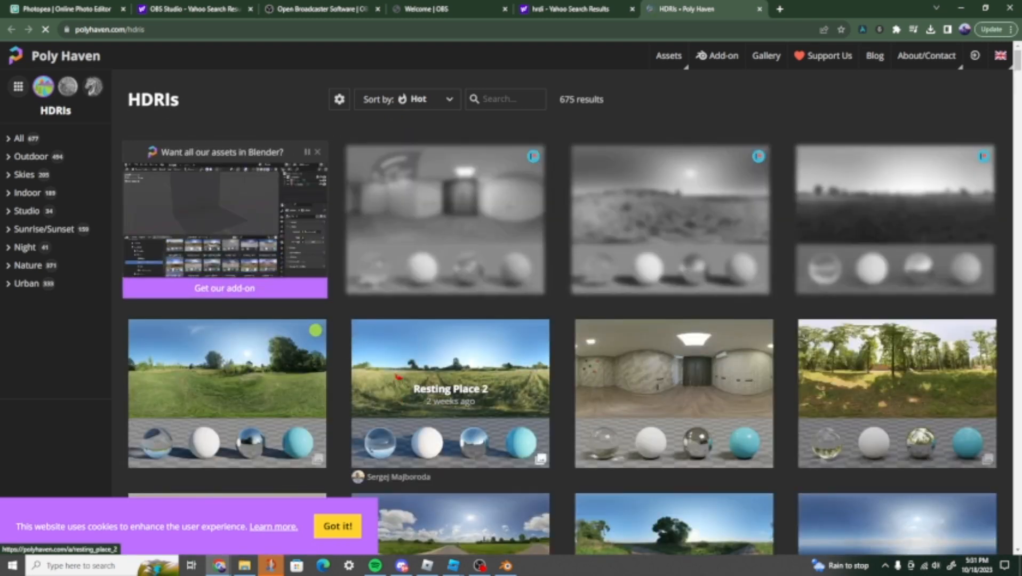
pyautogui.scroll(-3, 398, 377)
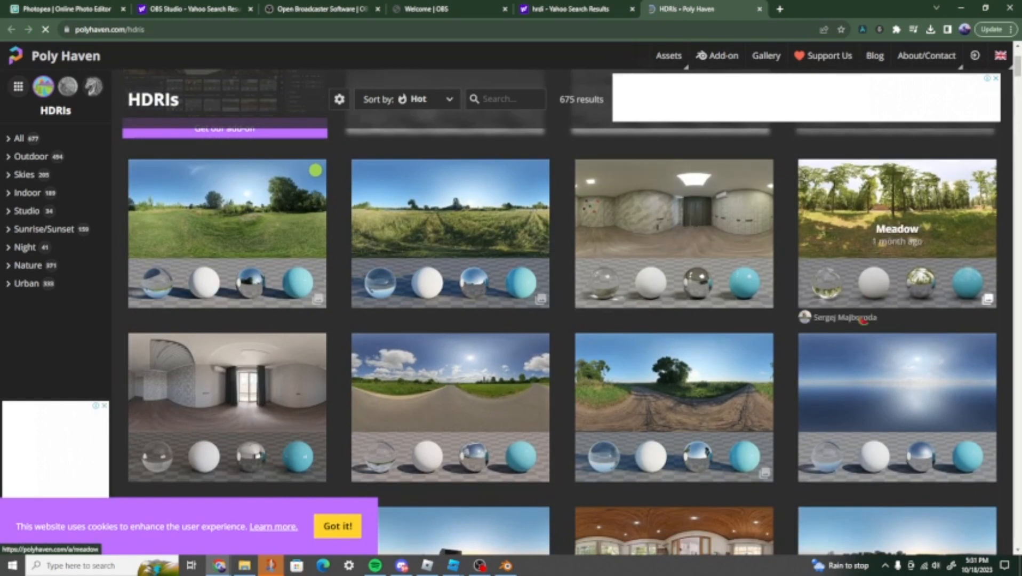
pyautogui.click(896, 412)
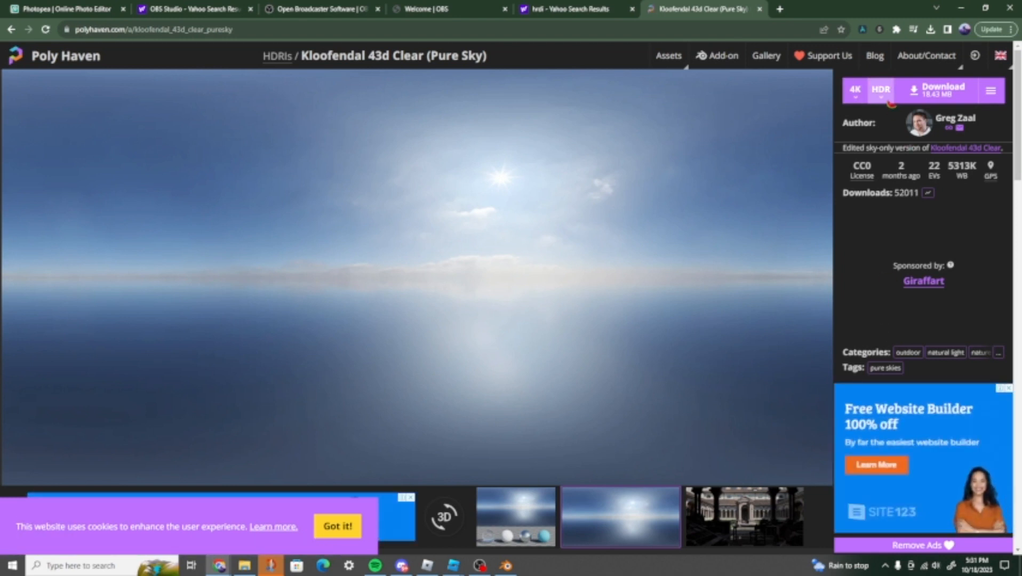
# - Switch to Blender and load kloofendal_43d_clear_puresky_4k.hdr from the Downloads folder as the World's environment texture
pyautogui.click(505, 566)
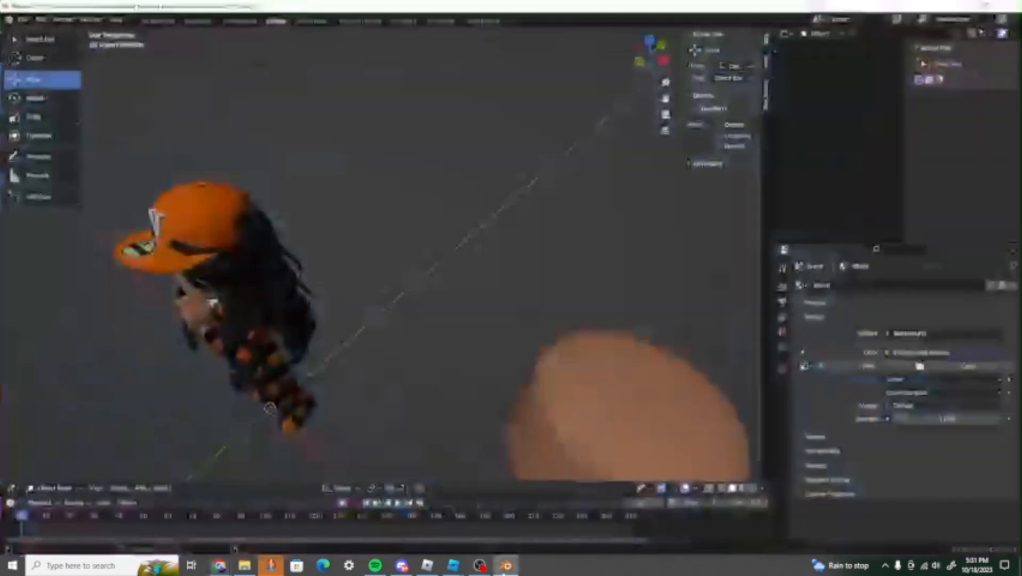
pyautogui.click(935, 365)
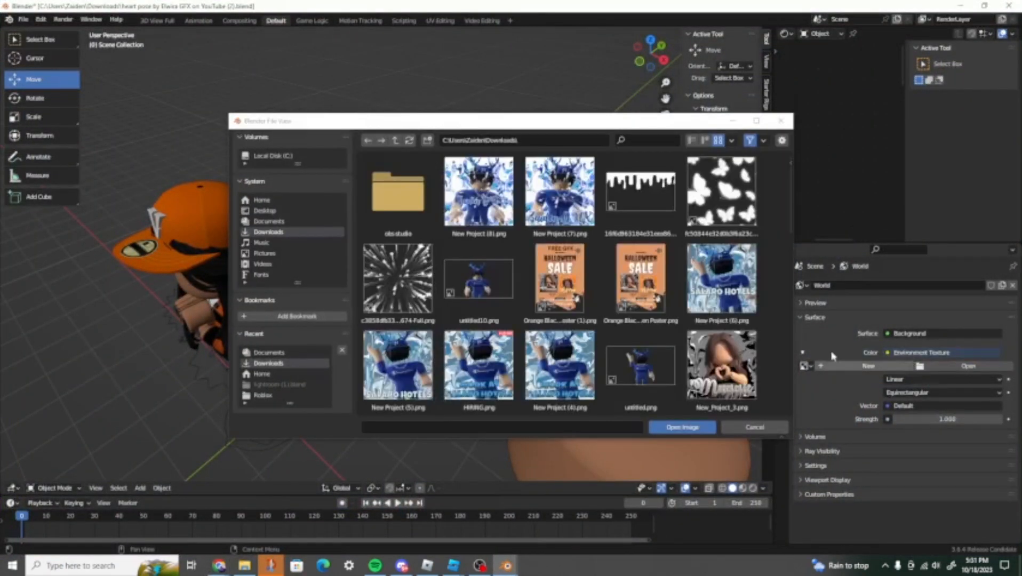
pyautogui.click(278, 232)
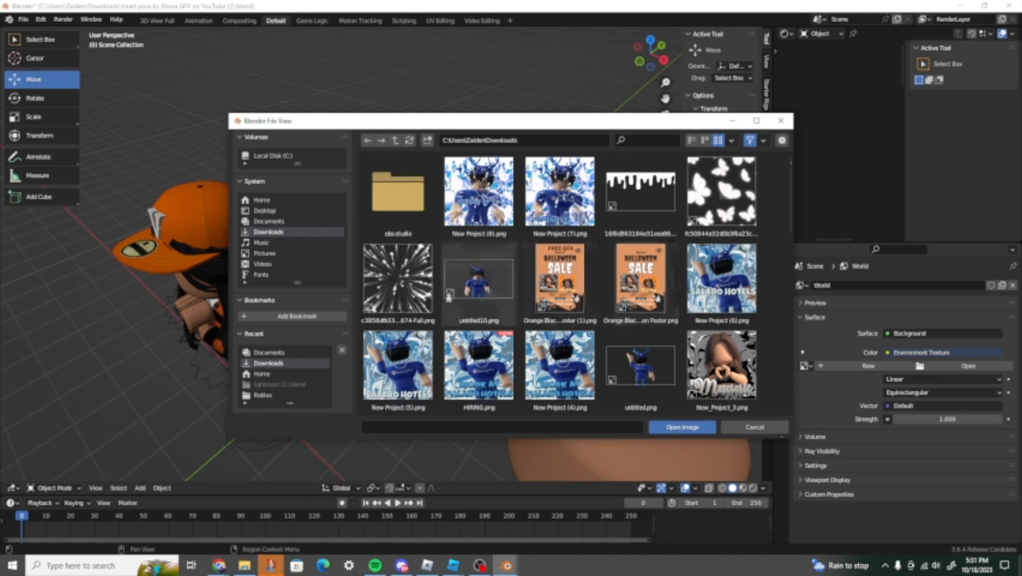
pyautogui.scroll(-4, 636, 263)
pyautogui.doubleClick(567, 254)
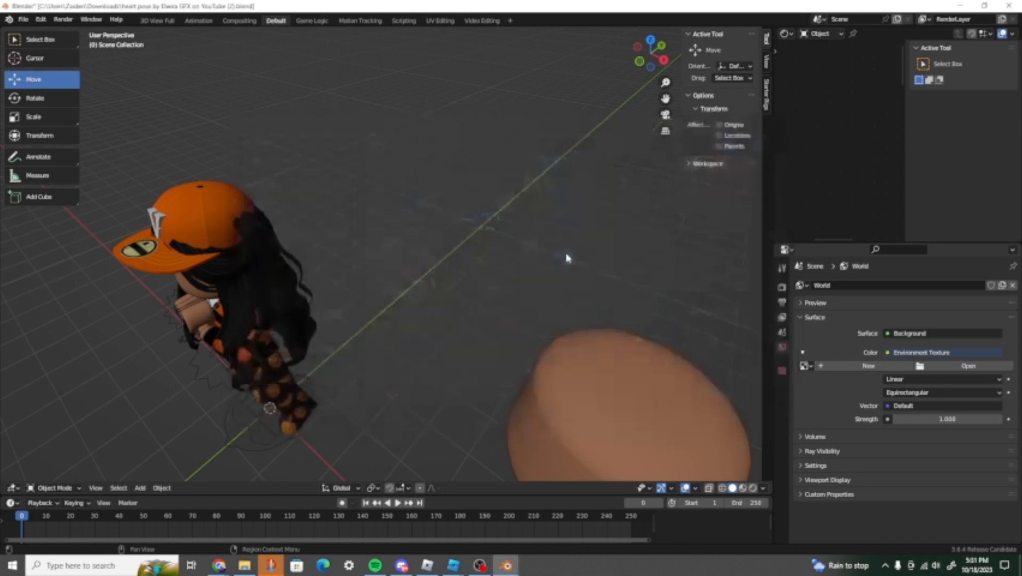
# - Delete the spare head mesh with the smiling face that floats beside the avatar
pyautogui.moveTo(516, 239); pyautogui.dragTo(200, 127, button='middle')
pyautogui.click(198, 129)
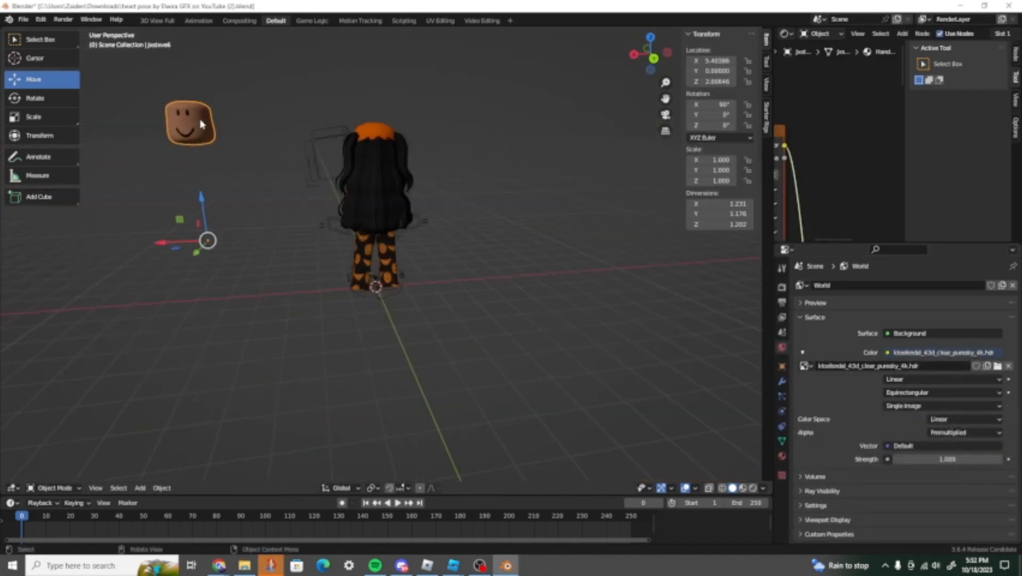
pyautogui.press('x')
pyautogui.click(190, 121)
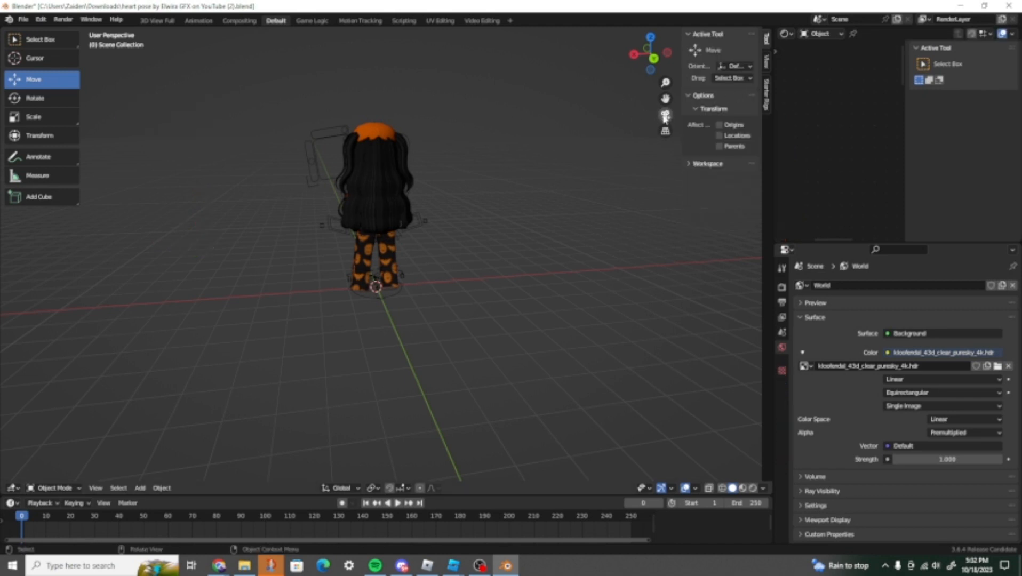
# - Add a camera to the scene and raise it along Z to about 9.1 m
pyautogui.scroll(-5, 443, 304)
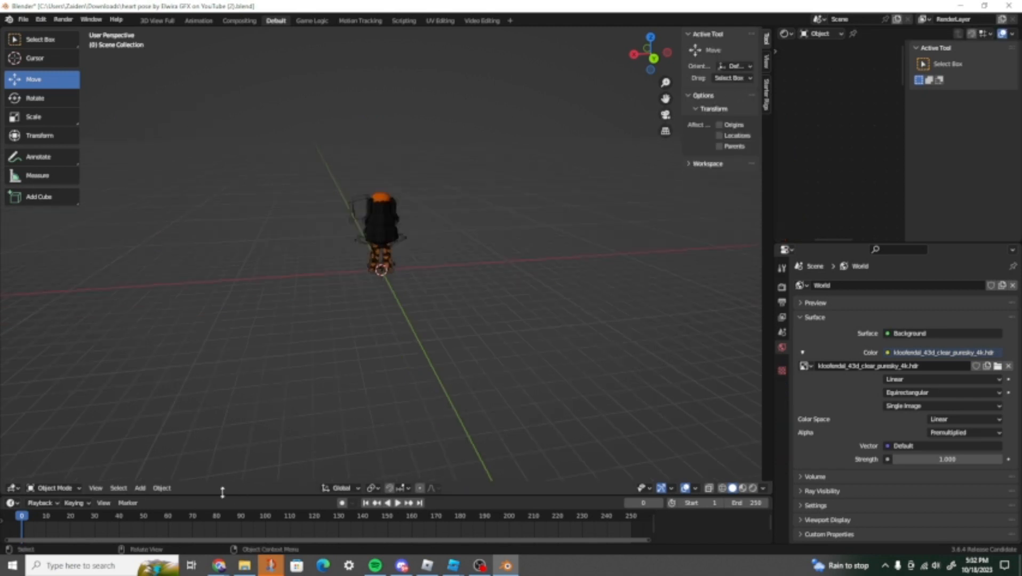
pyautogui.click(139, 488)
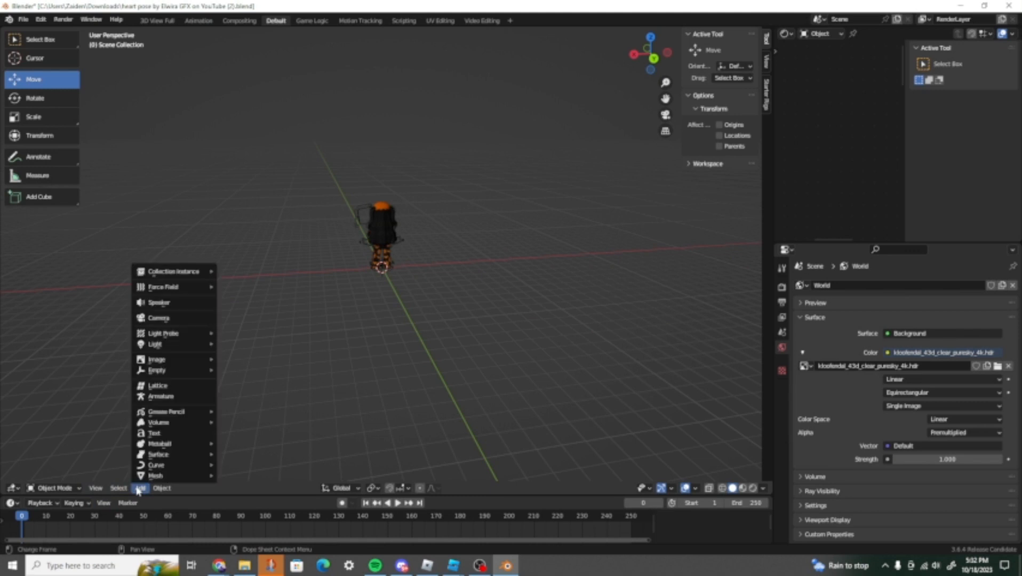
pyautogui.click(169, 320)
pyautogui.moveTo(389, 226); pyautogui.dragTo(414, 90)
# - Look through the camera and use Walk Navigation to place it about 10.7 m in front of the avatar at a height of about 4.1 m
pyautogui.click(667, 116)
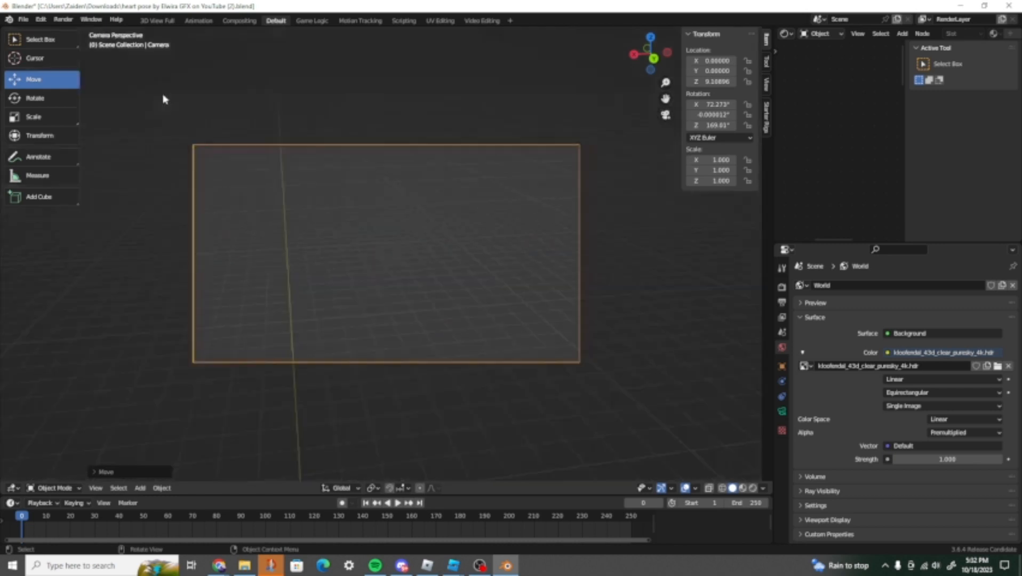
pyautogui.click(97, 489)
pyautogui.moveTo(128, 344)
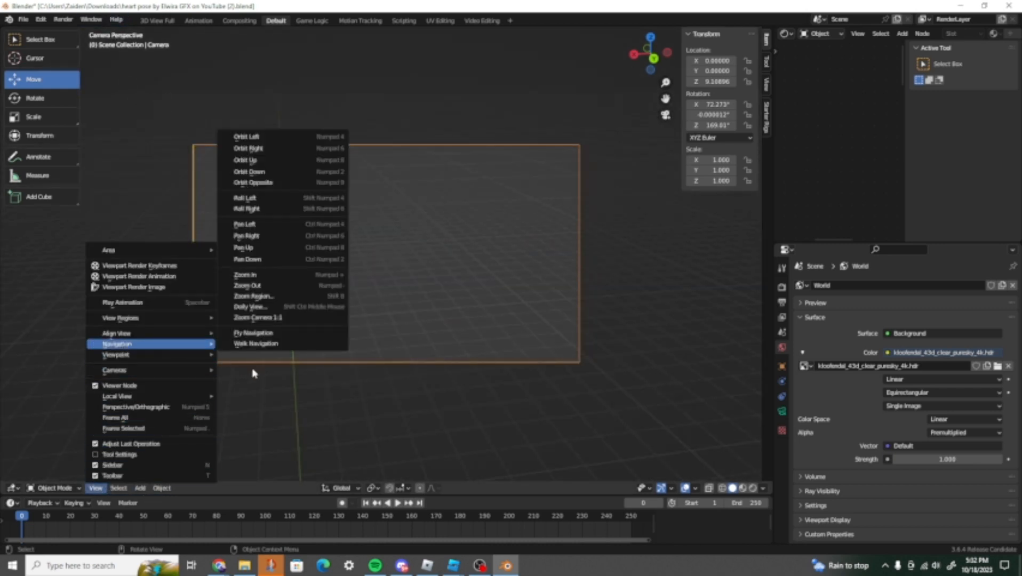
pyautogui.click(253, 344)
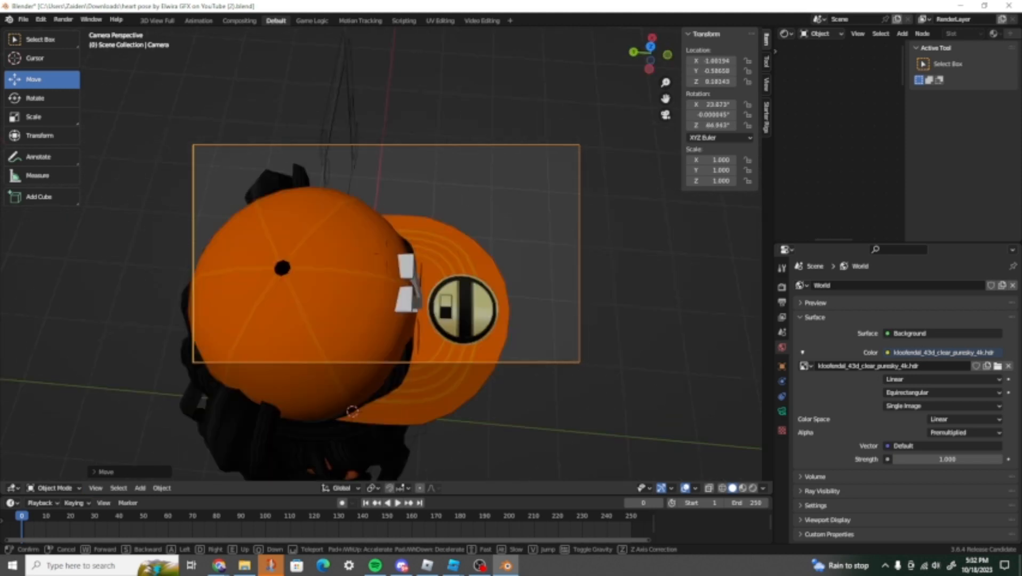
pyautogui.press('d')
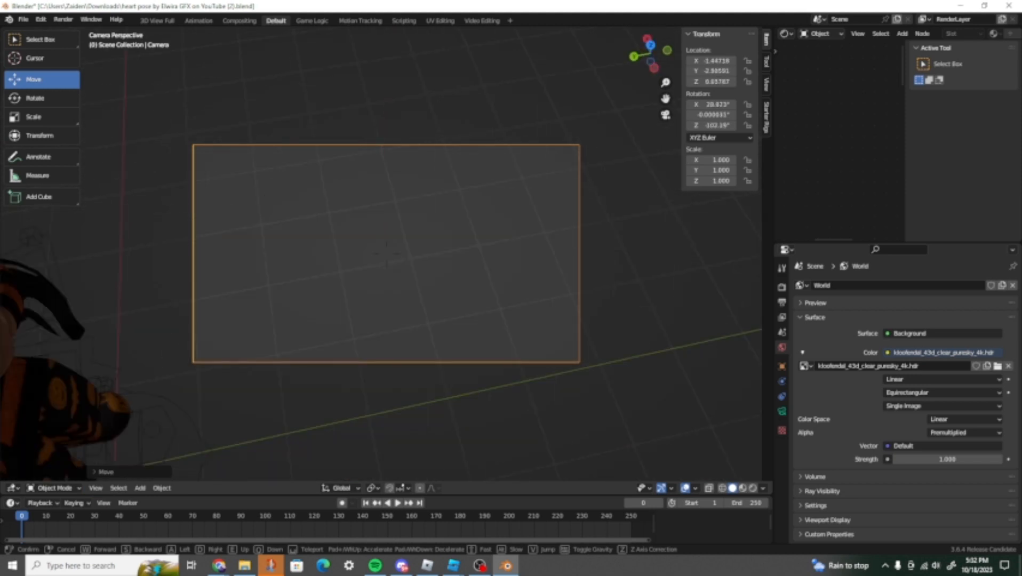
pyautogui.press('d')
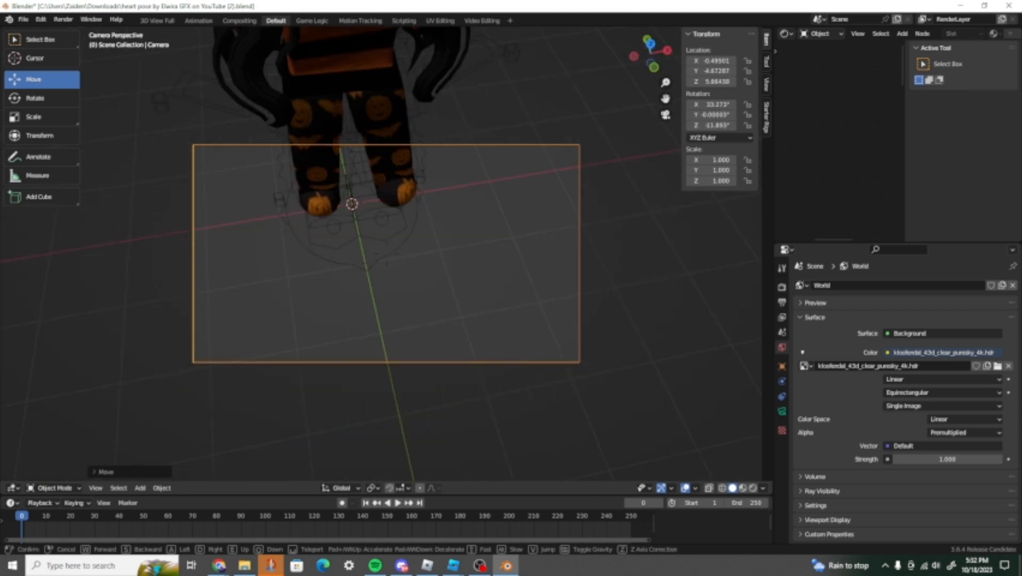
pyautogui.press('q')
pyautogui.press('s')
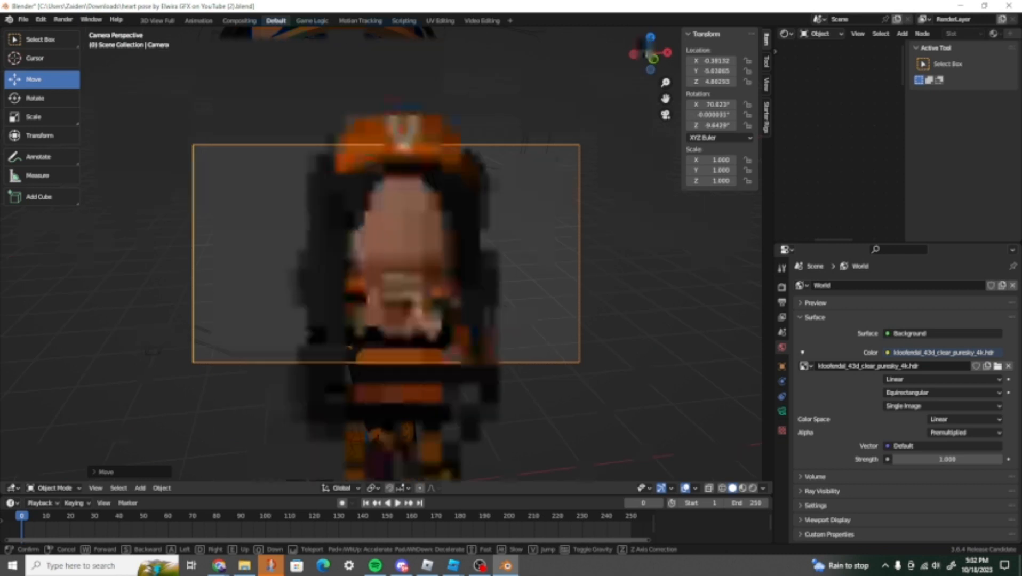
pyautogui.press('q')
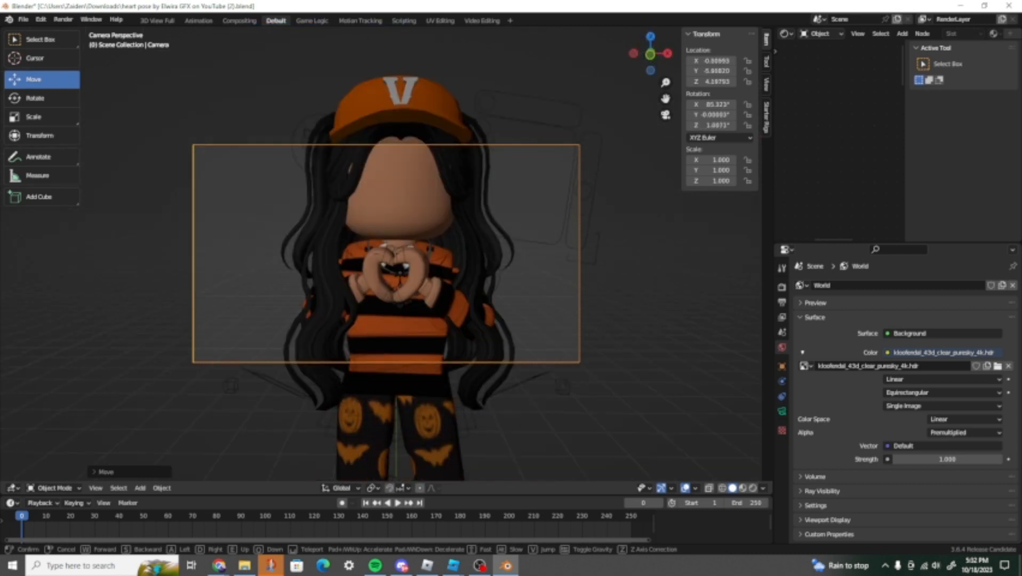
pyautogui.press('s')
pyautogui.press('q')
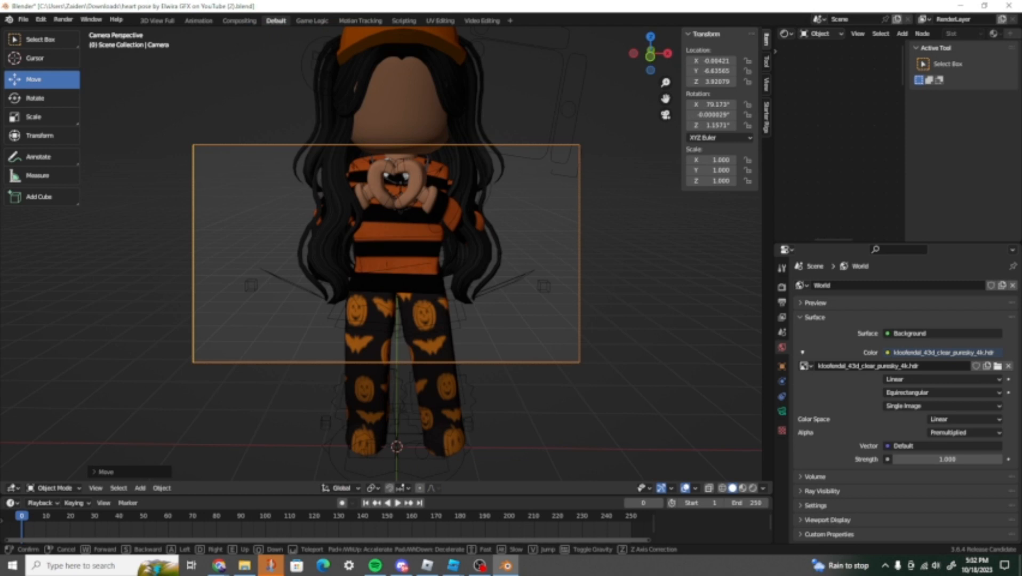
pyautogui.press('s')
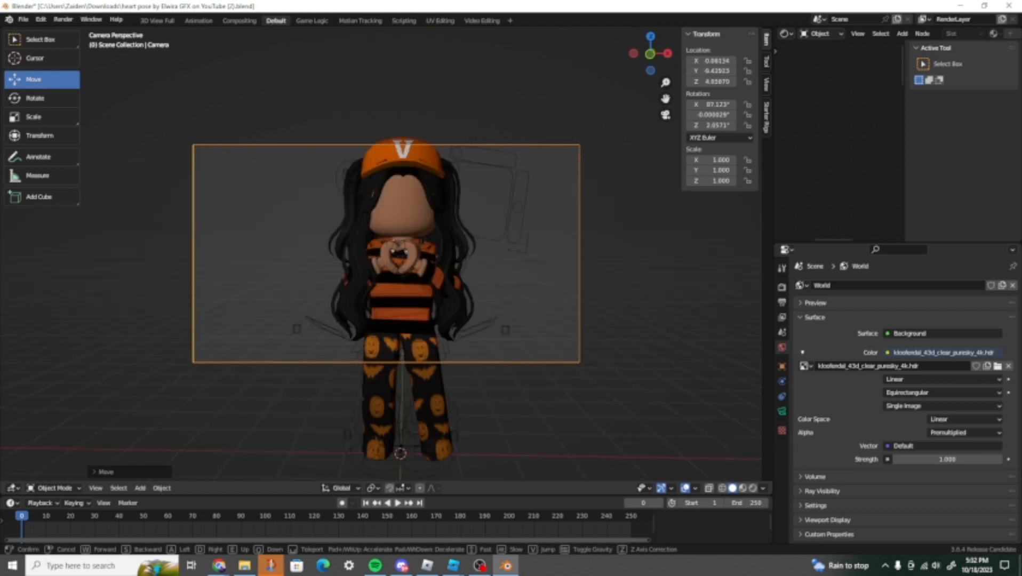
pyautogui.press('s')
pyautogui.press('q')
pyautogui.press('d')
pyautogui.click(253, 343)
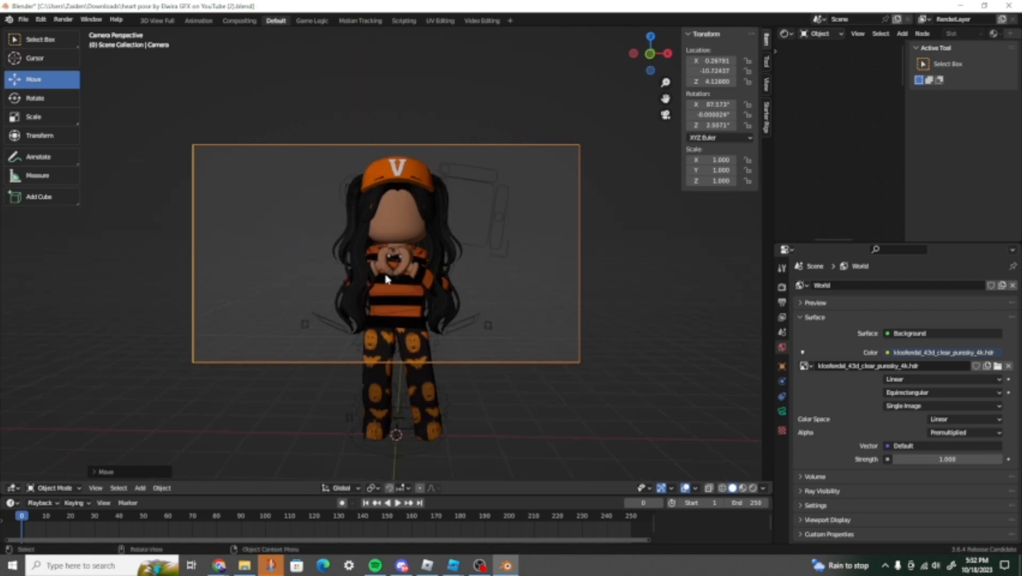
pyautogui.moveTo(386, 277); pyautogui.dragTo(54, 259, button='middle')
pyautogui.moveTo(679, 389); pyautogui.dragTo(511, 385, button='middle')
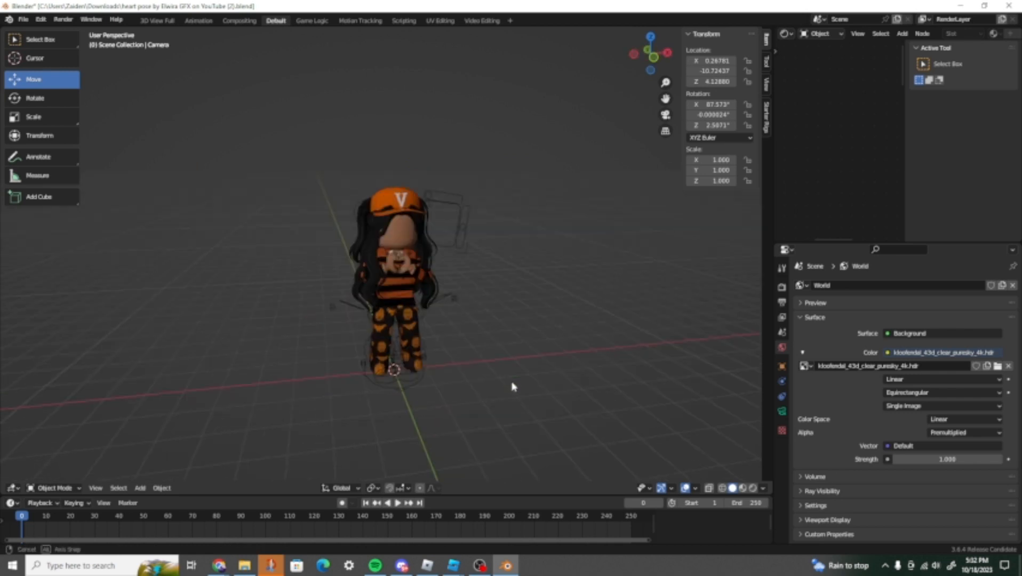
pyautogui.scroll(4, 511, 385)
pyautogui.click(425, 295)
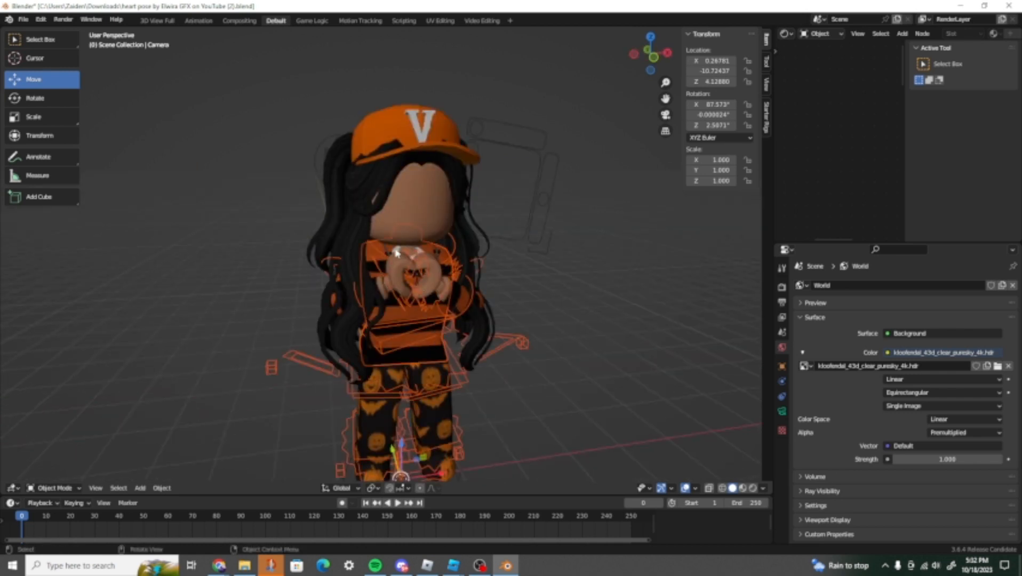
pyautogui.click(372, 255)
pyautogui.hotkey('ctrl', 'Tab')
pyautogui.moveTo(459, 251); pyautogui.dragTo(421, 259, button='middle')
pyautogui.click(427, 260)
pyautogui.click(430, 266)
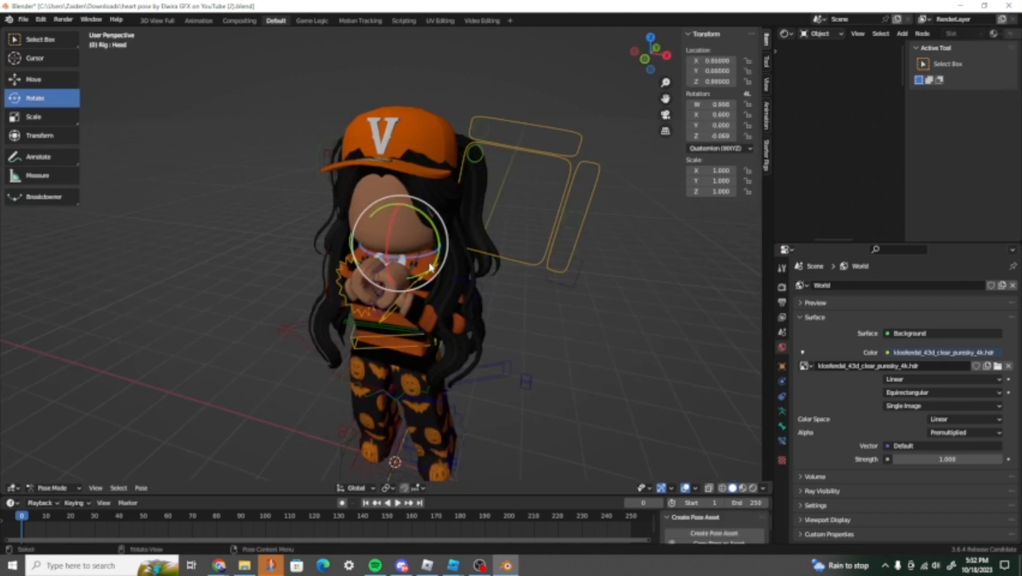
pyautogui.click(433, 283)
pyautogui.click(372, 231)
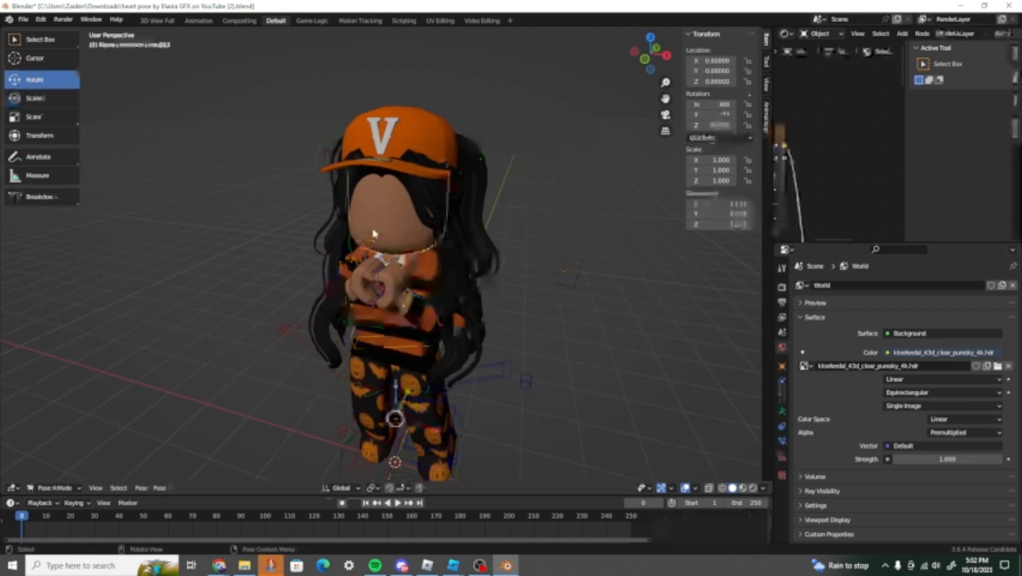
# - Select the avatar's torso mesh and examine its material's surface and displacement settings
pyautogui.scroll(8, 401, 334)
pyautogui.click(500, 281)
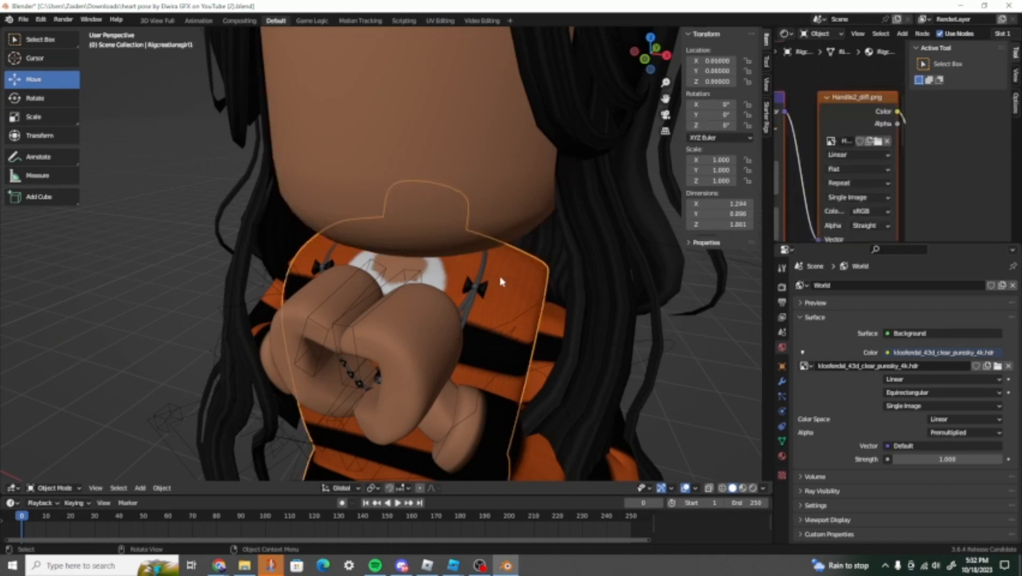
pyautogui.scroll(-2, 751, 433)
pyautogui.click(782, 457)
pyautogui.scroll(-4, 741, 388)
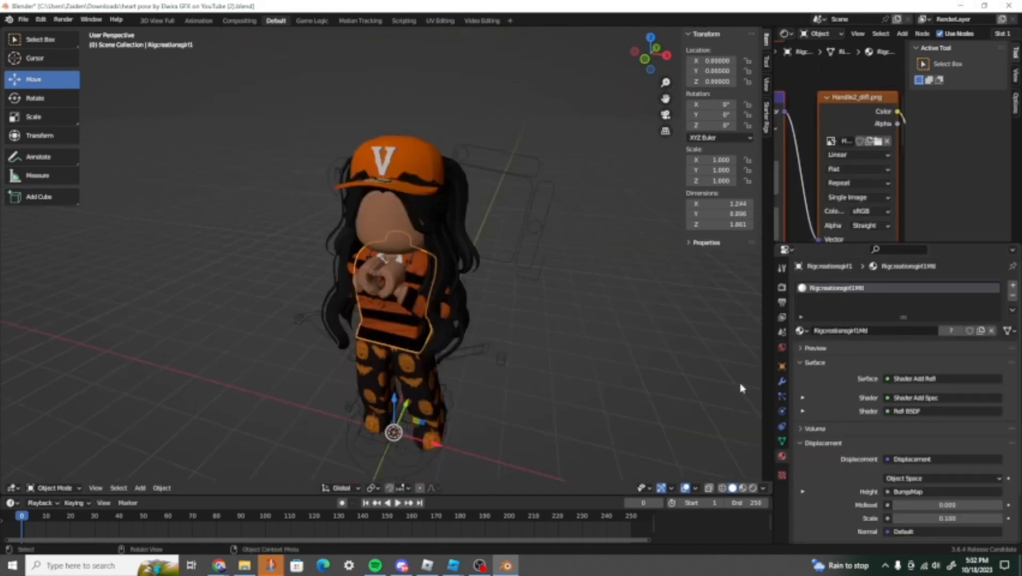
pyautogui.scroll(-2, 886, 443)
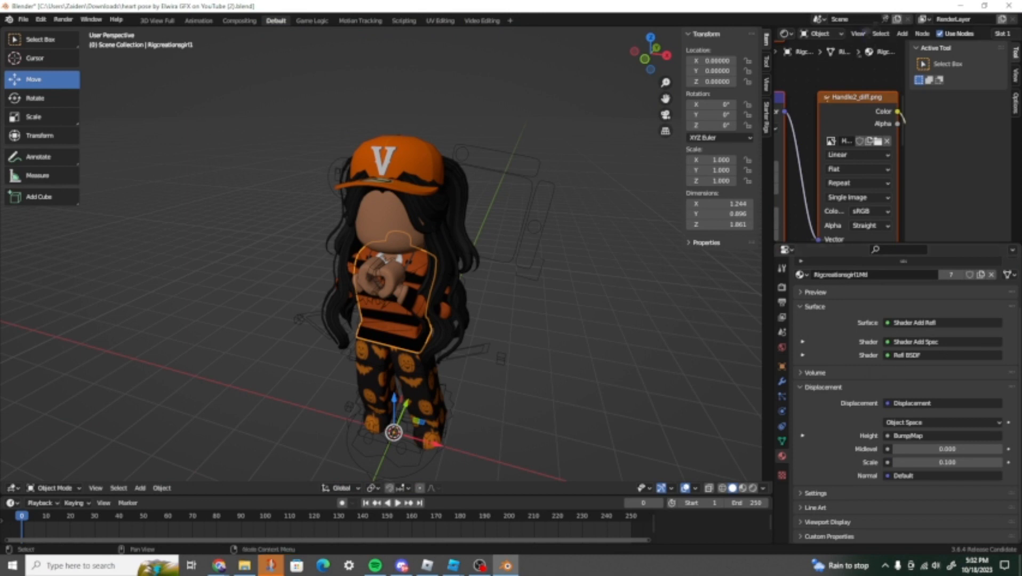
# - Render a still image of the scene and close the render window
pyautogui.click(63, 20)
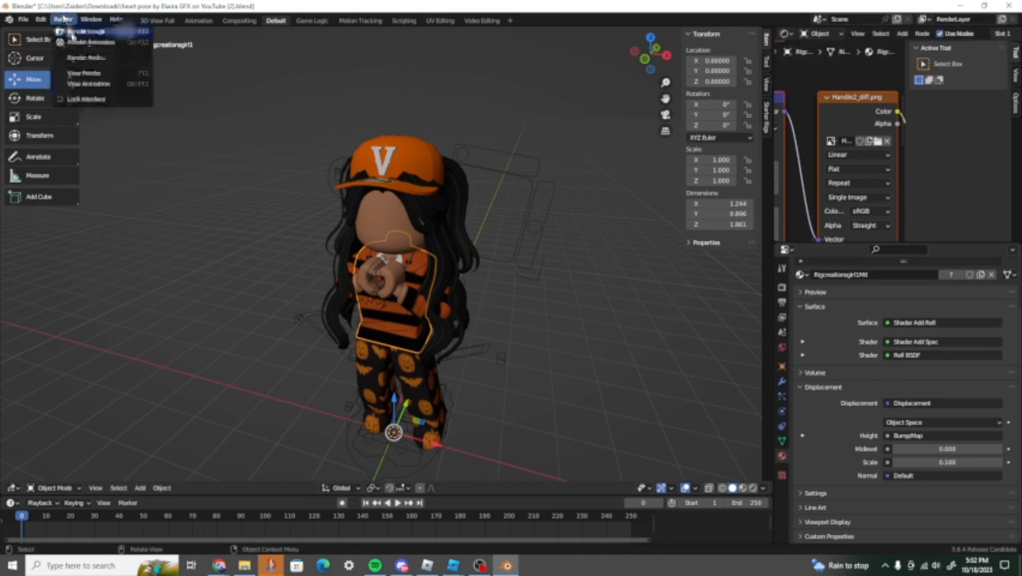
pyautogui.click(71, 32)
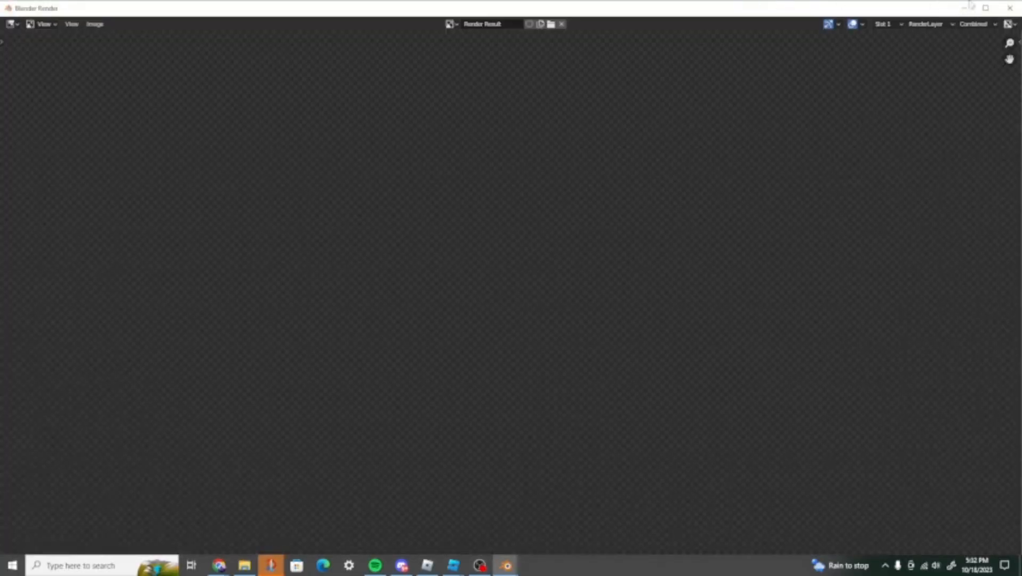
pyautogui.click(1012, 5)
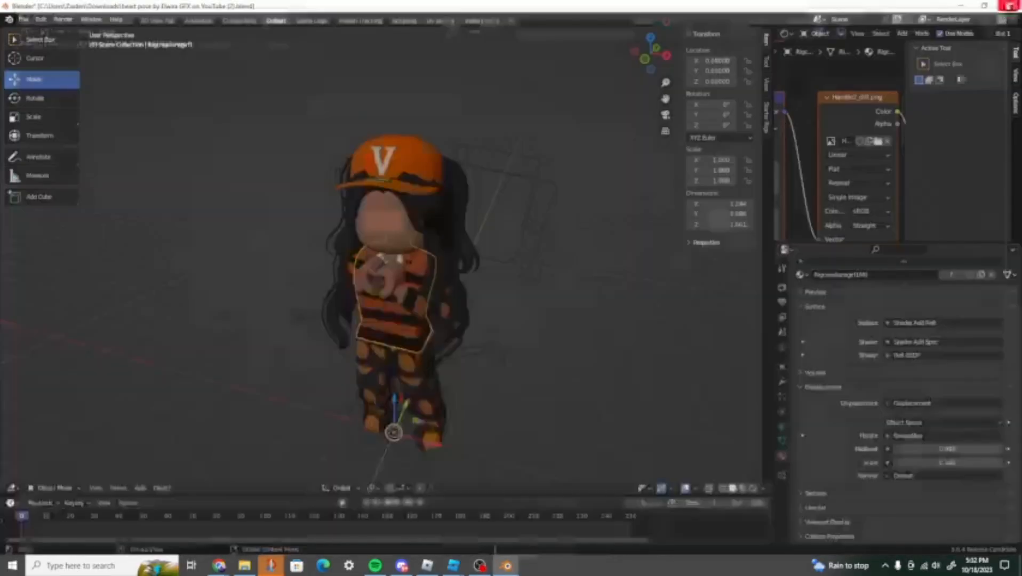
# - Select the camera, search the render properties for "transparent", and enable the Film section's Transparent option
pyautogui.moveTo(634, 296); pyautogui.dragTo(308, 274, button='middle')
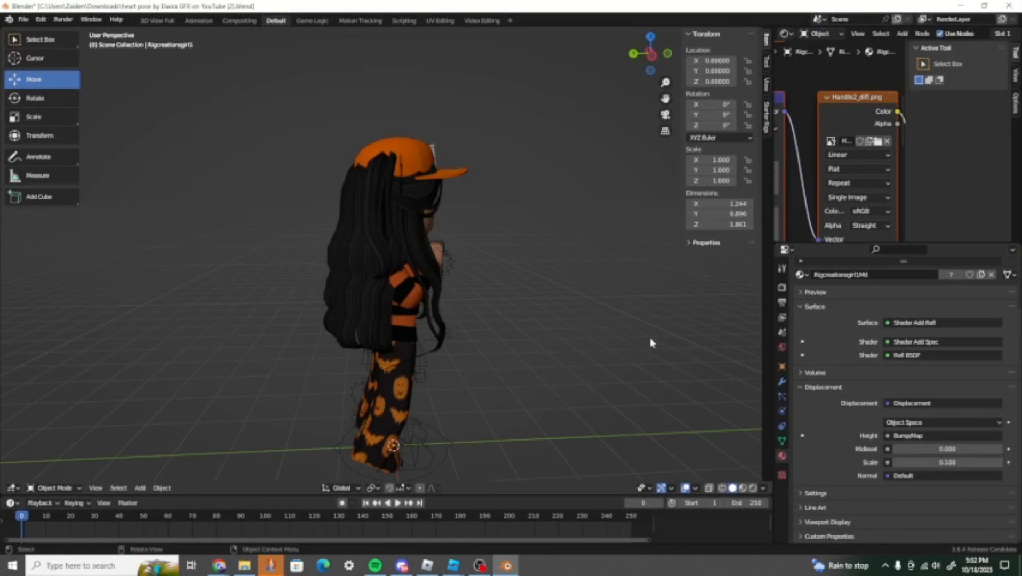
pyautogui.scroll(-4, 651, 343)
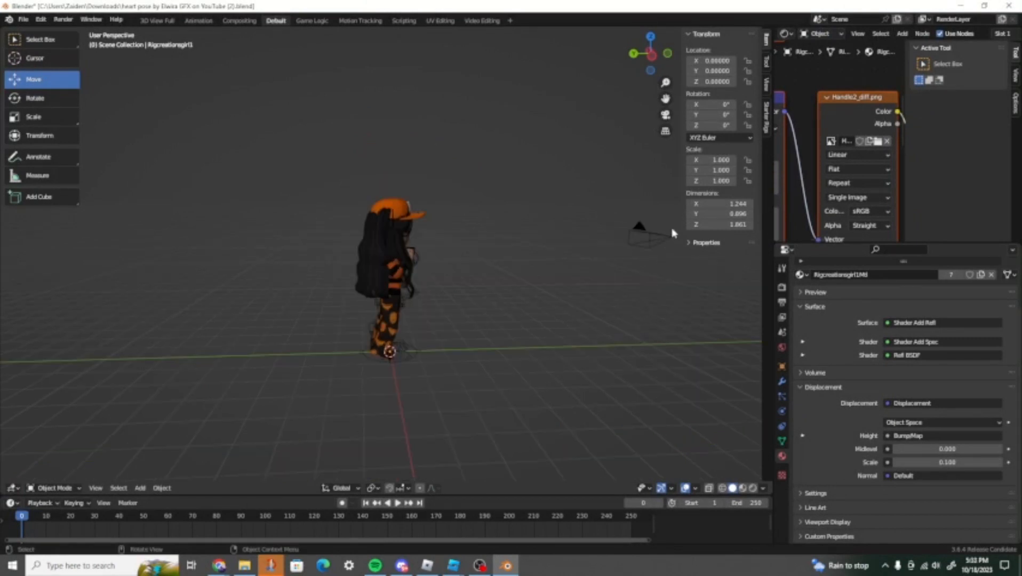
pyautogui.click(650, 245)
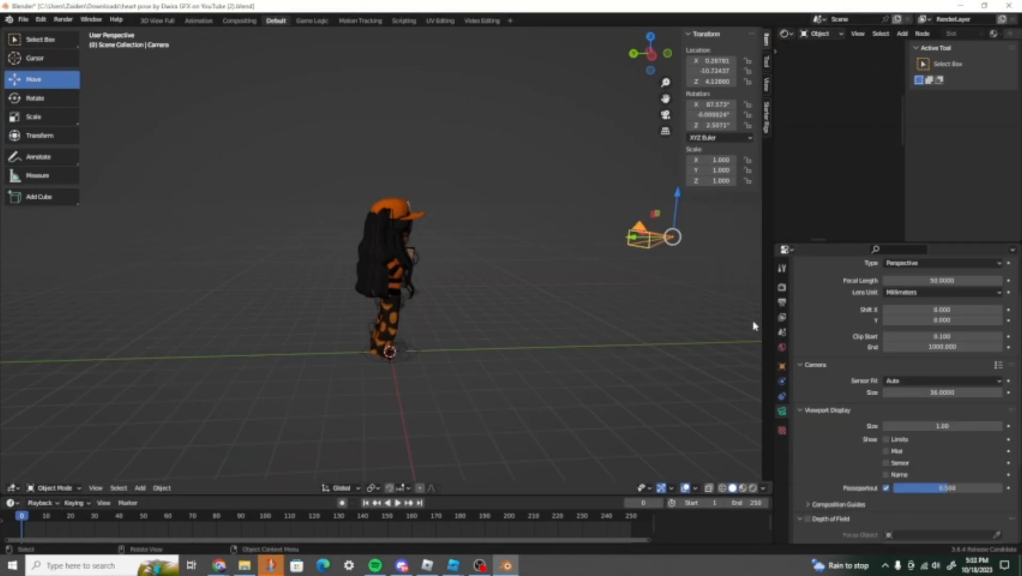
pyautogui.click(782, 287)
pyautogui.click(897, 253)
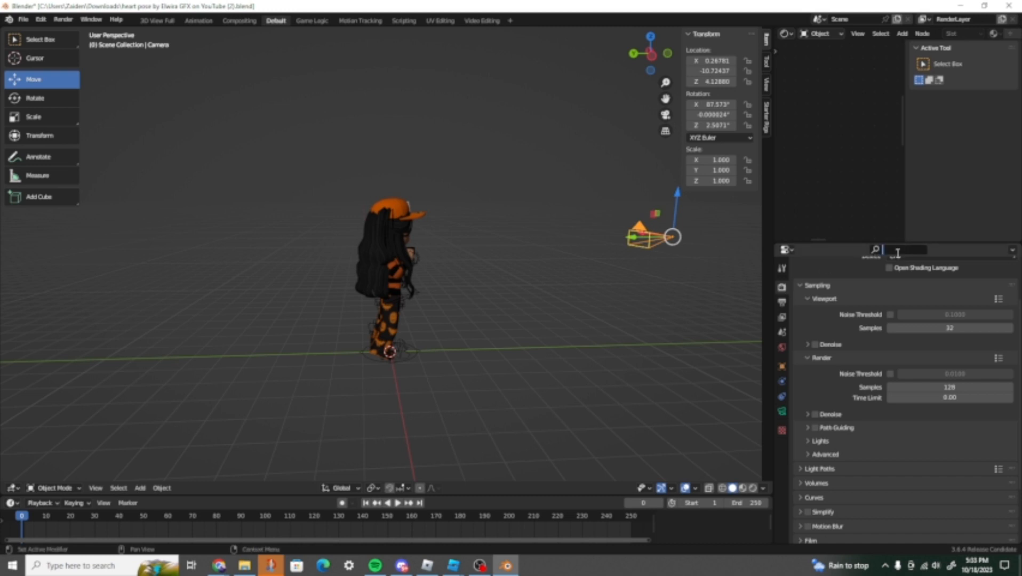
pyautogui.write('transparent')
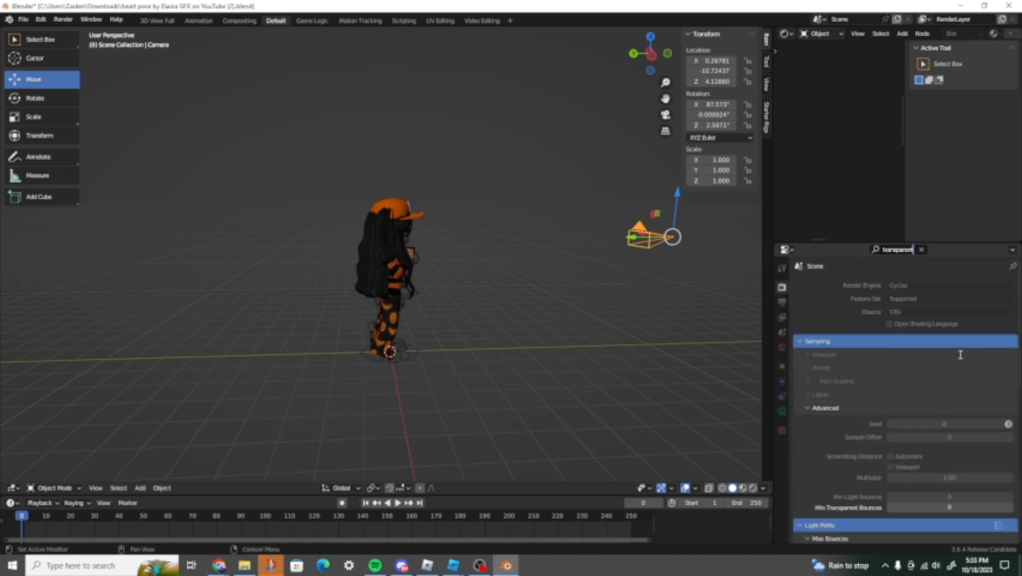
pyautogui.scroll(-5, 1019, 316)
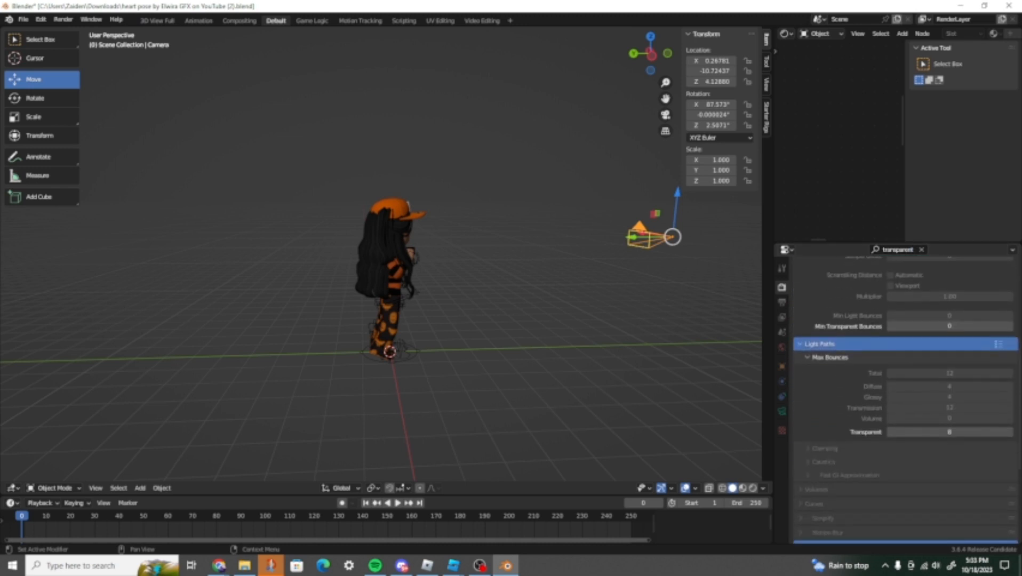
pyautogui.scroll(-3, 1018, 396)
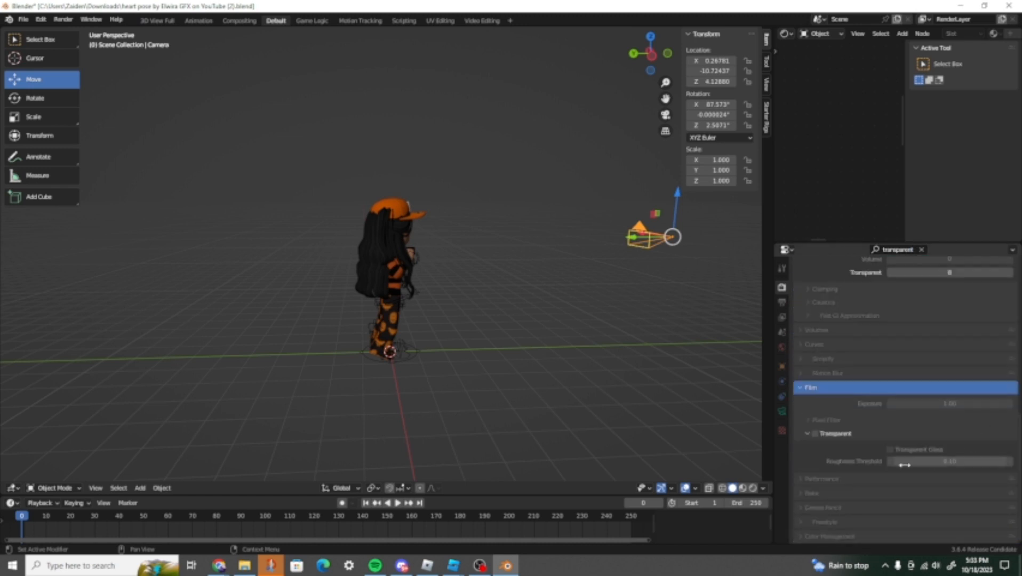
pyautogui.click(815, 434)
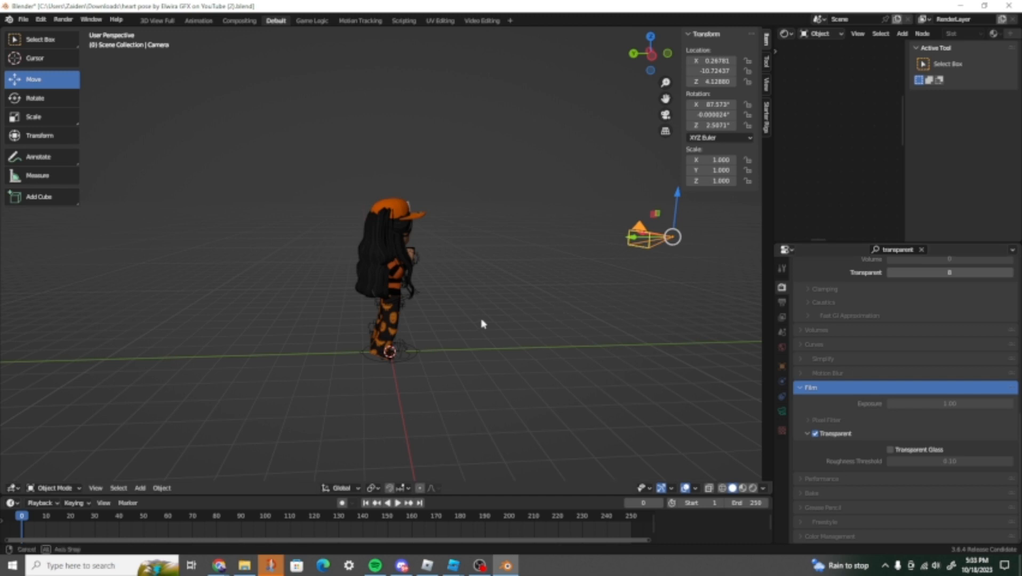
# - Start rendering a still image of the scene with the transparent film
pyautogui.moveTo(482, 324); pyautogui.dragTo(533, 325, button='middle')
pyautogui.click(57, 21)
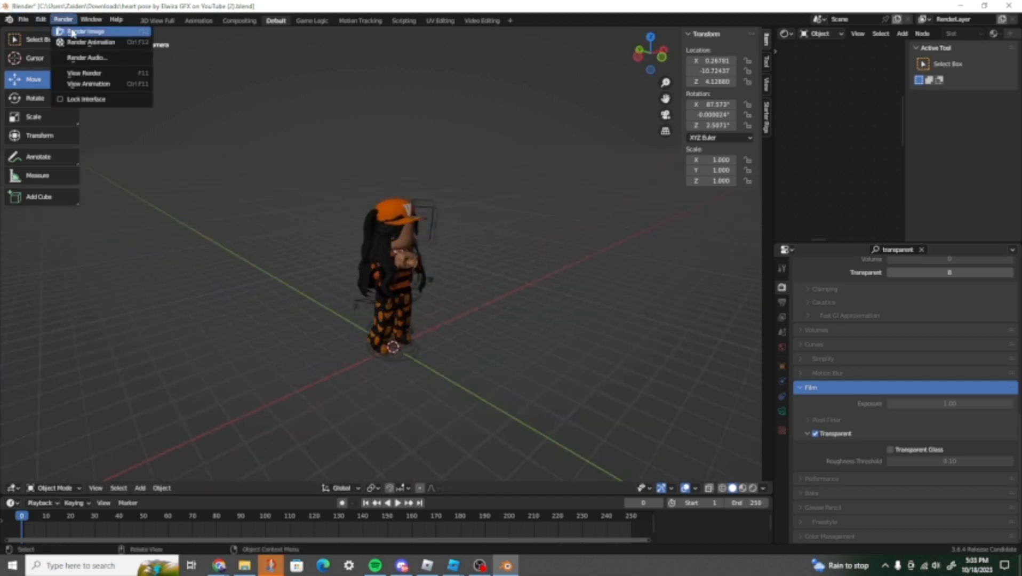
pyautogui.click(68, 31)
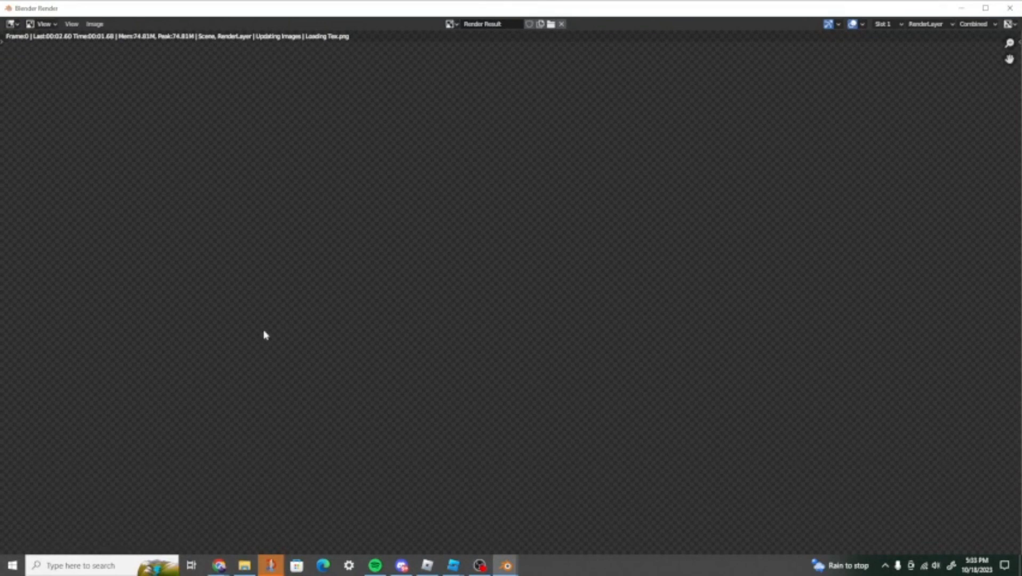
# - Switch to Photopea in the browser and create a white-background project from the 1080 × 1080 px Instagram preset
pyautogui.moveTo(219, 568)
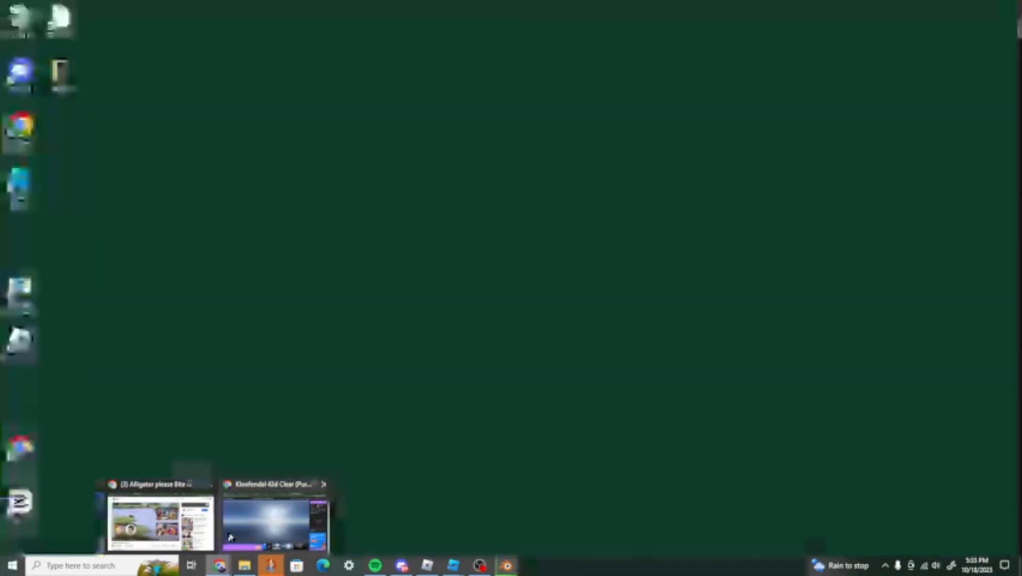
pyautogui.click(230, 539)
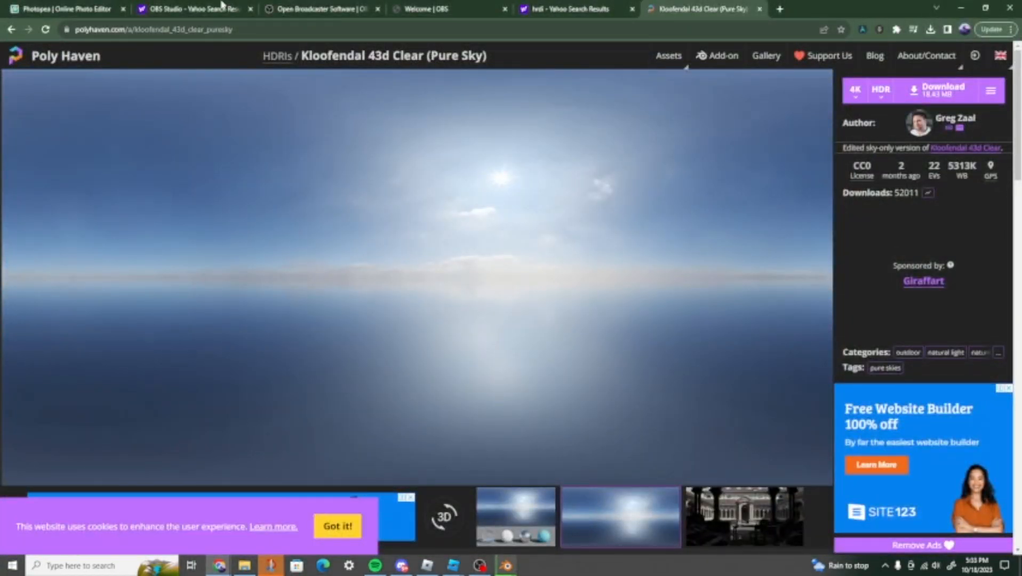
pyautogui.click(9, 4)
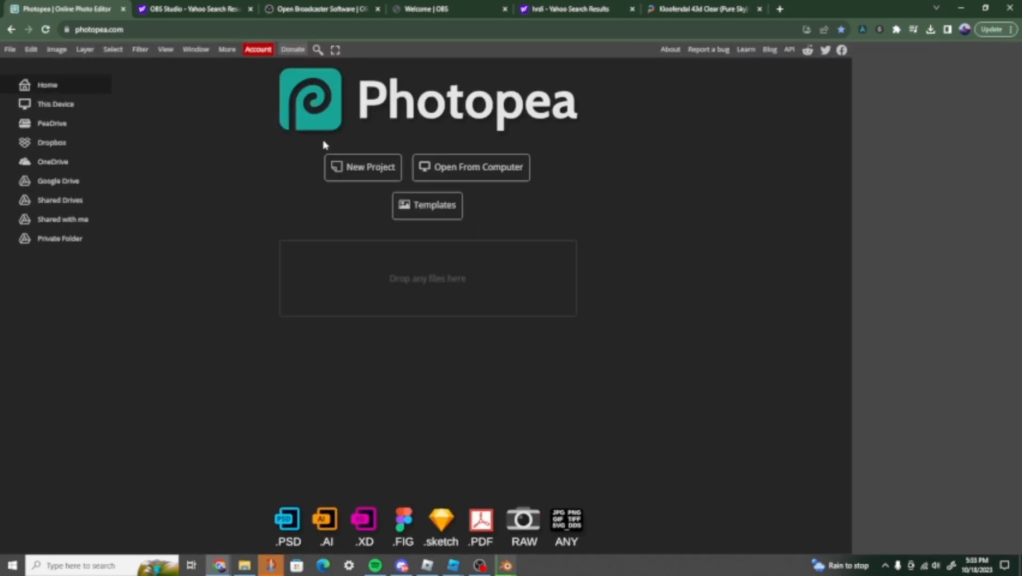
pyautogui.click(339, 168)
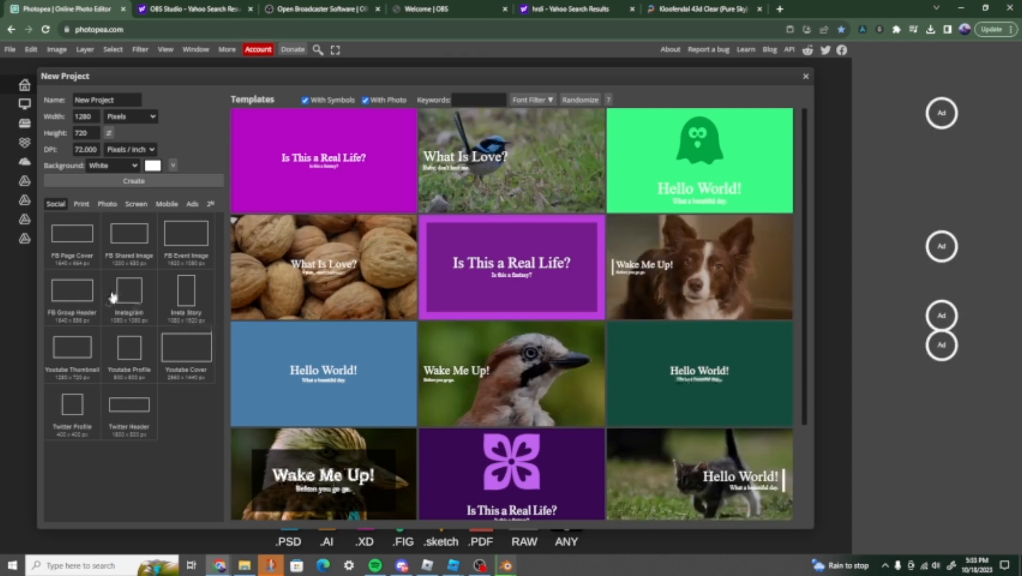
pyautogui.click(130, 315)
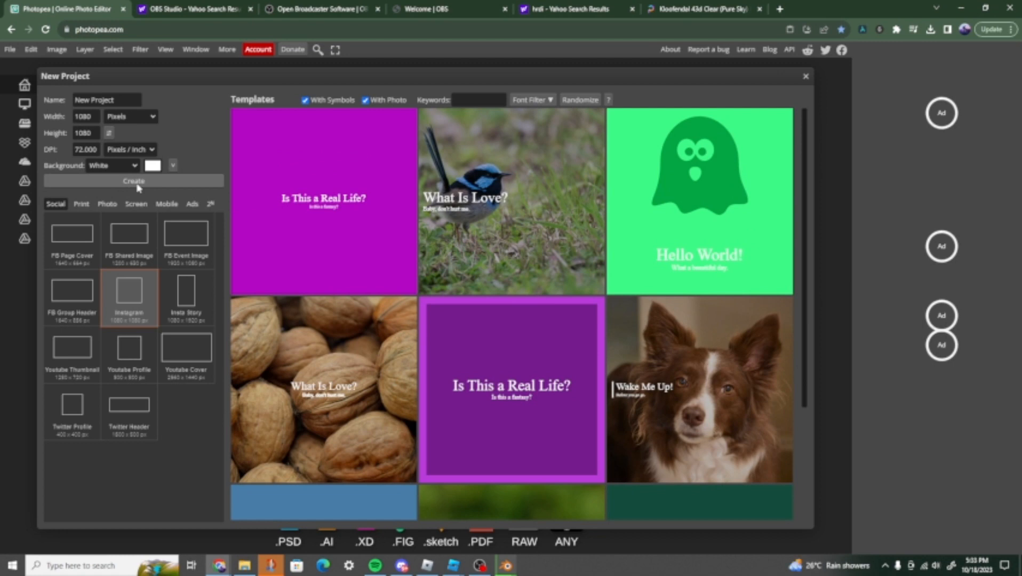
pyautogui.click(134, 182)
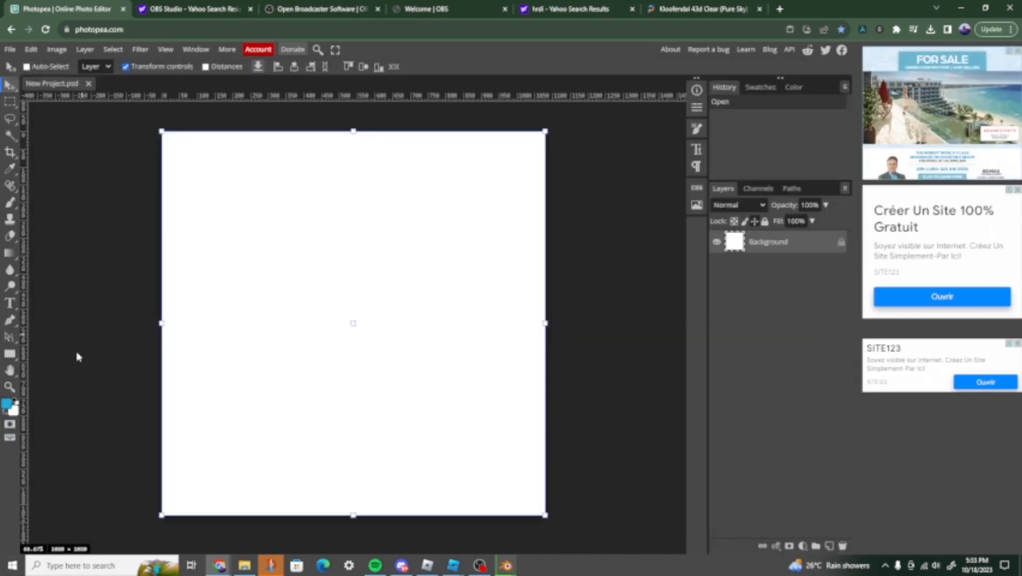
pyautogui.click(7, 404)
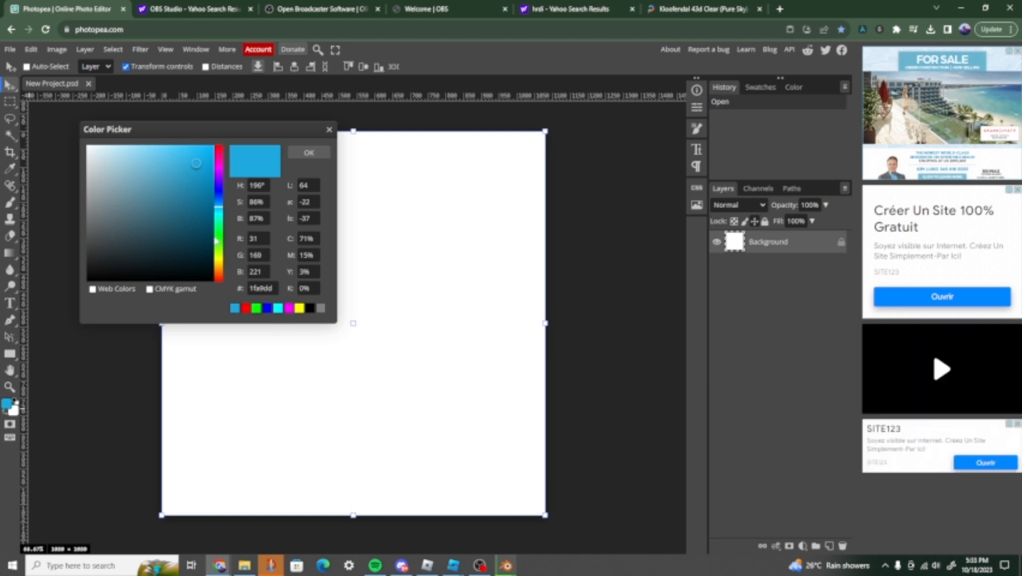
pyautogui.moveTo(212, 241); pyautogui.dragTo(220, 266)
pyautogui.click(220, 263)
pyautogui.click(221, 269)
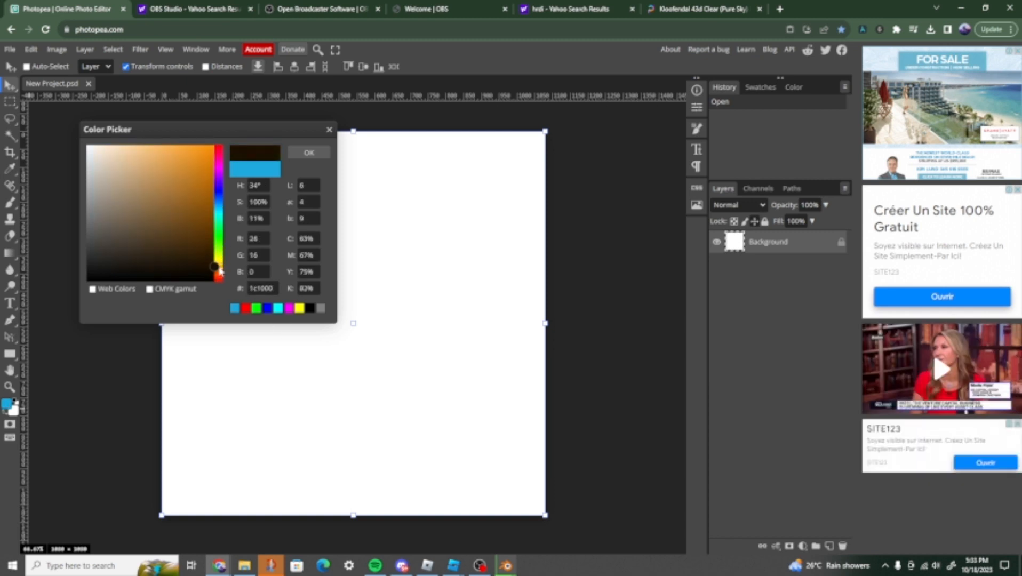
pyautogui.click(208, 145)
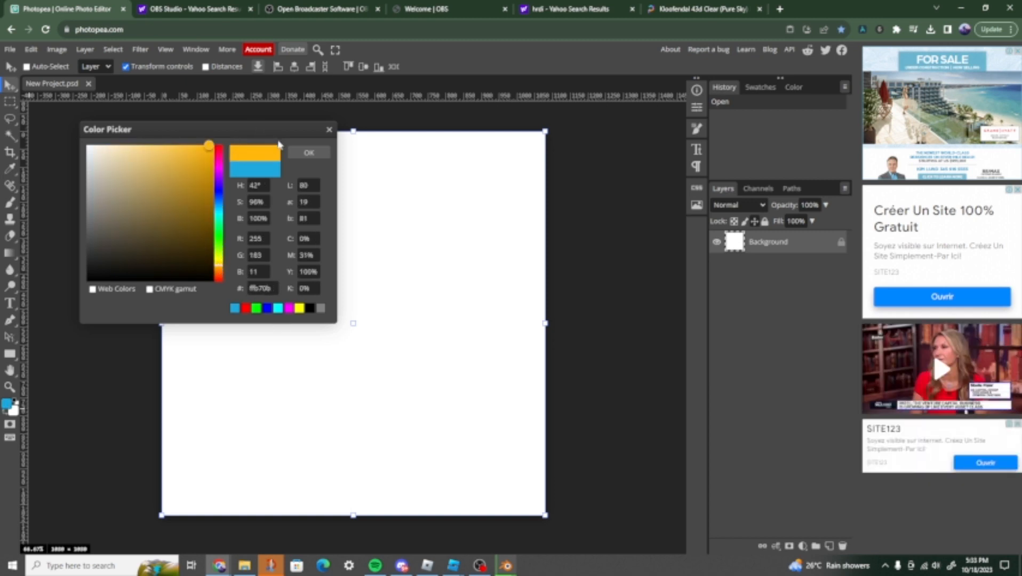
pyautogui.click(257, 185)
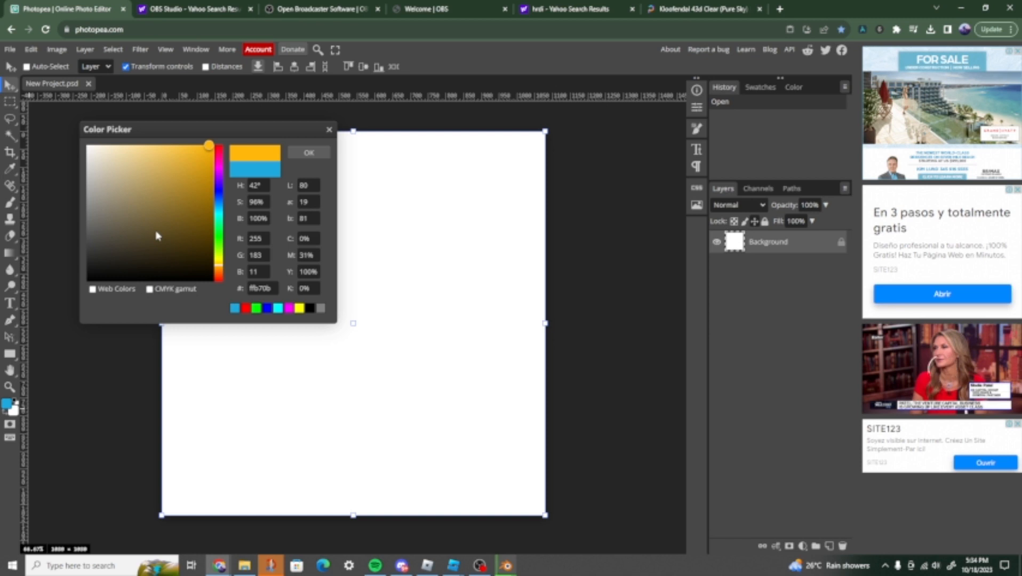
pyautogui.click(329, 130)
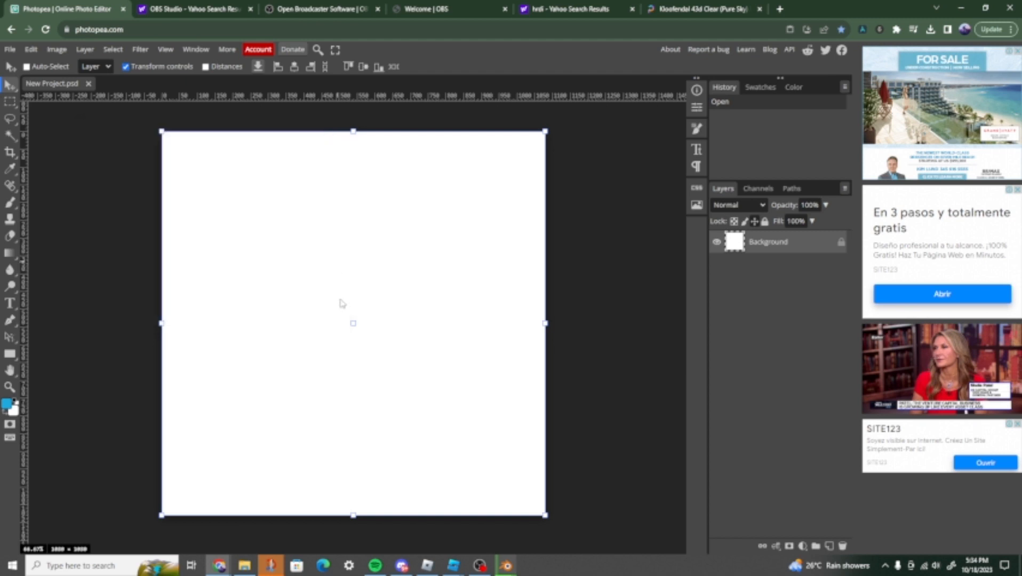
# - Switch to Blender to check the progress of the render, and return to the Photopea project
pyautogui.moveTo(506, 565)
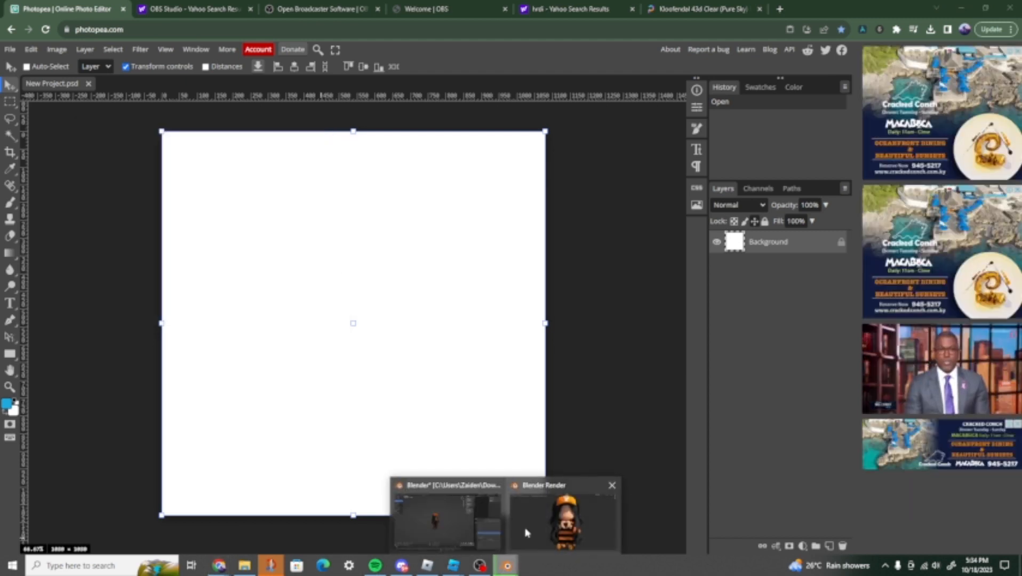
pyautogui.click(448, 520)
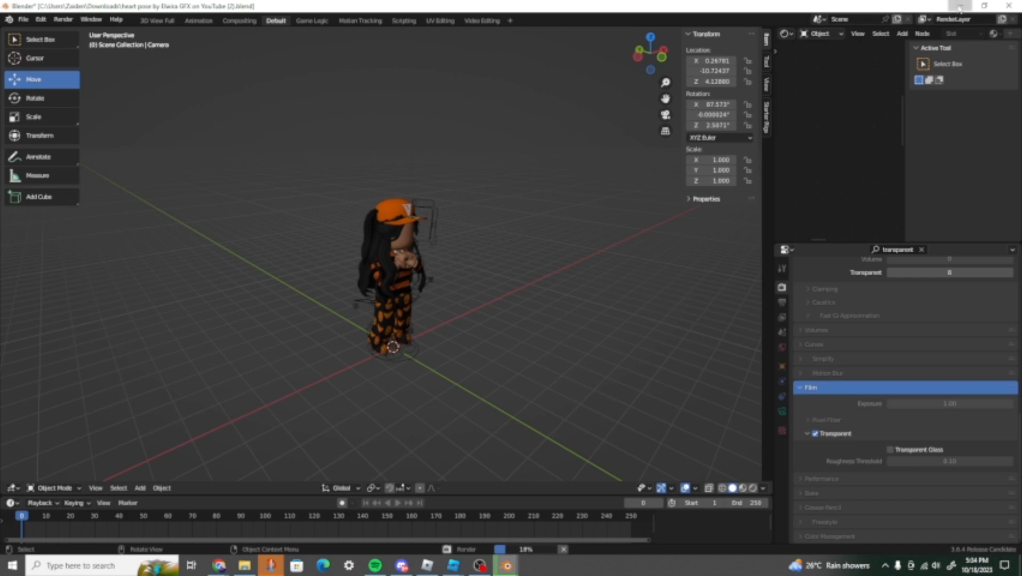
pyautogui.click(961, 5)
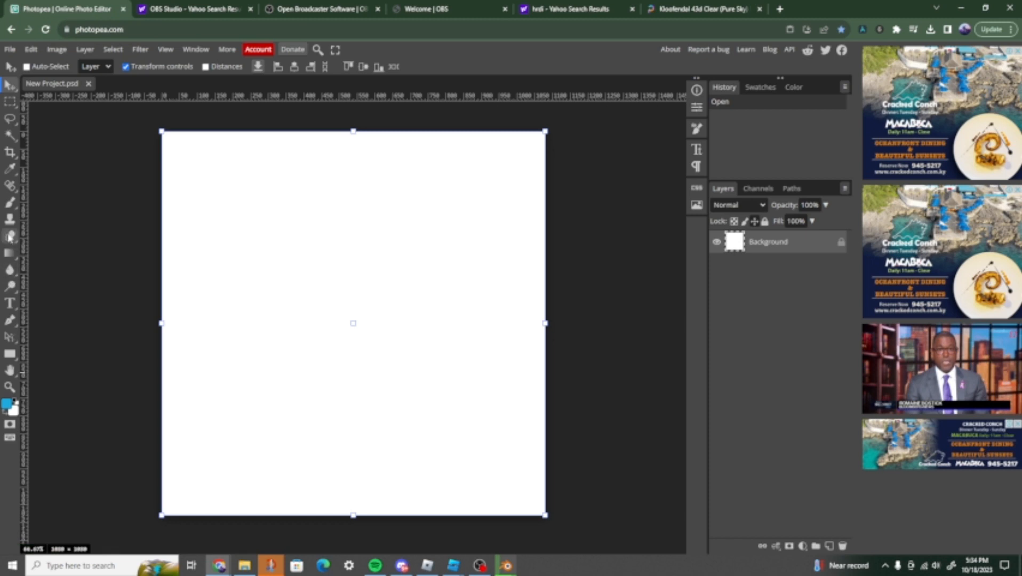
# - Activate the Brush tool and set its tip size to 81 px
pyautogui.click(9, 205)
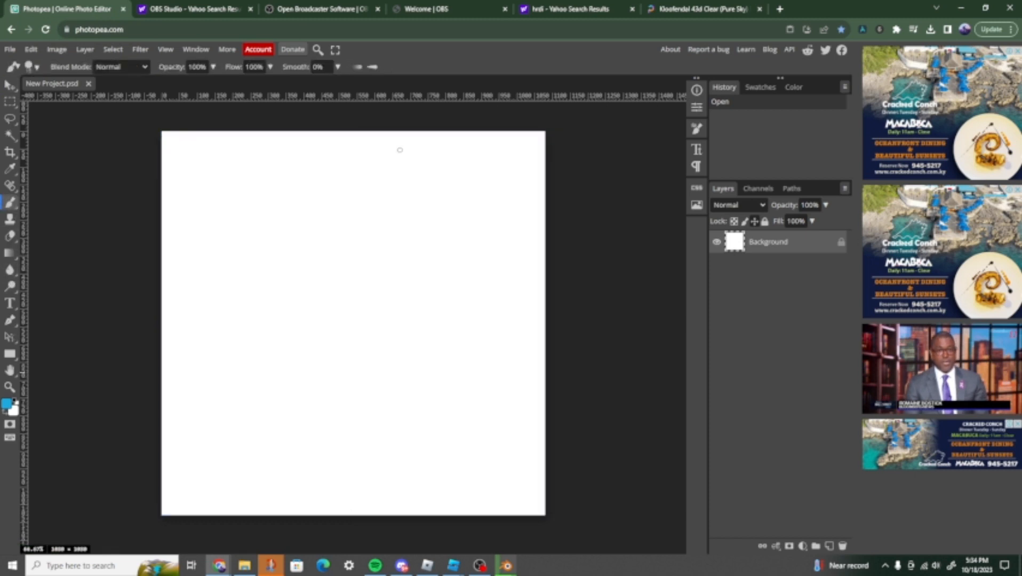
pyautogui.click(697, 128)
pyautogui.moveTo(623, 196); pyautogui.dragTo(635, 192)
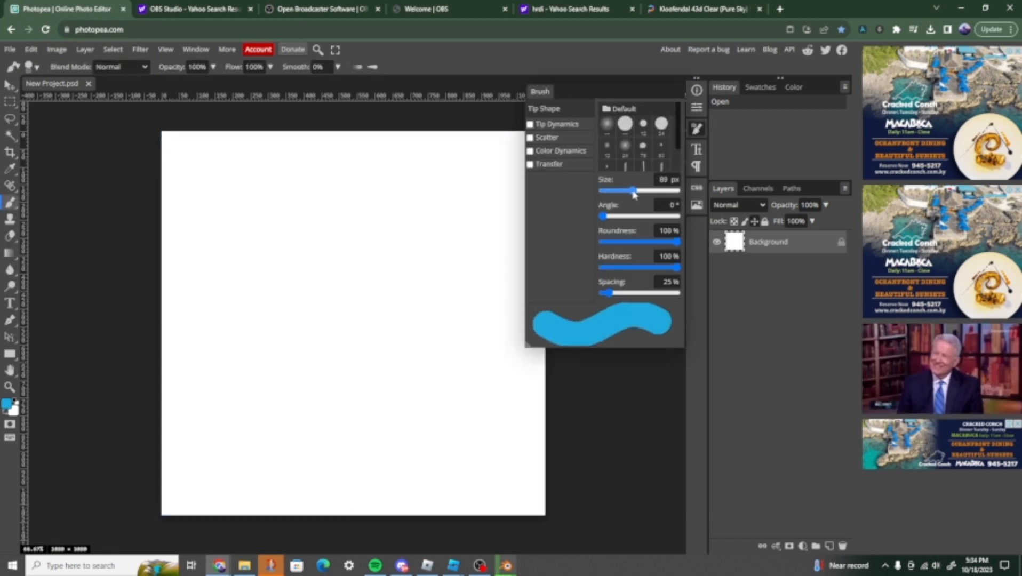
pyautogui.hotkey('alt', 'q')
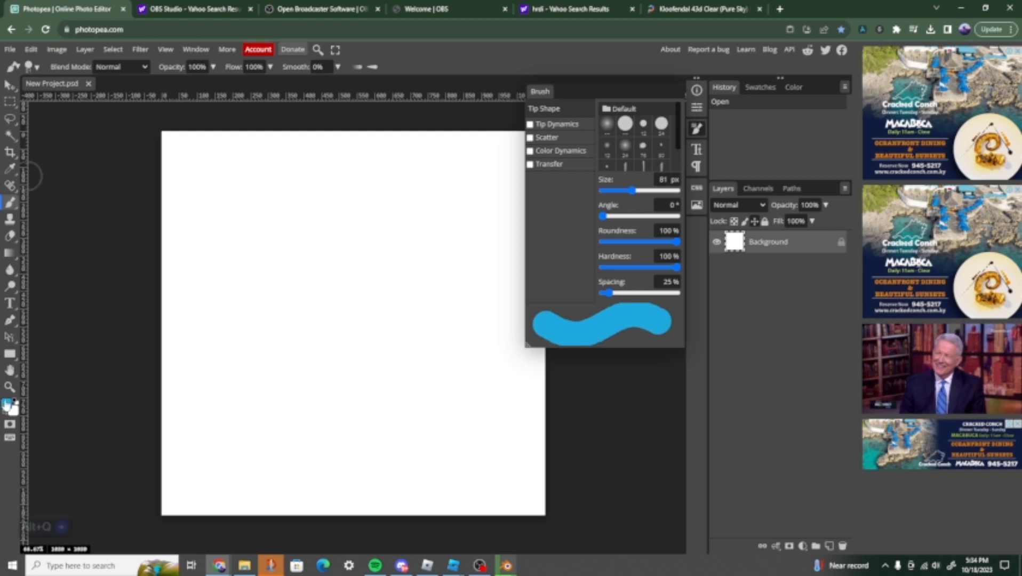
# - Set the foreground colour to a bright, saturated orange with a hue of 32°
pyautogui.click(7, 404)
pyautogui.moveTo(219, 255); pyautogui.dragTo(219, 267)
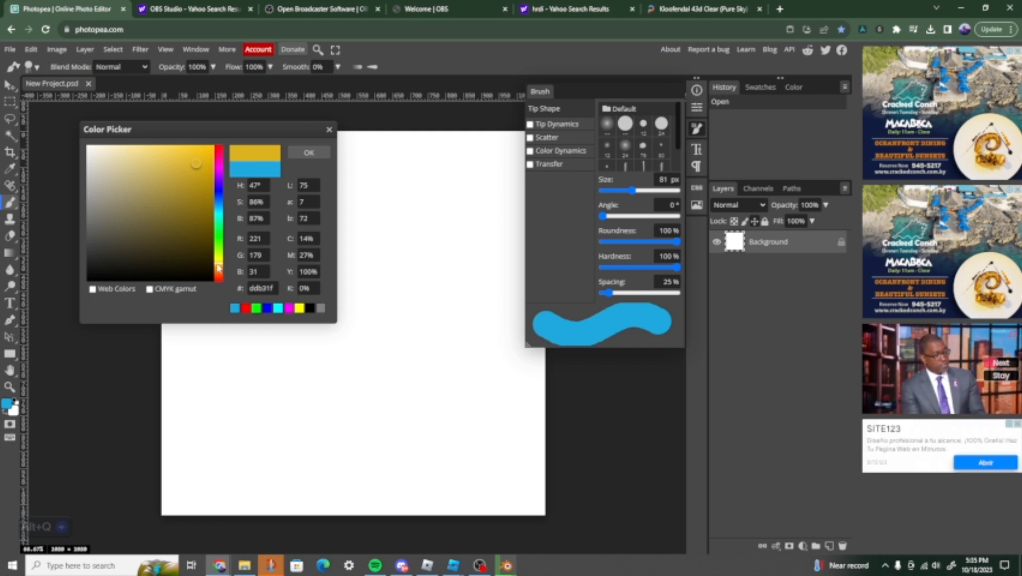
pyautogui.moveTo(219, 268); pyautogui.dragTo(220, 272)
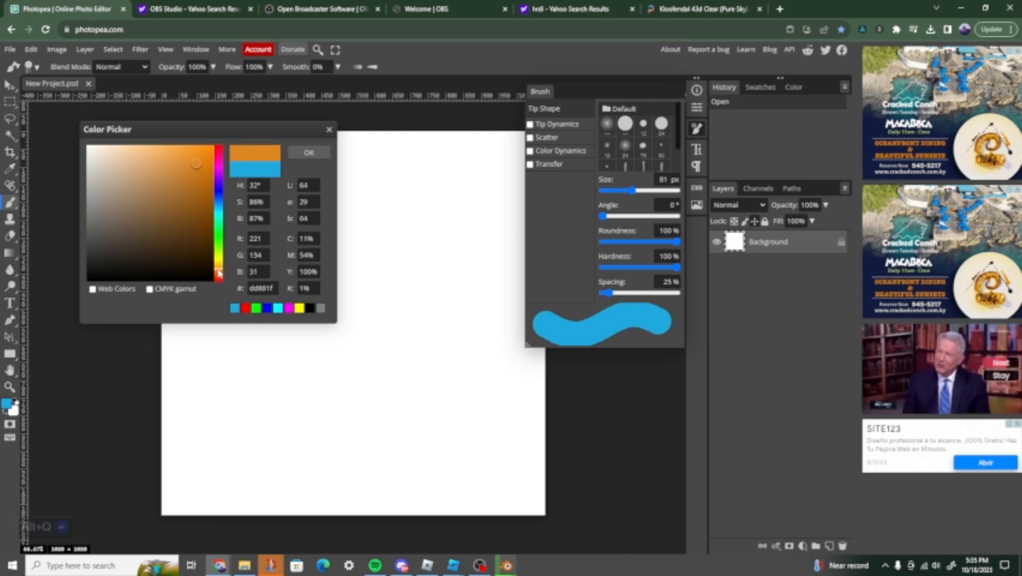
pyautogui.moveTo(206, 149)
pyautogui.mouseDown()
pyautogui.moveTo(213, 143)
pyautogui.moveTo(547, 539)
pyautogui.mouseUp()
pyautogui.click(304, 153)
# - Paint freehand orange strokes in varied diagonal directions across the white canvas on the Background layer
pyautogui.moveTo(425, 291)
pyautogui.mouseDown()
pyautogui.moveTo(526, 408)
pyautogui.moveTo(317, 128)
pyautogui.mouseUp()
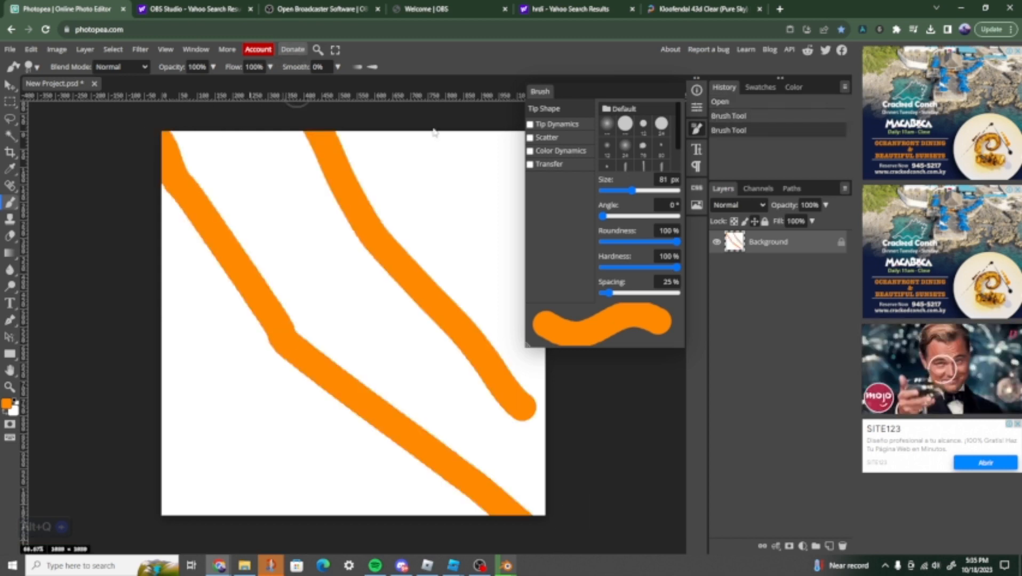
pyautogui.moveTo(464, 222); pyautogui.dragTo(329, 114)
pyautogui.moveTo(373, 365); pyautogui.dragTo(160, 116)
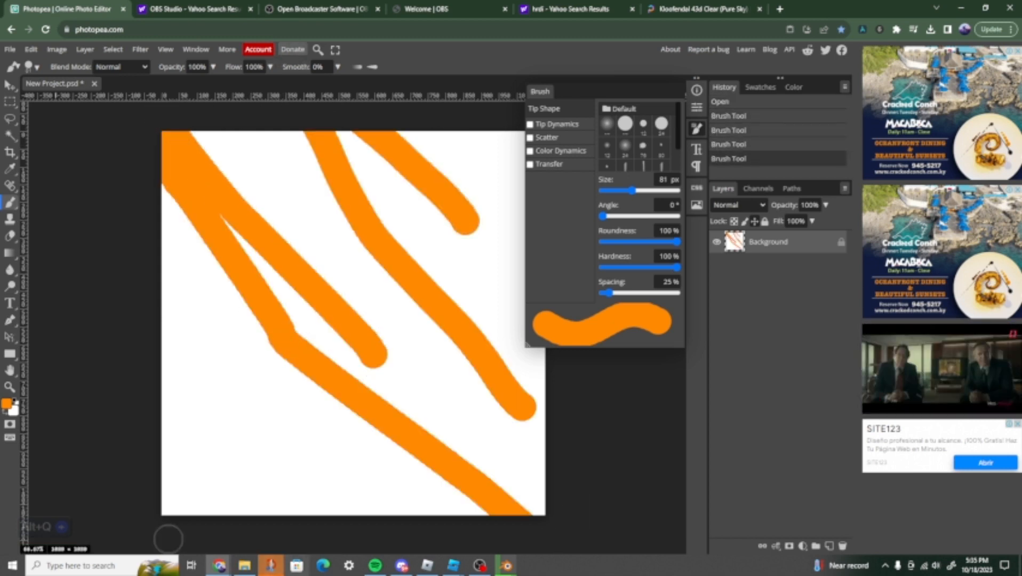
pyautogui.moveTo(400, 458); pyautogui.dragTo(320, 533)
pyautogui.moveTo(444, 356)
pyautogui.mouseDown()
pyautogui.moveTo(445, 410)
pyautogui.moveTo(354, 528)
pyautogui.mouseUp()
pyautogui.moveTo(215, 256); pyautogui.dragTo(2, 561)
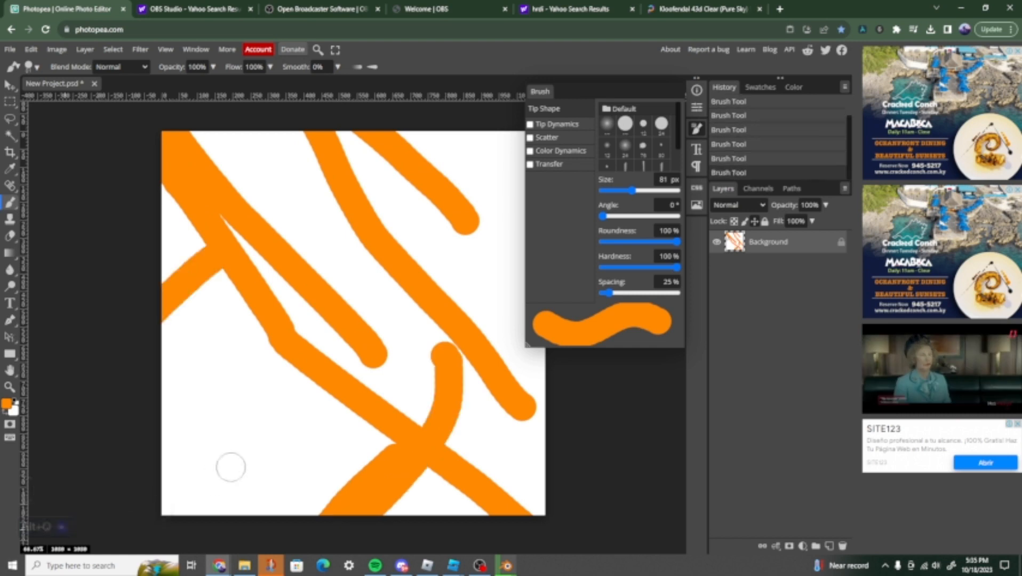
pyautogui.moveTo(269, 446); pyautogui.dragTo(251, 513)
pyautogui.moveTo(337, 339); pyautogui.dragTo(160, 511)
pyautogui.moveTo(243, 356); pyautogui.dragTo(163, 423)
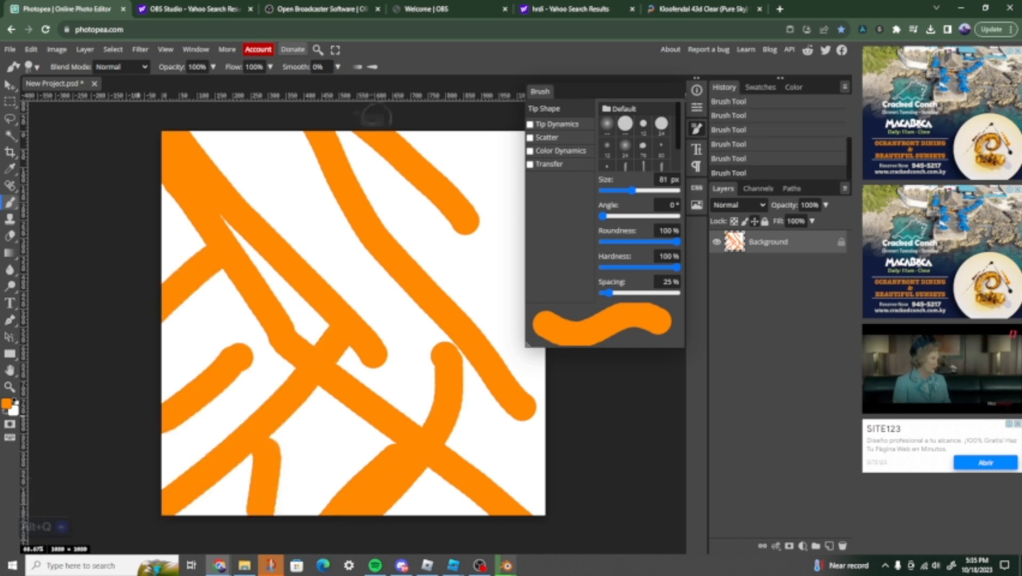
pyautogui.moveTo(301, 155); pyautogui.dragTo(291, 131)
pyautogui.moveTo(487, 275); pyautogui.dragTo(482, 101)
pyautogui.moveTo(254, 133); pyautogui.dragTo(304, 320)
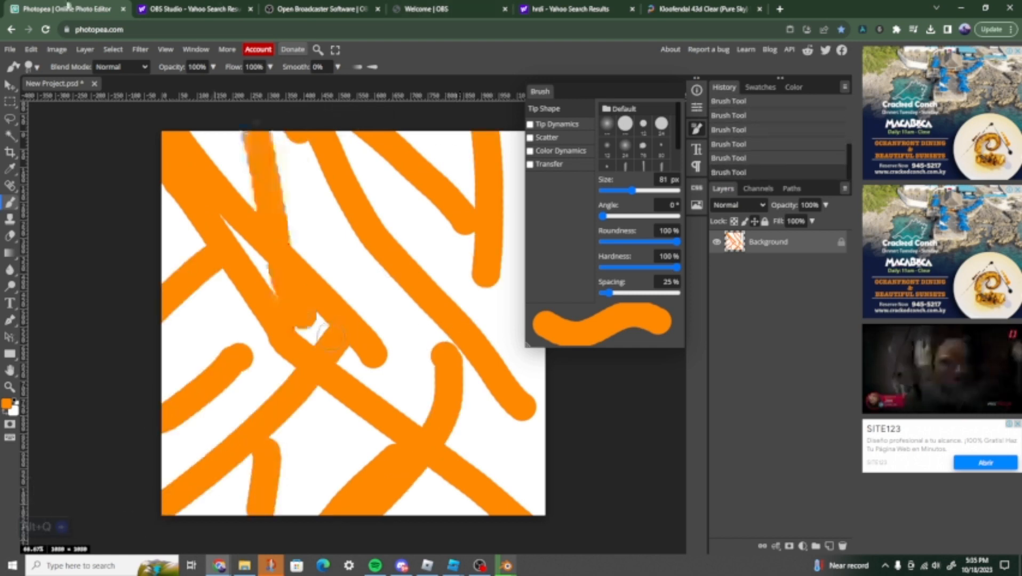
pyautogui.moveTo(464, 398); pyautogui.dragTo(638, 463)
pyautogui.moveTo(312, 266); pyautogui.dragTo(160, 282)
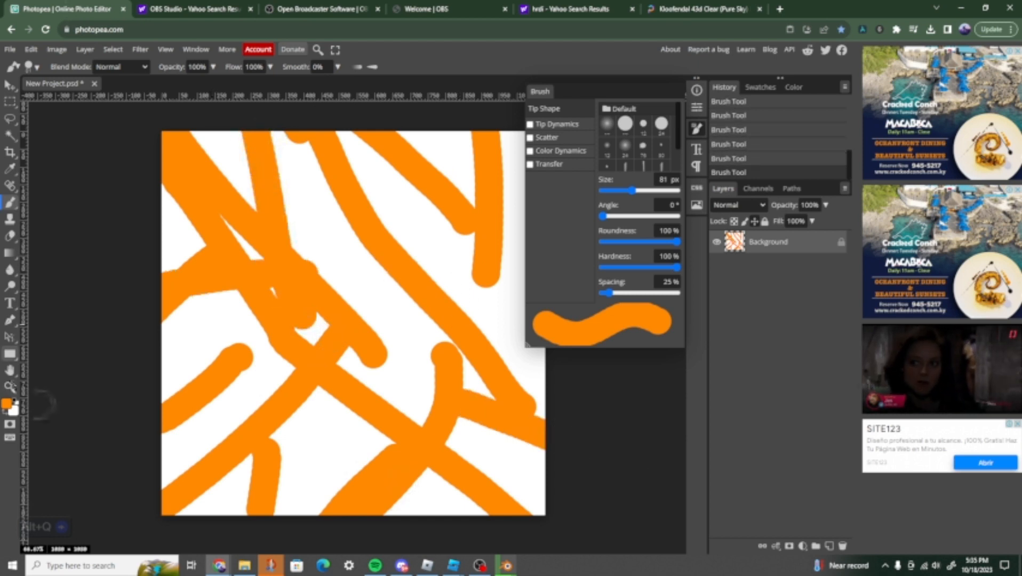
# - Set the foreground colour to a light tan, #e7c091
pyautogui.click(6, 404)
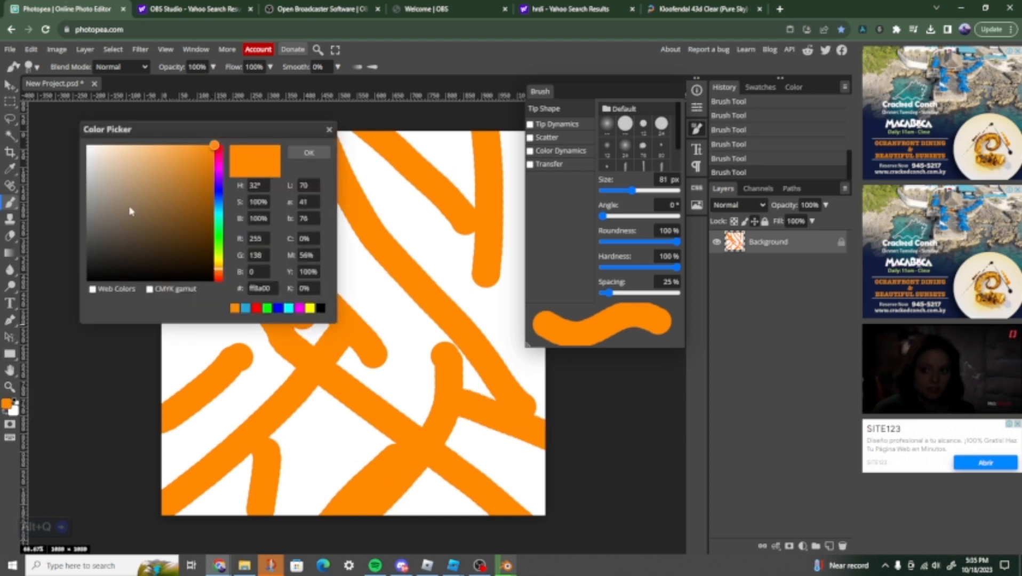
pyautogui.moveTo(147, 202); pyautogui.dragTo(134, 158)
pyautogui.click(311, 155)
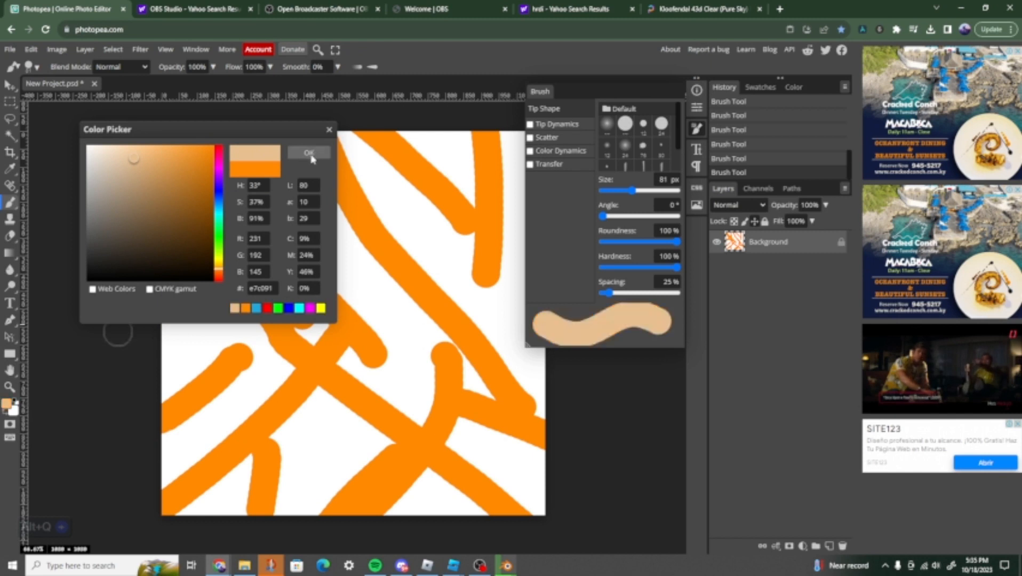
# - Paint scattered freehand tan strokes and a dot across the canvas, over the orange strokes and white gaps
pyautogui.moveTo(405, 138); pyautogui.dragTo(523, 138)
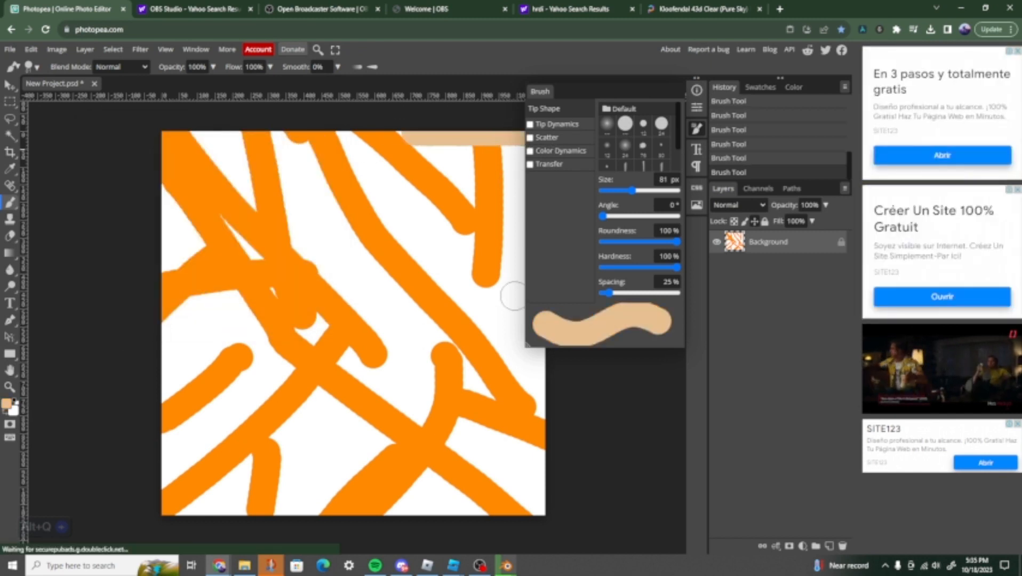
pyautogui.moveTo(513, 295); pyautogui.dragTo(365, 209)
pyautogui.moveTo(342, 260); pyautogui.dragTo(218, 137)
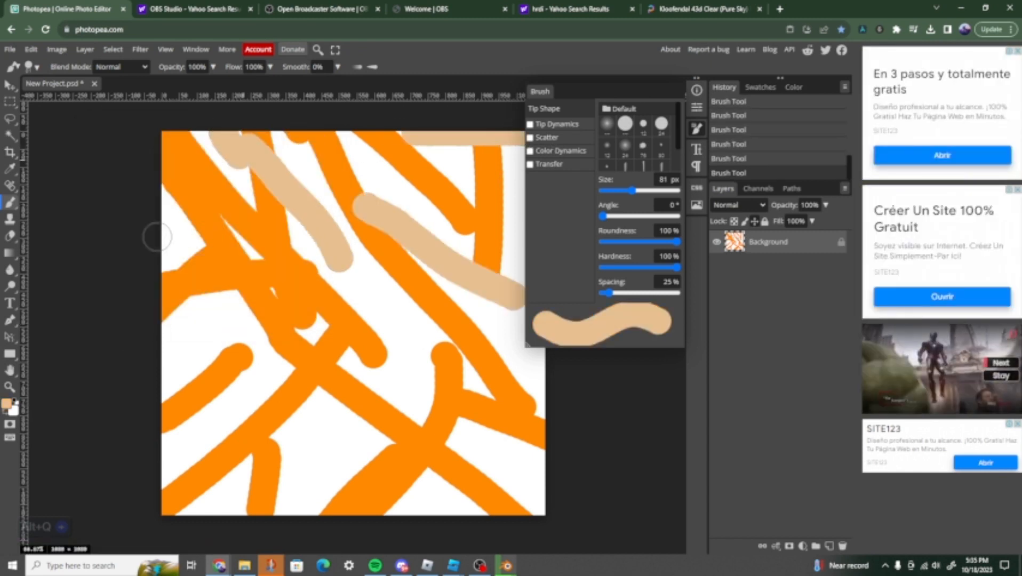
pyautogui.click(174, 223)
pyautogui.moveTo(232, 309); pyautogui.dragTo(160, 353)
pyautogui.moveTo(277, 385); pyautogui.dragTo(168, 446)
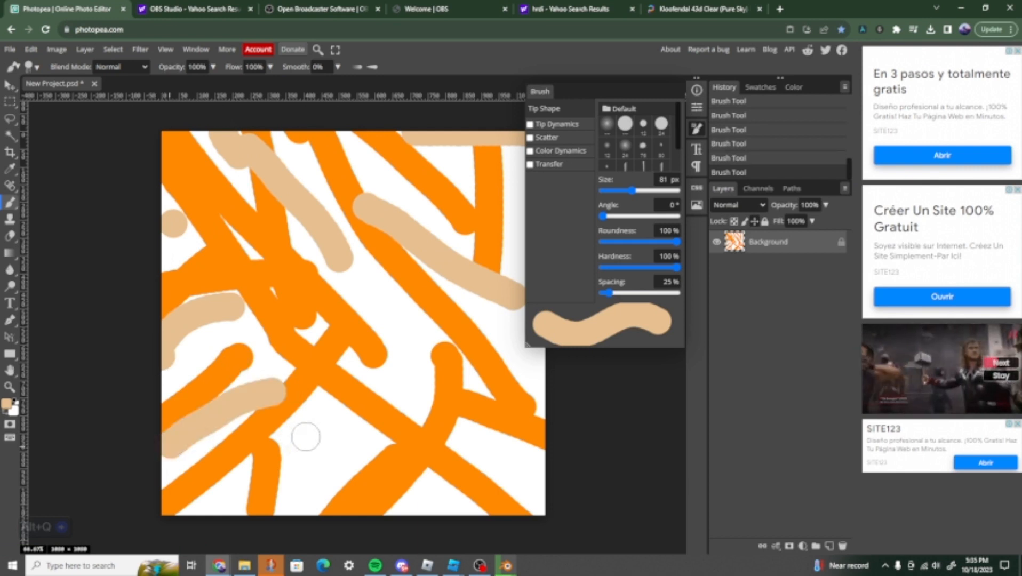
pyautogui.moveTo(306, 437); pyautogui.dragTo(349, 507)
pyautogui.moveTo(410, 367); pyautogui.dragTo(380, 273)
pyautogui.moveTo(485, 458); pyautogui.dragTo(544, 472)
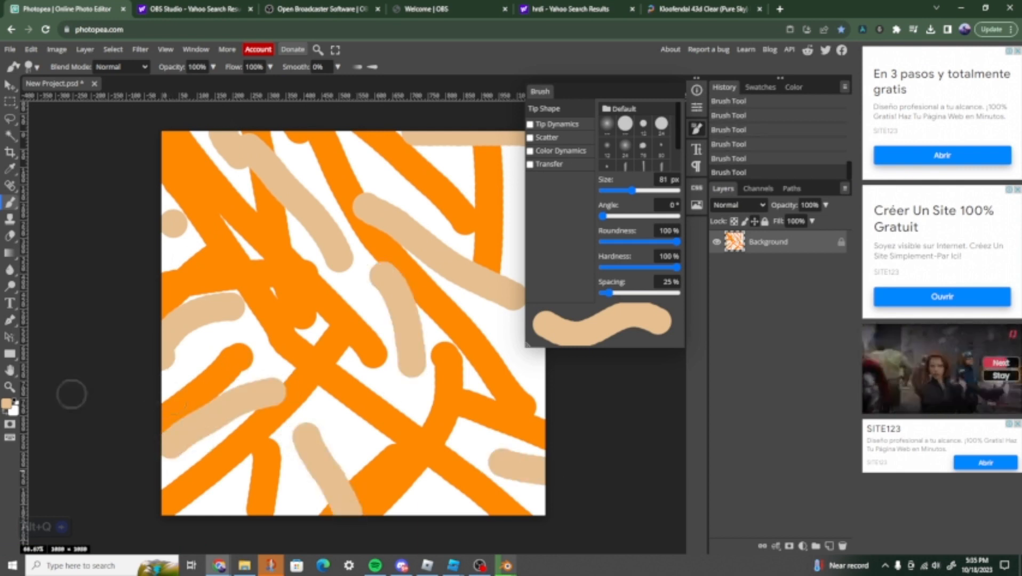
# - Set the foreground colour to a bright golden yellow, #ffcd04
pyautogui.click(6, 403)
pyautogui.moveTo(217, 270); pyautogui.dragTo(217, 263)
pyautogui.moveTo(206, 150)
pyautogui.mouseDown()
pyautogui.moveTo(210, 200)
pyautogui.moveTo(212, 110)
pyautogui.mouseUp()
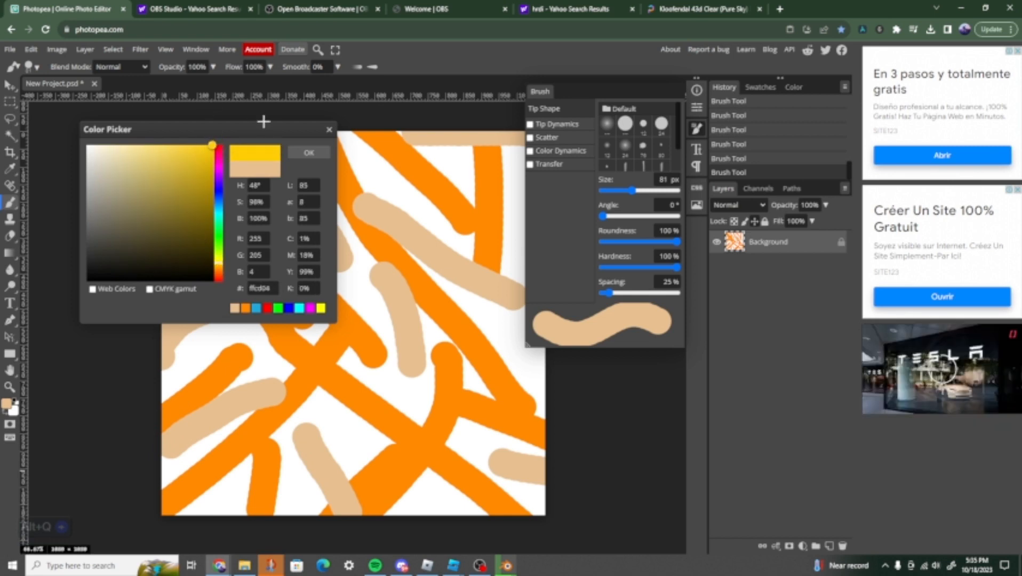
pyautogui.click(309, 152)
# - Paint scattered yellow strokes and dots in varied directions among the orange and tan strokes on the Background layer
pyautogui.moveTo(347, 142); pyautogui.dragTo(481, 211)
pyautogui.moveTo(514, 174)
pyautogui.mouseDown()
pyautogui.moveTo(510, 282)
pyautogui.moveTo(528, 371)
pyautogui.mouseUp()
pyautogui.click(418, 399)
pyautogui.moveTo(418, 399); pyautogui.dragTo(326, 331)
pyautogui.moveTo(368, 307); pyautogui.dragTo(335, 235)
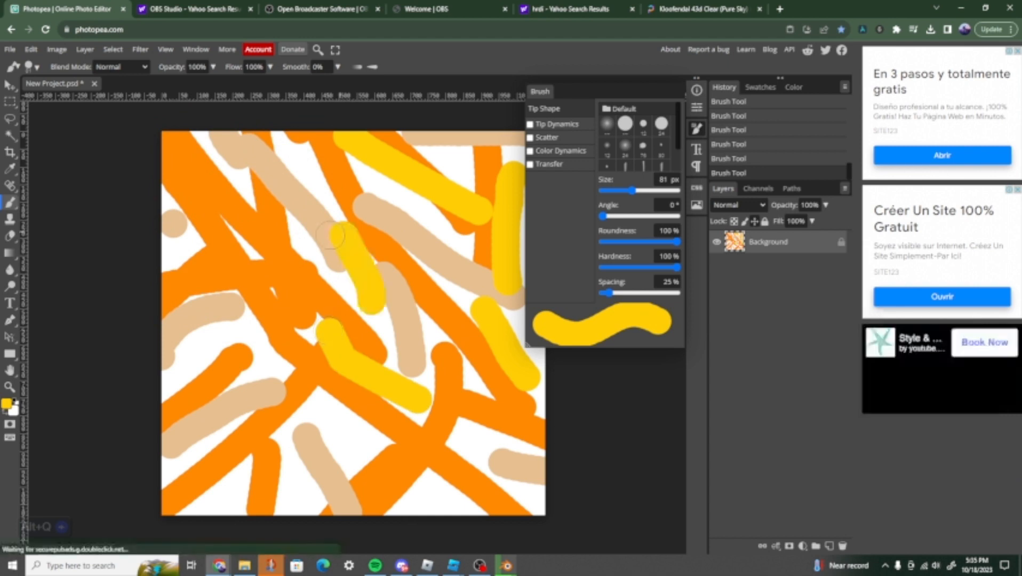
pyautogui.click(176, 254)
pyautogui.click(238, 191)
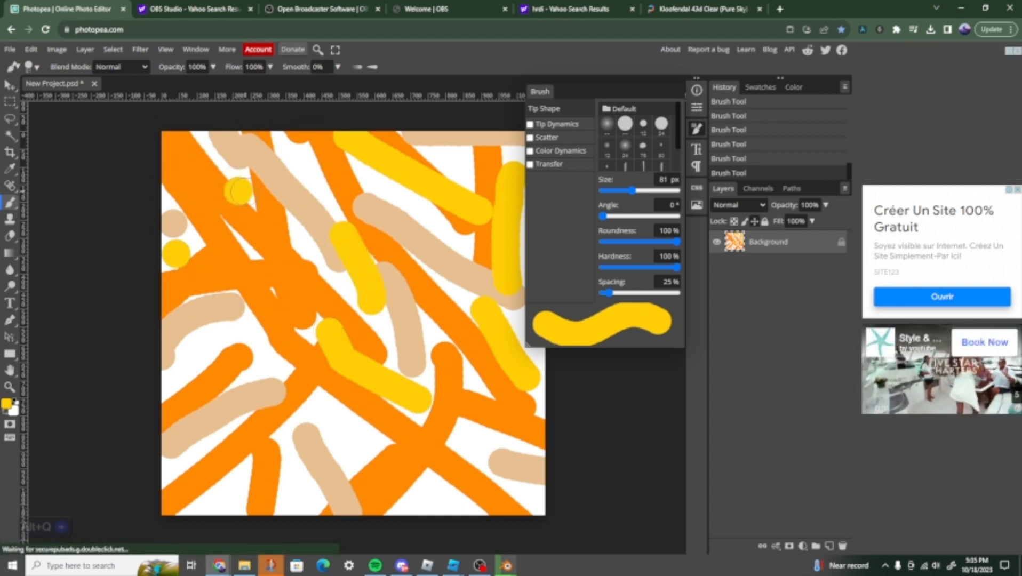
pyautogui.moveTo(352, 436); pyautogui.dragTo(318, 403)
pyautogui.moveTo(302, 509); pyautogui.dragTo(286, 442)
pyautogui.moveTo(238, 511); pyautogui.dragTo(248, 463)
pyautogui.moveTo(422, 495); pyautogui.dragTo(440, 471)
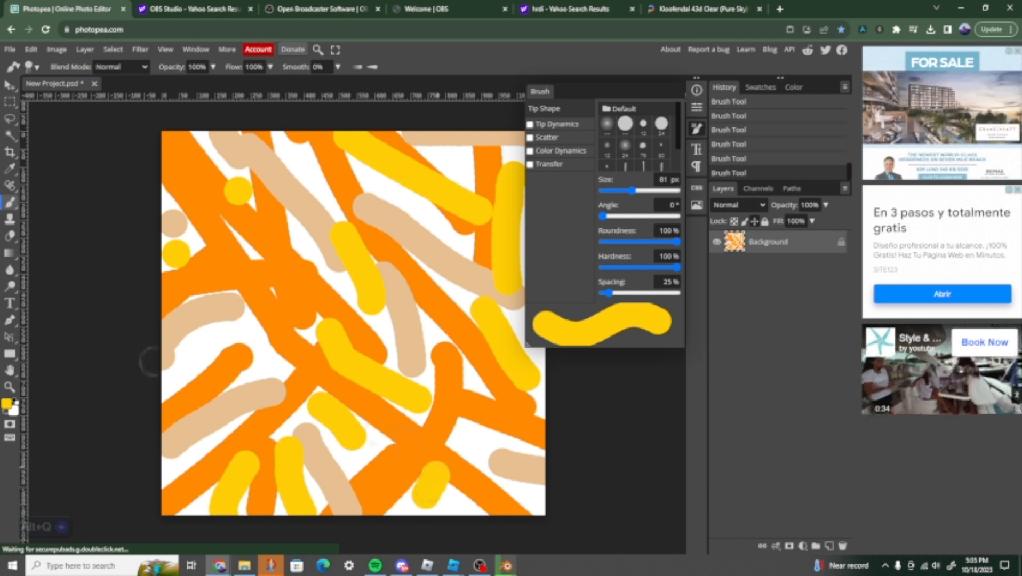
pyautogui.click(6, 404)
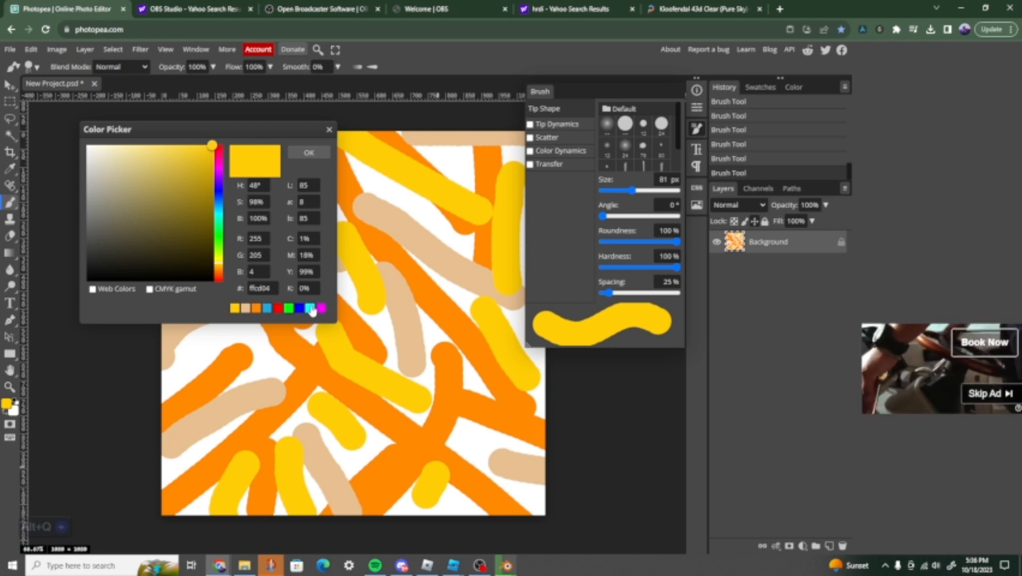
pyautogui.click(191, 173)
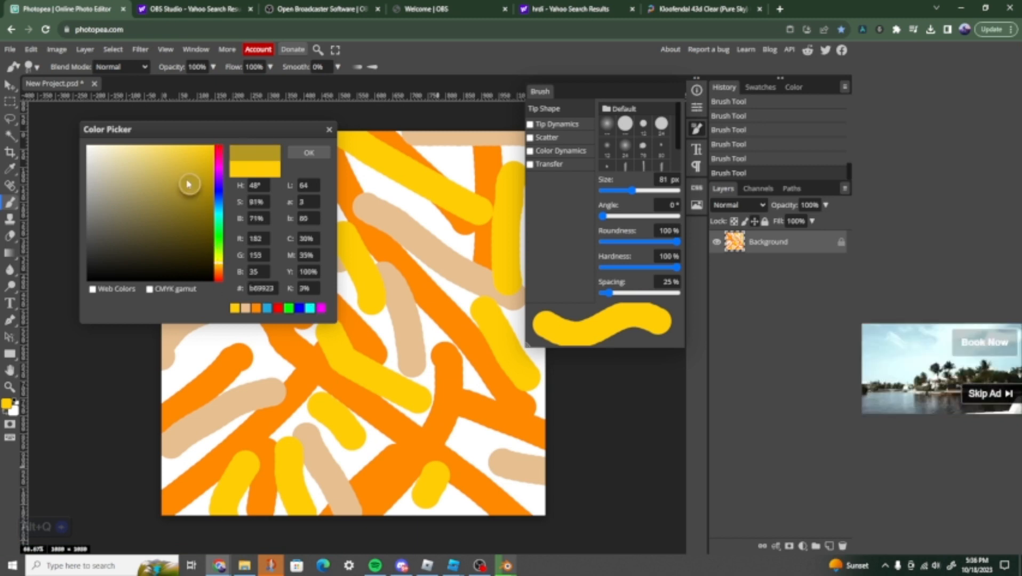
pyautogui.click(324, 152)
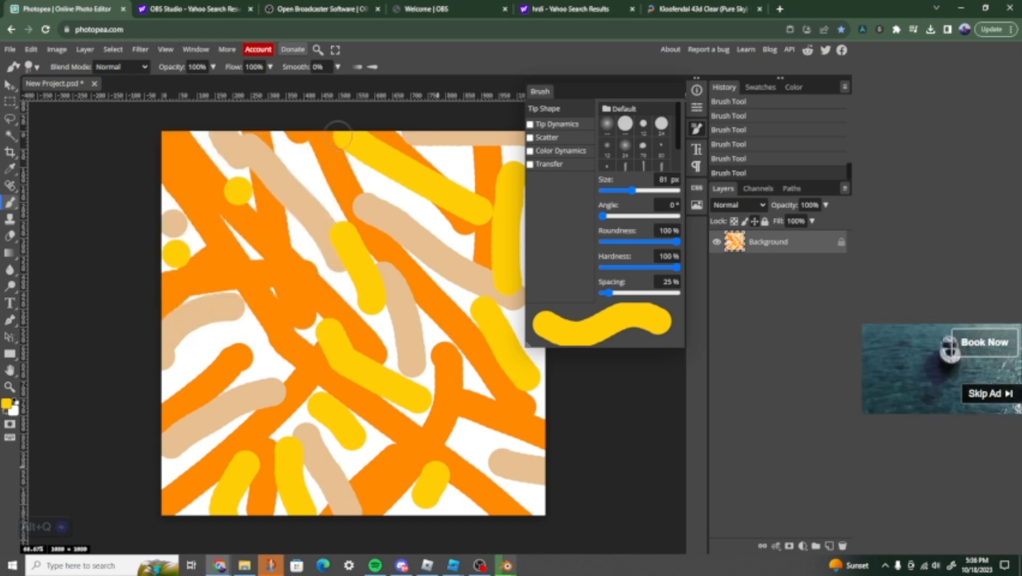
# - Close the brush settings, open the Liquify filter and push the painted strokes into marbled swirls using size 100 and density 50
pyautogui.click(696, 131)
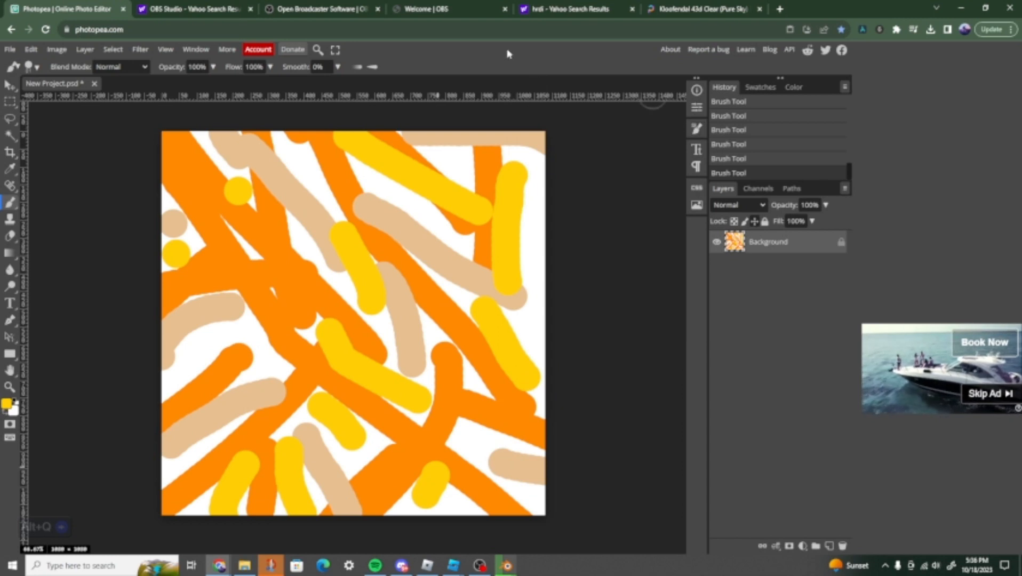
pyautogui.click(141, 50)
pyautogui.click(160, 135)
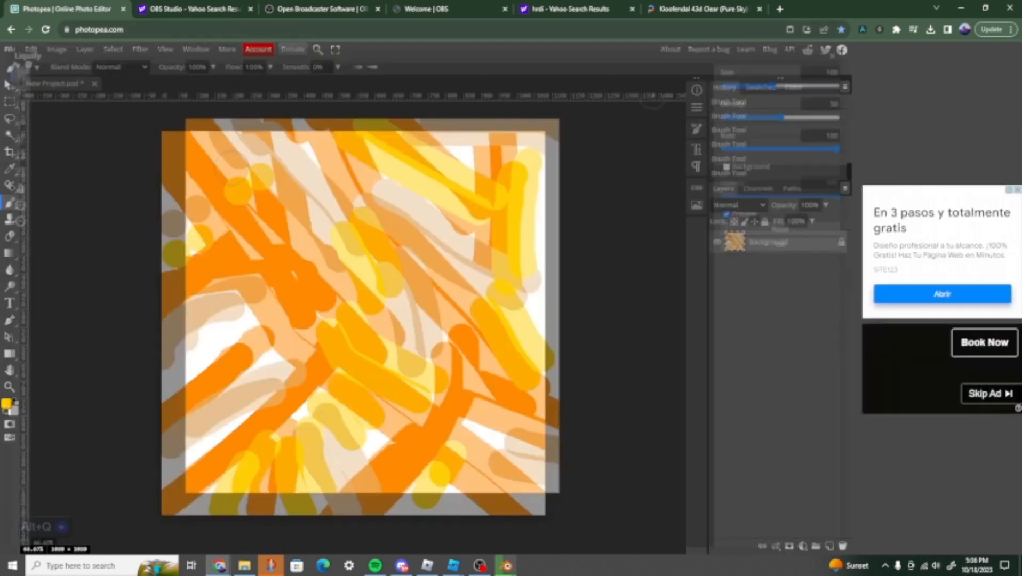
pyautogui.moveTo(161, 118)
pyautogui.mouseDown()
pyautogui.moveTo(648, 211)
pyautogui.moveTo(271, 304)
pyautogui.moveTo(321, 103)
pyautogui.moveTo(272, 331)
pyautogui.mouseUp()
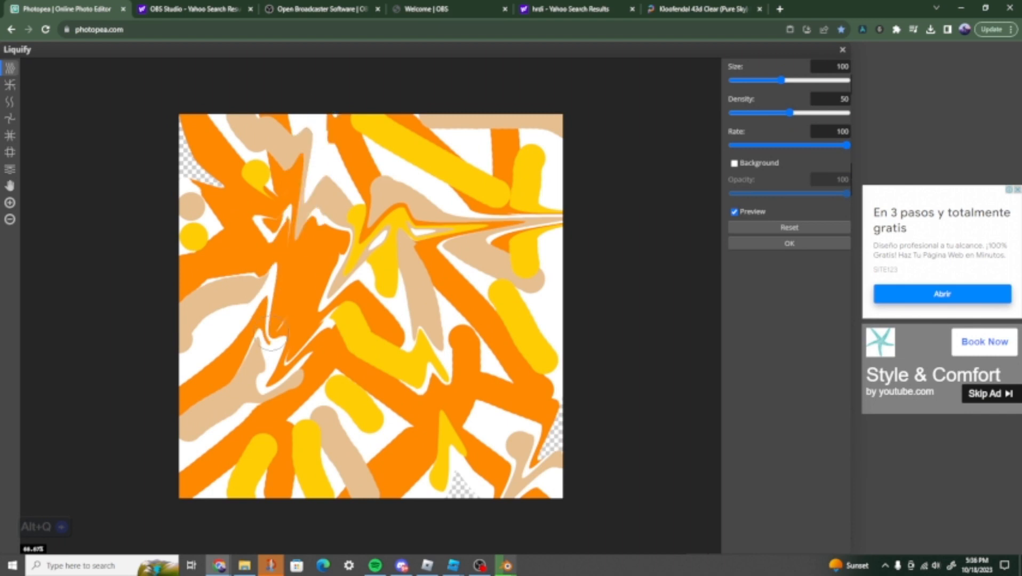
pyautogui.moveTo(271, 333); pyautogui.dragTo(336, 418)
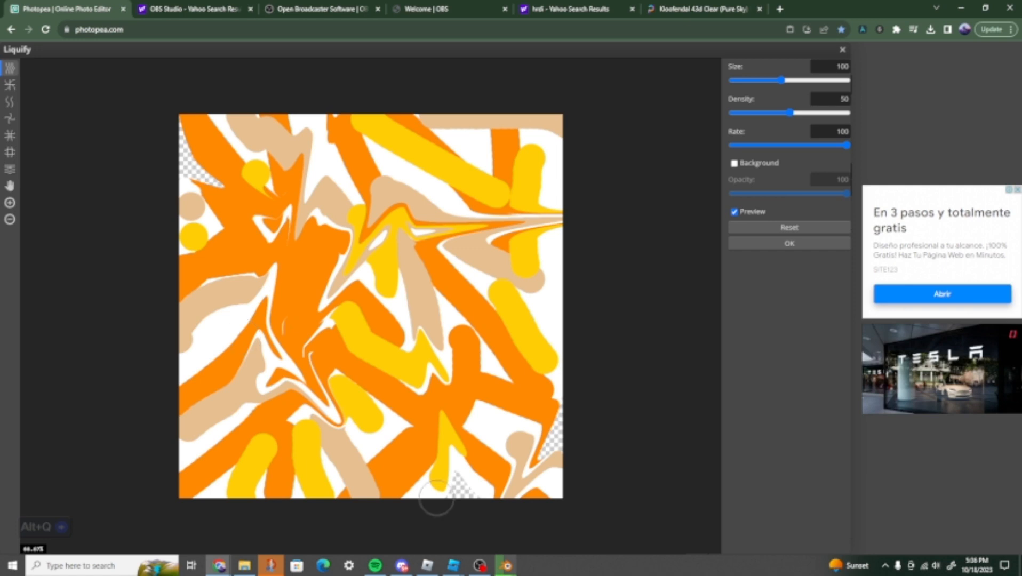
pyautogui.moveTo(454, 479)
pyautogui.mouseDown()
pyautogui.moveTo(474, 434)
pyautogui.moveTo(373, 469)
pyautogui.moveTo(493, 368)
pyautogui.moveTo(434, 347)
pyautogui.moveTo(448, 192)
pyautogui.moveTo(429, 368)
pyautogui.mouseUp()
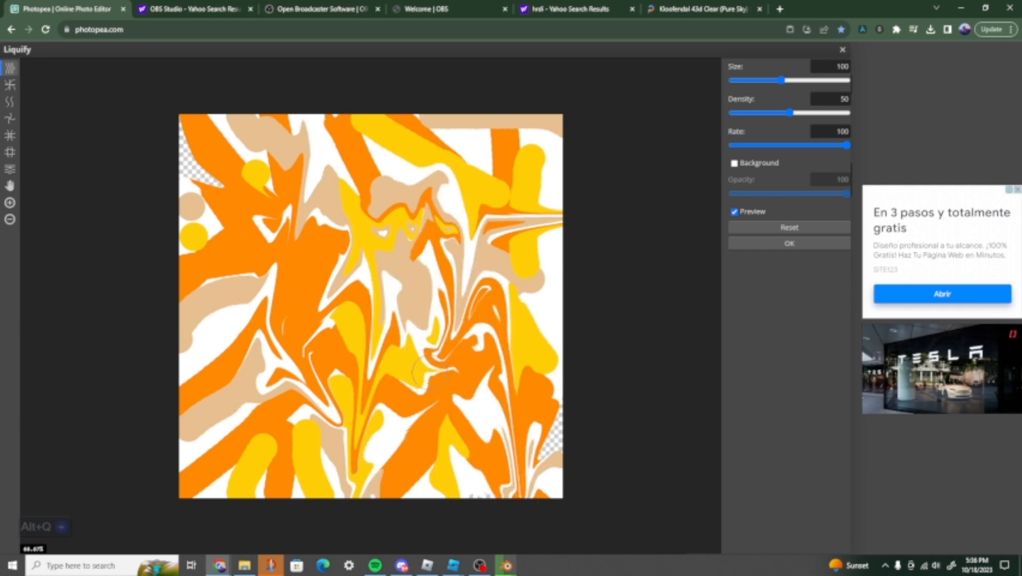
pyautogui.moveTo(203, 277)
pyautogui.mouseDown()
pyautogui.moveTo(230, 176)
pyautogui.moveTo(288, 155)
pyautogui.moveTo(346, 214)
pyautogui.moveTo(155, 406)
pyautogui.mouseUp()
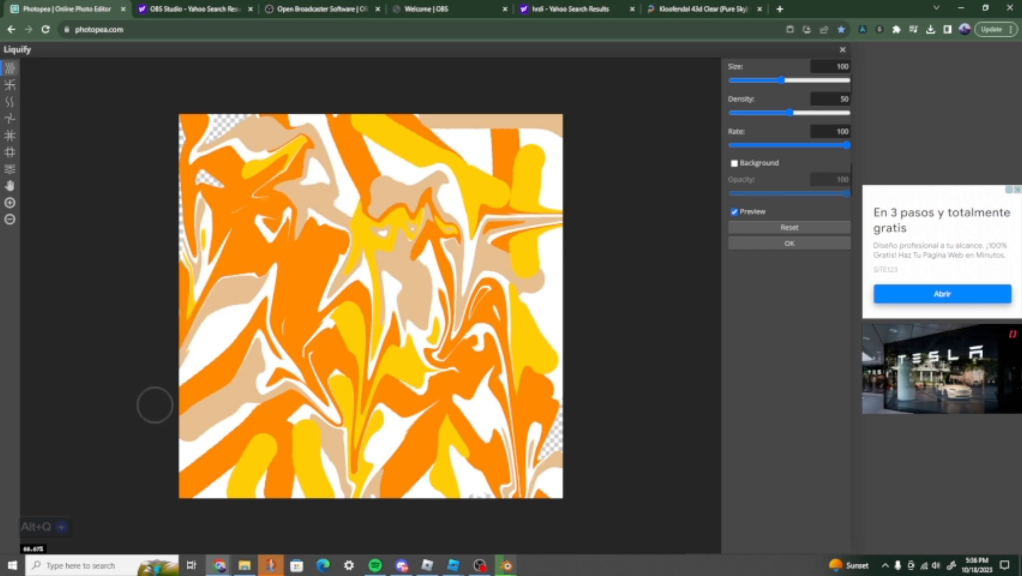
pyautogui.moveTo(202, 235); pyautogui.dragTo(202, 333)
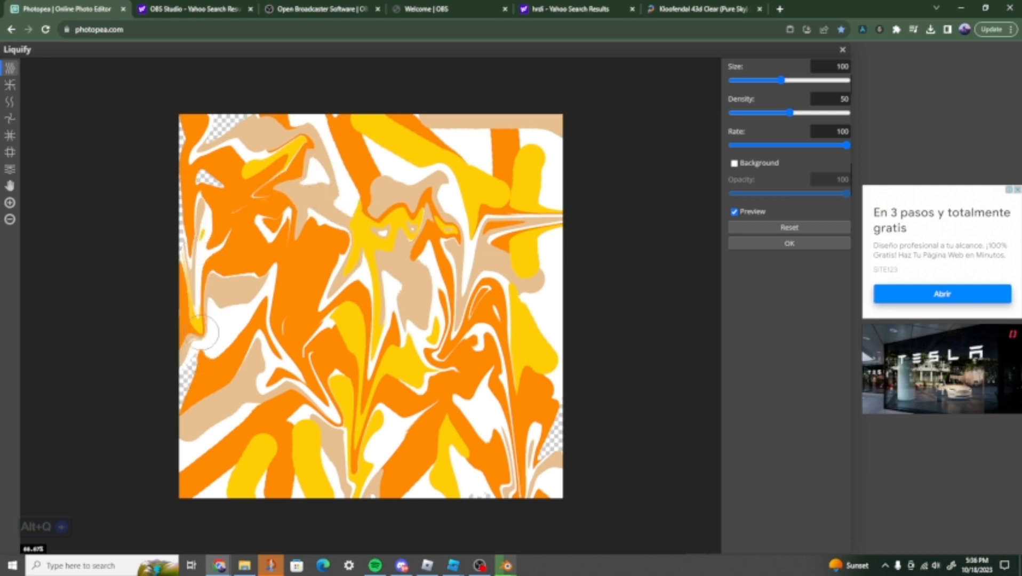
pyautogui.moveTo(137, 348)
pyautogui.mouseDown()
pyautogui.moveTo(293, 230)
pyautogui.moveTo(578, 202)
pyautogui.moveTo(538, 314)
pyautogui.moveTo(464, 208)
pyautogui.moveTo(485, 244)
pyautogui.moveTo(486, 87)
pyautogui.moveTo(558, 448)
pyautogui.moveTo(310, 395)
pyautogui.moveTo(208, 224)
pyautogui.moveTo(200, 66)
pyautogui.mouseUp()
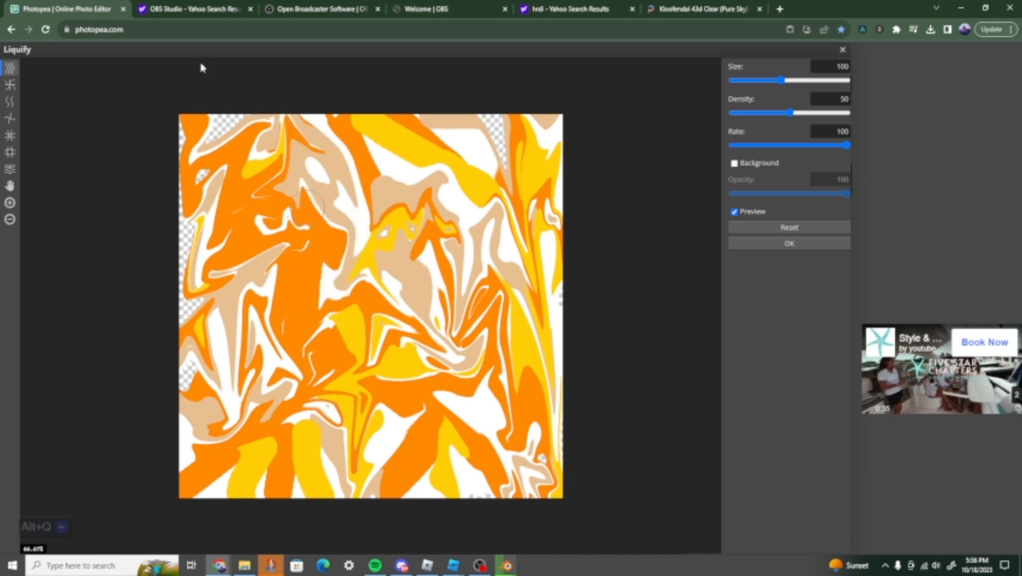
# - Push the surrounding colours over the transparent gaps along the canvas edges, and apply the Liquify filter
pyautogui.moveTo(115, 124)
pyautogui.mouseDown()
pyautogui.moveTo(235, 138)
pyautogui.moveTo(245, 171)
pyautogui.moveTo(299, 176)
pyautogui.mouseUp()
pyautogui.moveTo(233, 92)
pyautogui.mouseDown()
pyautogui.moveTo(261, 155)
pyautogui.moveTo(434, 171)
pyautogui.moveTo(578, 74)
pyautogui.mouseUp()
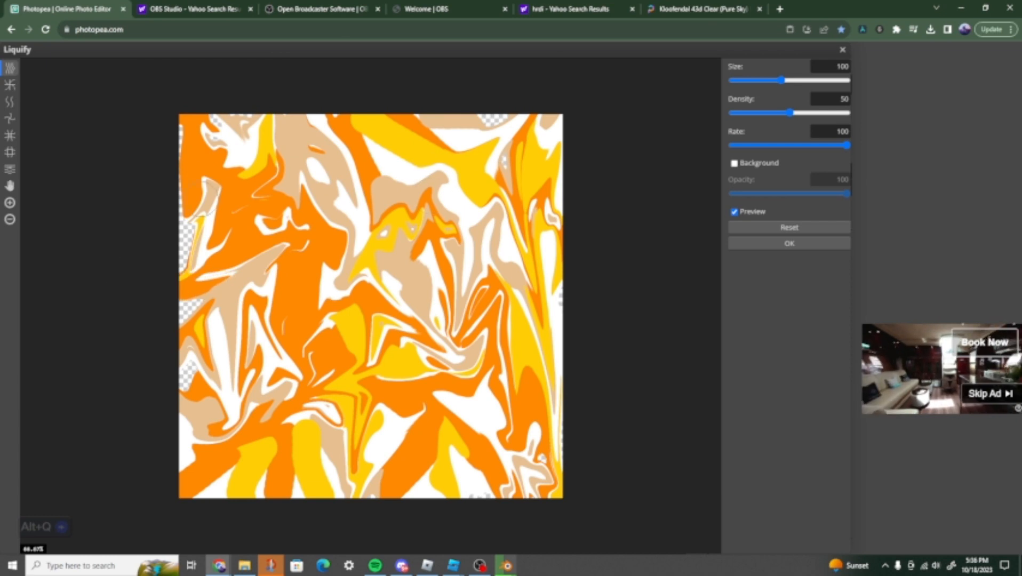
pyautogui.moveTo(205, 280)
pyautogui.mouseDown()
pyautogui.moveTo(158, 374)
pyautogui.moveTo(227, 139)
pyautogui.mouseUp()
pyautogui.moveTo(207, 353); pyautogui.dragTo(207, 346)
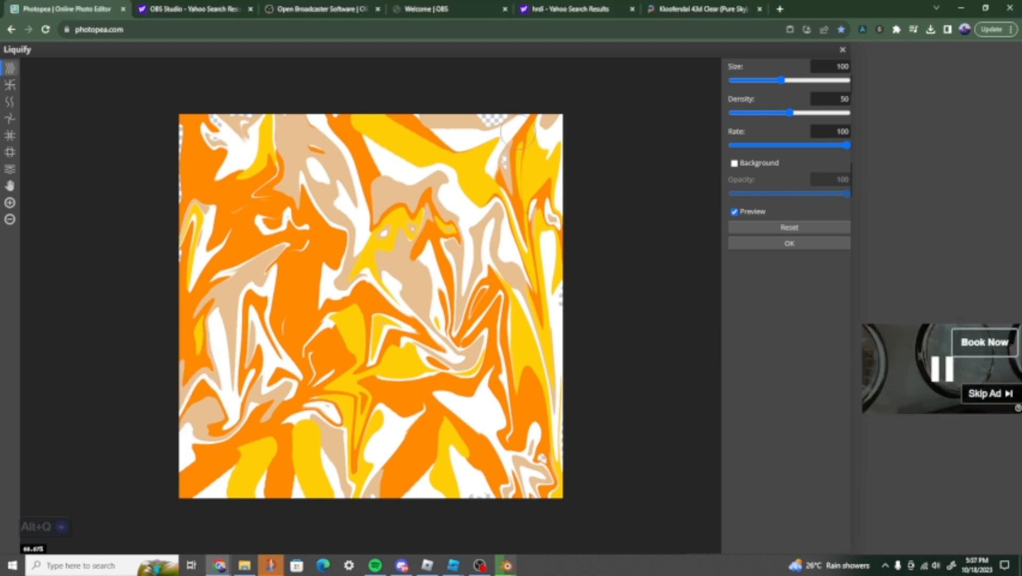
pyautogui.moveTo(518, 132); pyautogui.dragTo(502, 108)
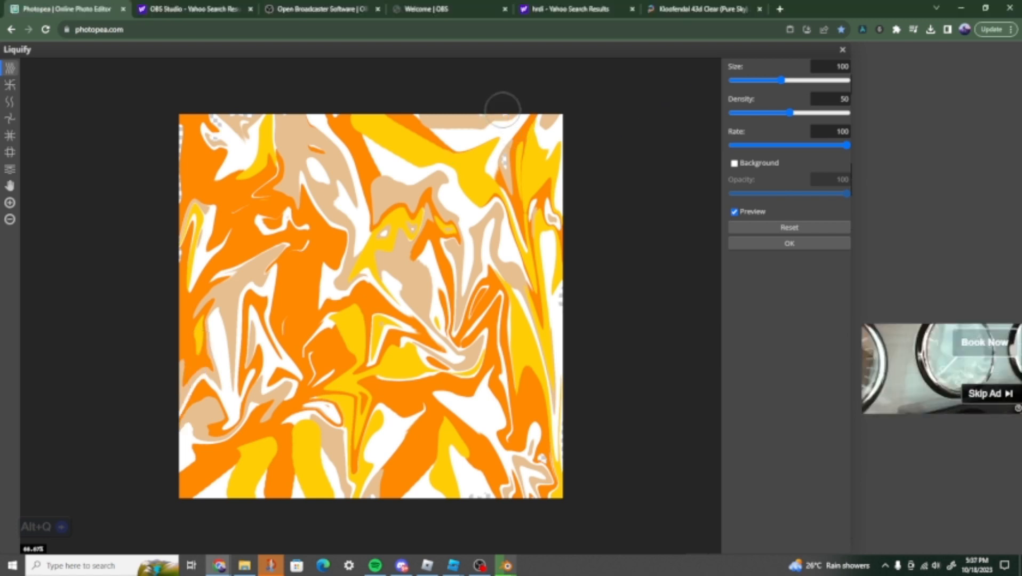
pyautogui.click(790, 244)
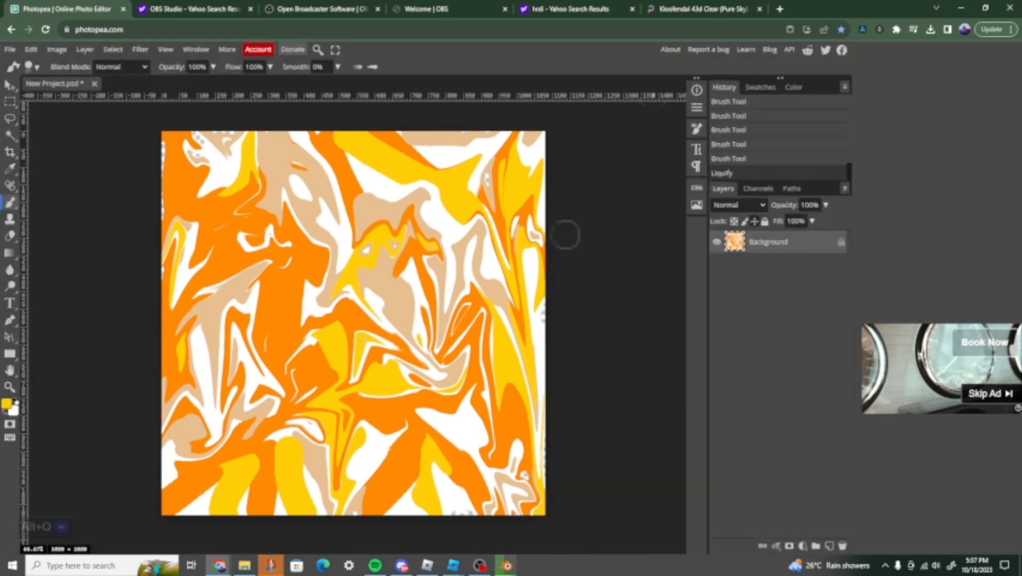
# - Check the avatar render in Blender, return to the Photopea project and place untitled8 from Downloads above the Background layer
pyautogui.moveTo(495, 570)
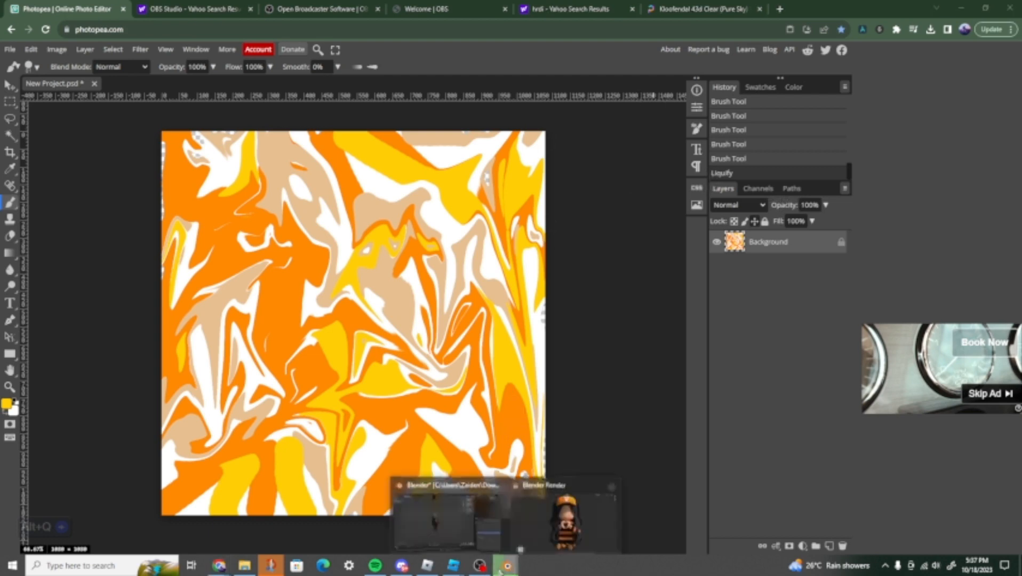
pyautogui.click(539, 536)
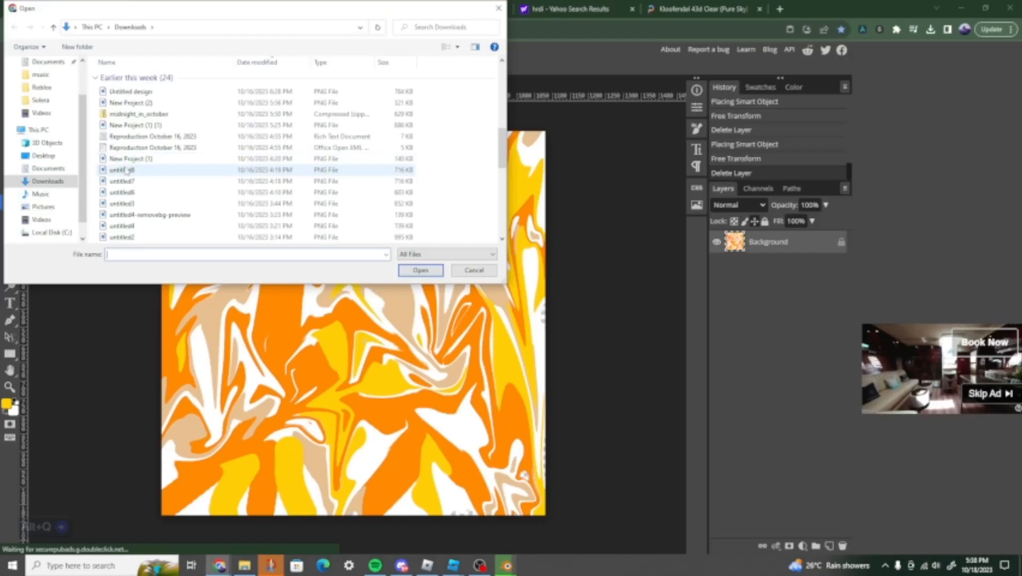
pyautogui.doubleClick(126, 172)
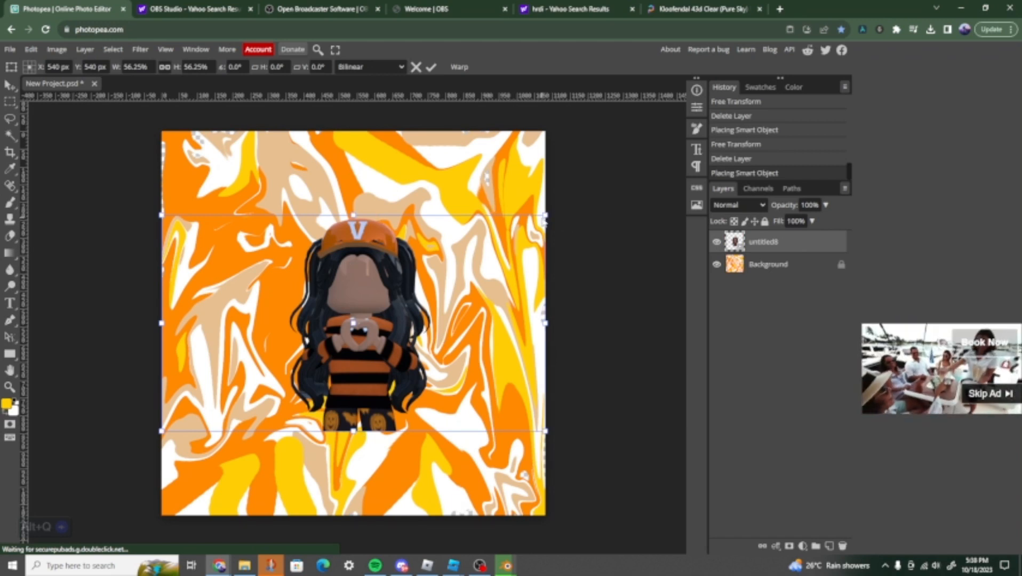
# - Enlarge the placed avatar to about 96% and move it to the horizontal middle of the canvas
pyautogui.moveTo(551, 213); pyautogui.dragTo(742, 104)
pyautogui.moveTo(519, 122); pyautogui.dragTo(431, 177)
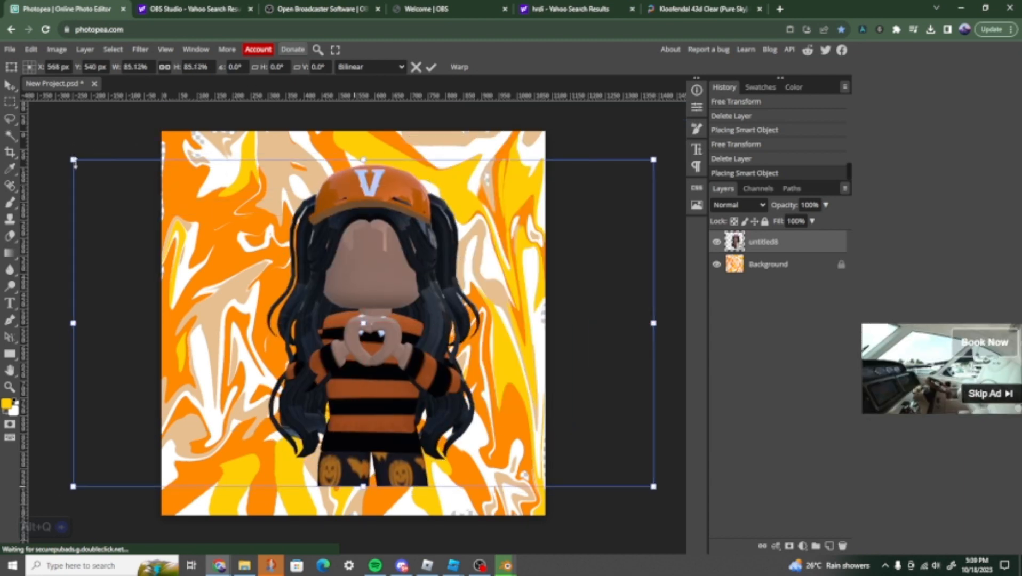
pyautogui.moveTo(69, 157); pyautogui.dragTo(2, 115)
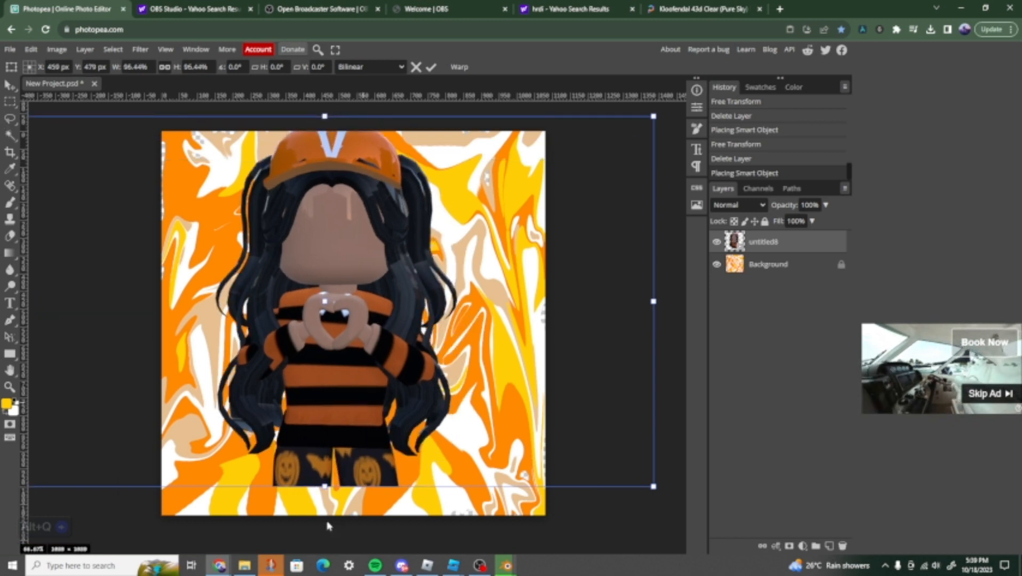
pyautogui.moveTo(335, 307); pyautogui.dragTo(377, 300)
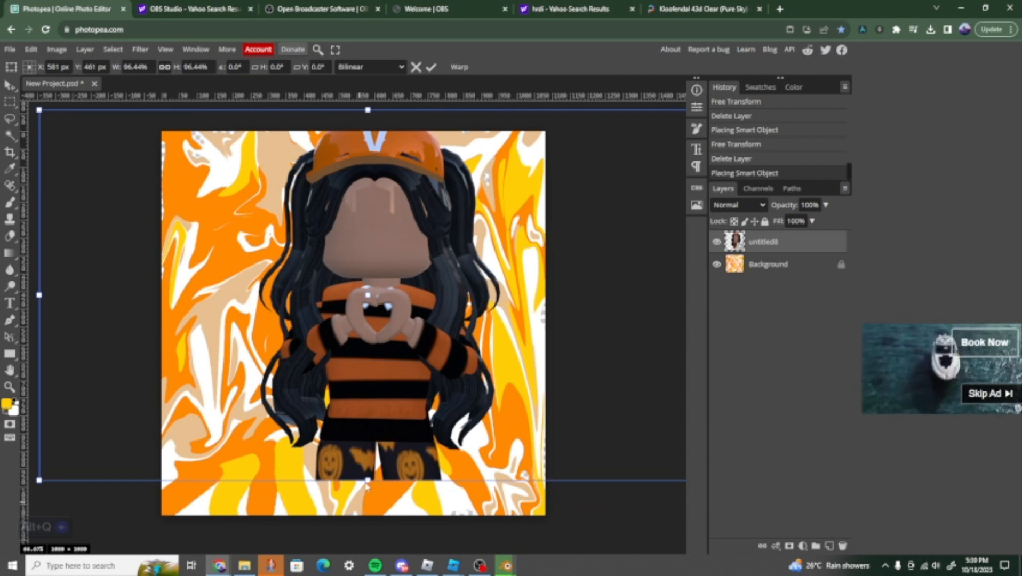
# - Tilt the avatar to about -12.8°, enlarge it to about 125%, and reposition it so the orange cap sits near the canvas's upper edge
pyautogui.moveTo(367, 485); pyautogui.dragTo(427, 506)
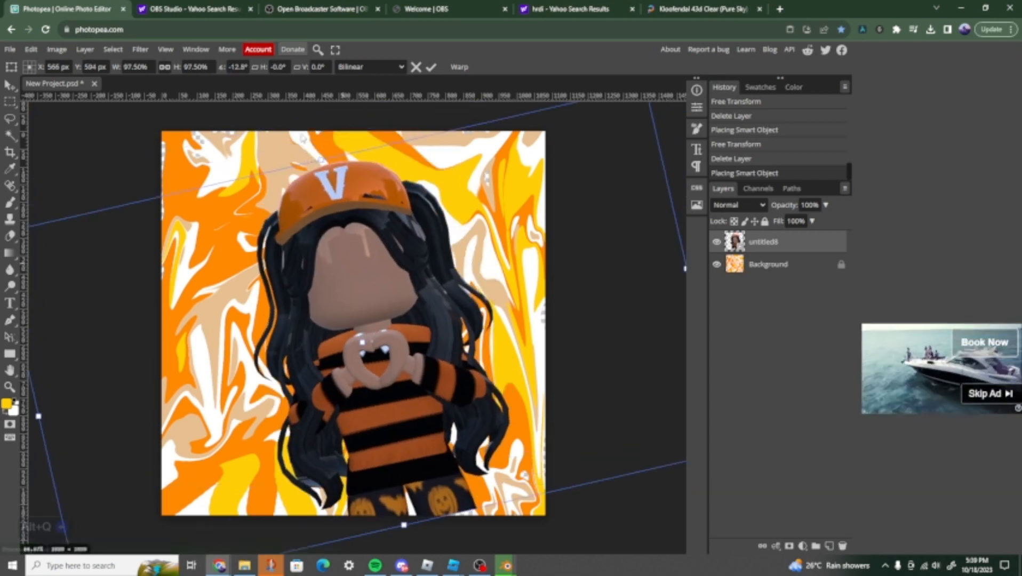
pyautogui.moveTo(321, 160); pyautogui.dragTo(295, 1)
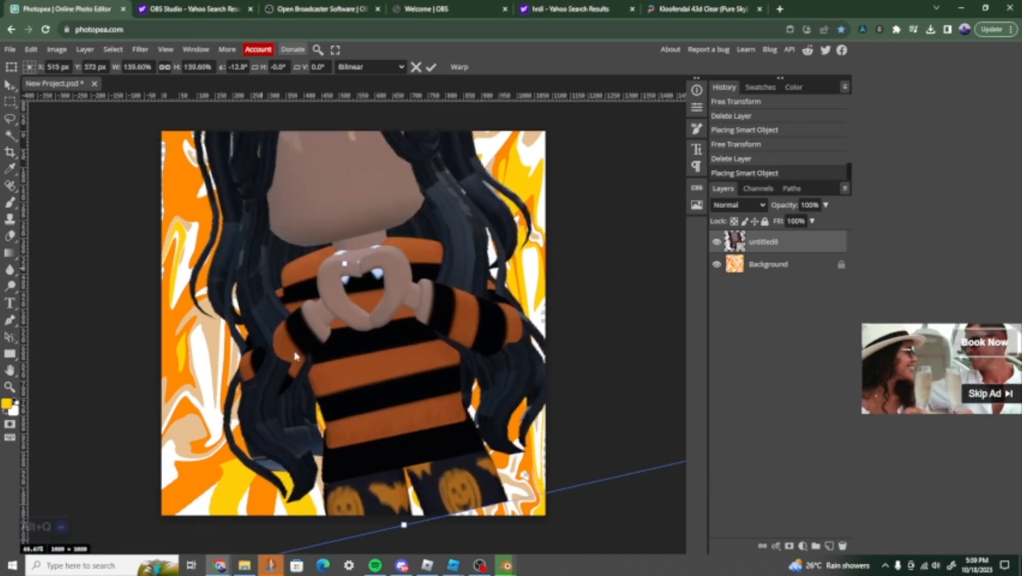
pyautogui.moveTo(295, 357); pyautogui.dragTo(327, 325)
pyautogui.moveTo(352, 279); pyautogui.dragTo(335, 298)
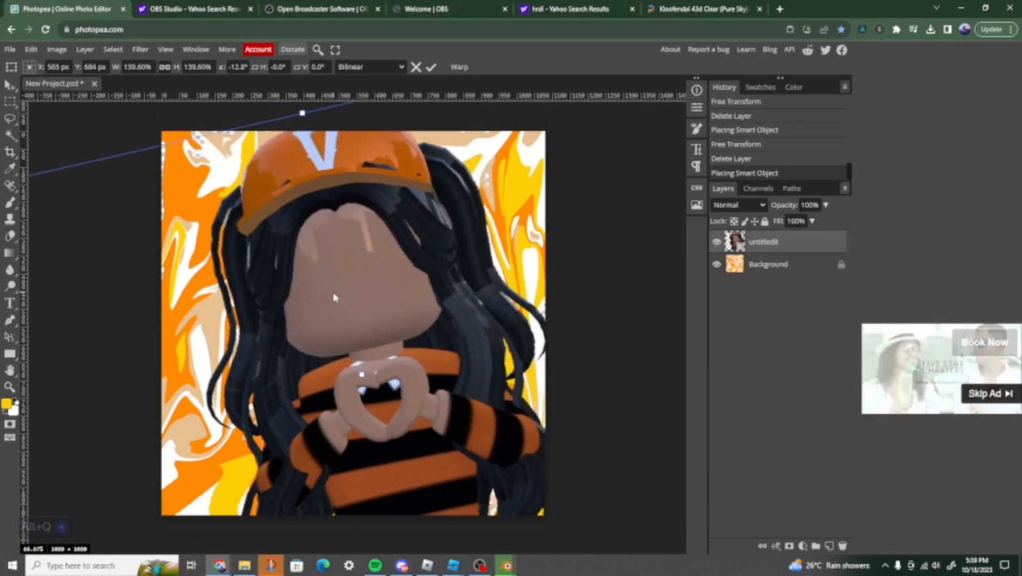
pyautogui.moveTo(331, 335); pyautogui.dragTo(333, 330)
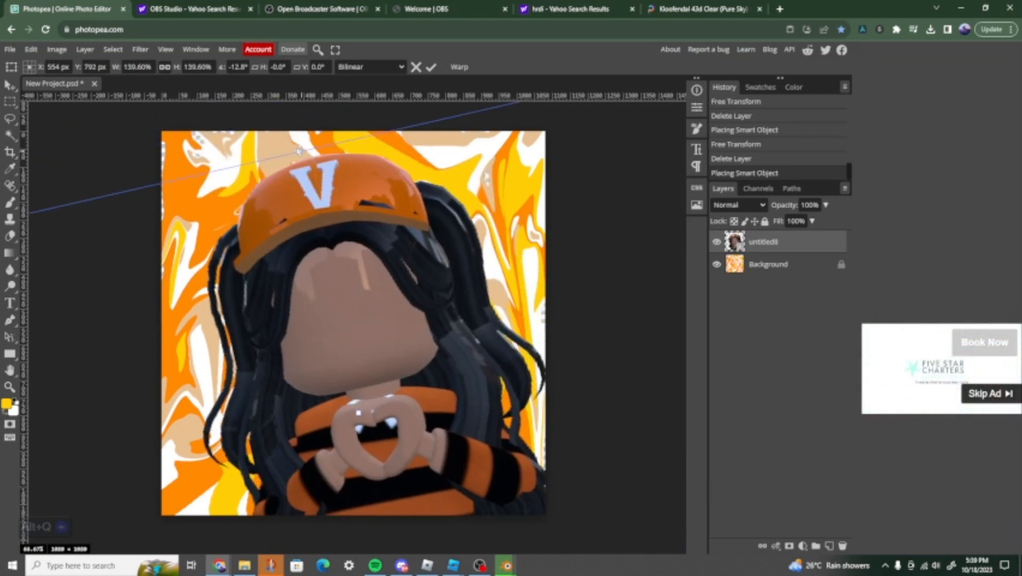
pyautogui.moveTo(300, 151); pyautogui.dragTo(310, 202)
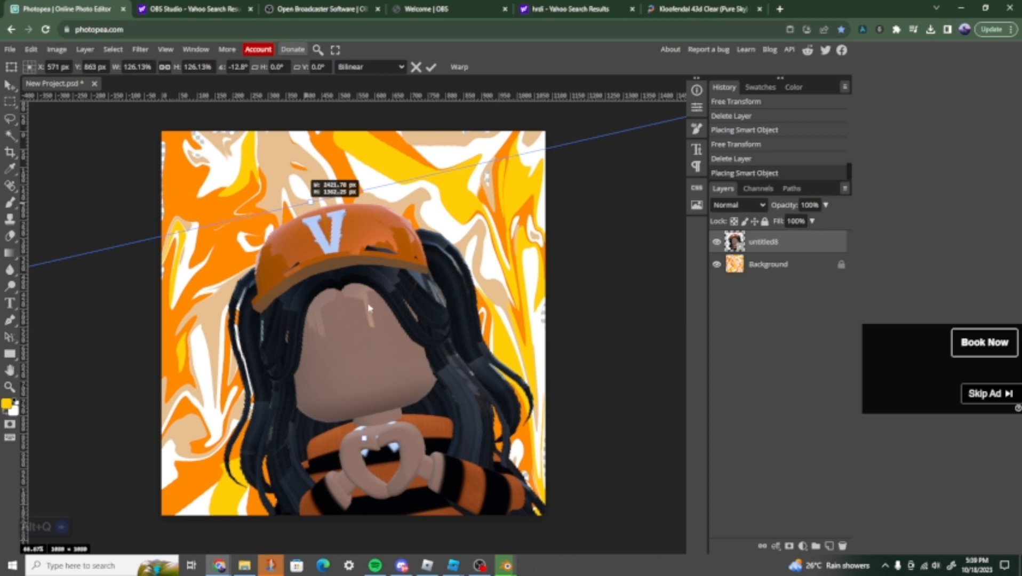
pyautogui.moveTo(311, 201); pyautogui.dragTo(313, 205)
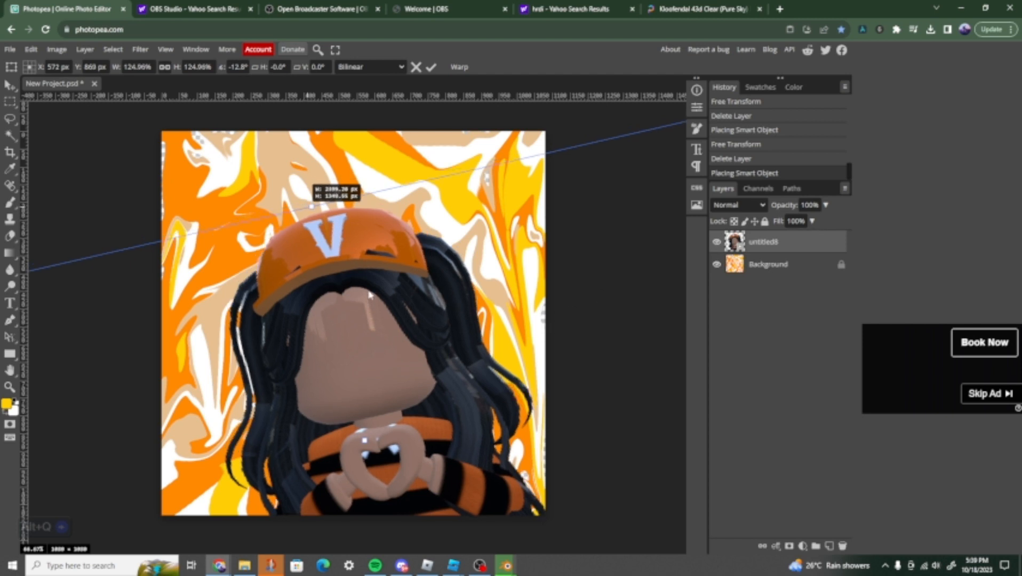
pyautogui.moveTo(303, 296); pyautogui.dragTo(303, 236)
pyautogui.press('Return')
pyautogui.press('b')
pyautogui.click(350, 304)
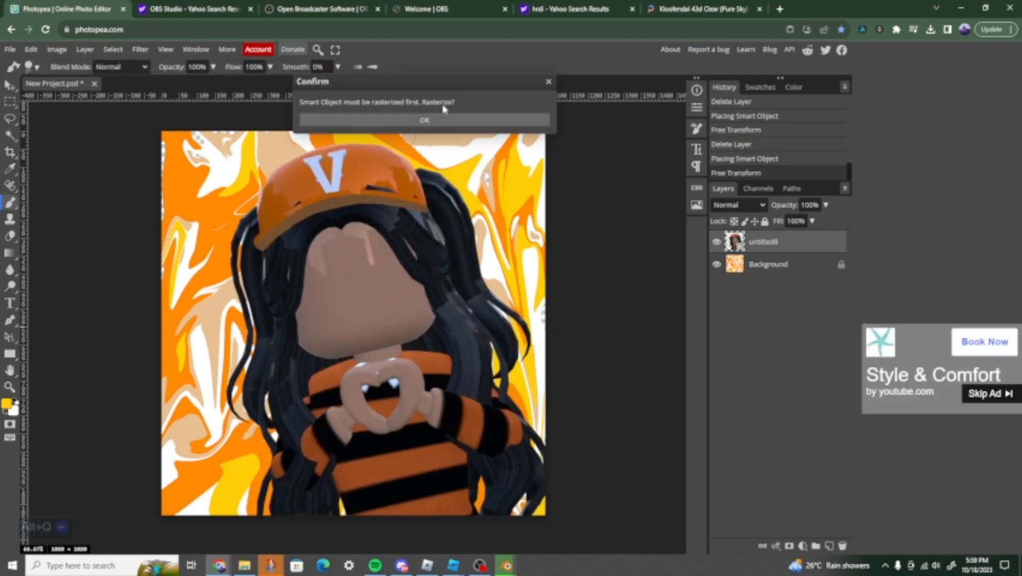
pyautogui.click(546, 83)
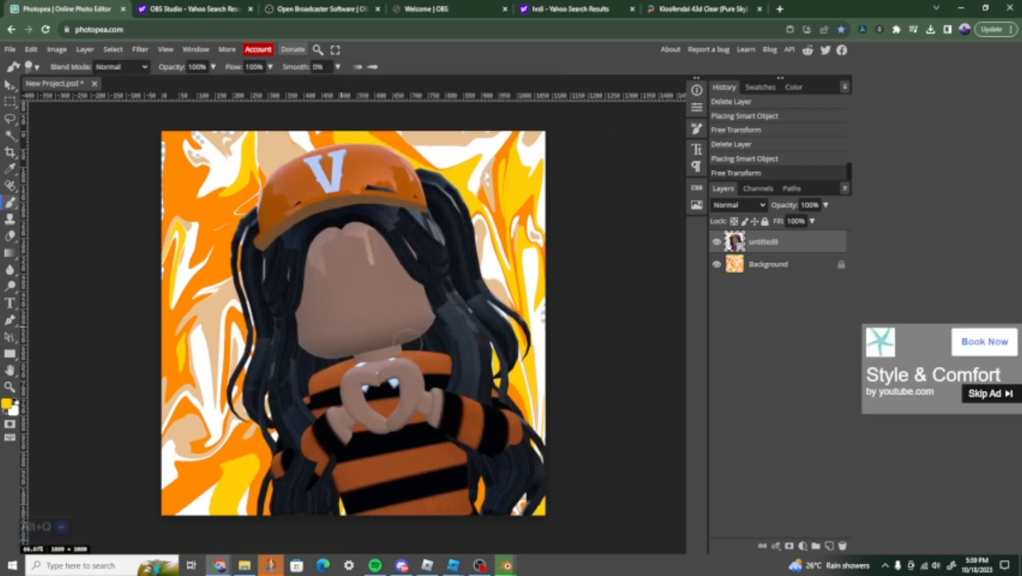
pyautogui.click(398, 335)
pyautogui.click(550, 83)
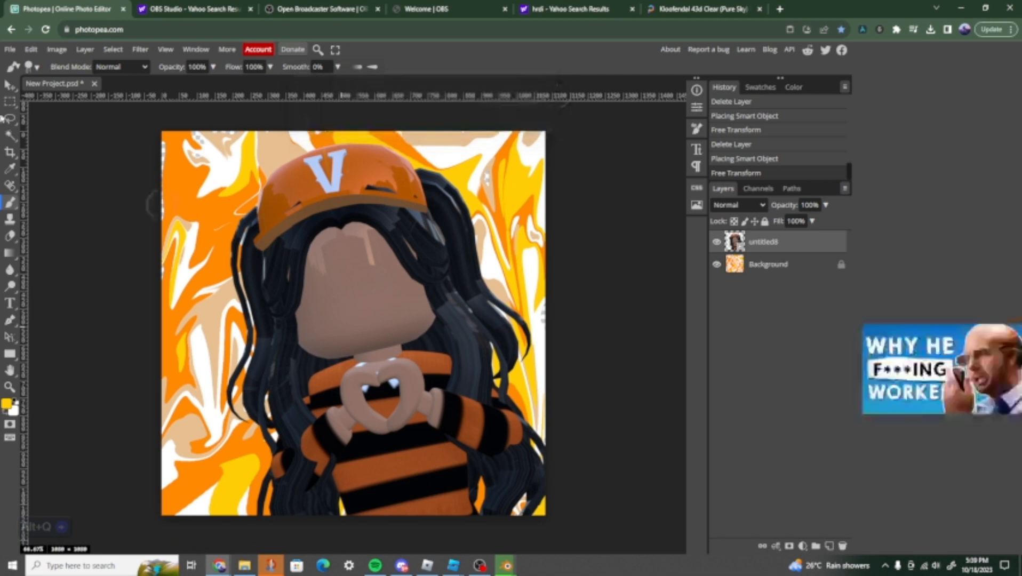
# - Shift the avatar slightly left and apply Stroke, Inner Glow and Outer Glow effects to the untitled8 layer
pyautogui.click(10, 84)
pyautogui.moveTo(376, 381); pyautogui.dragTo(347, 377)
pyautogui.rightClick(758, 237)
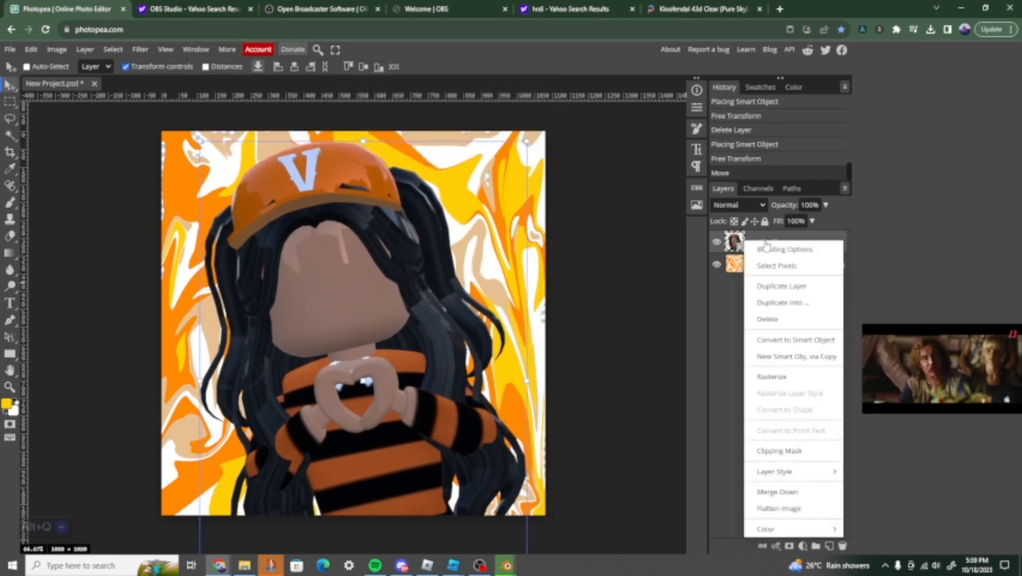
pyautogui.click(776, 246)
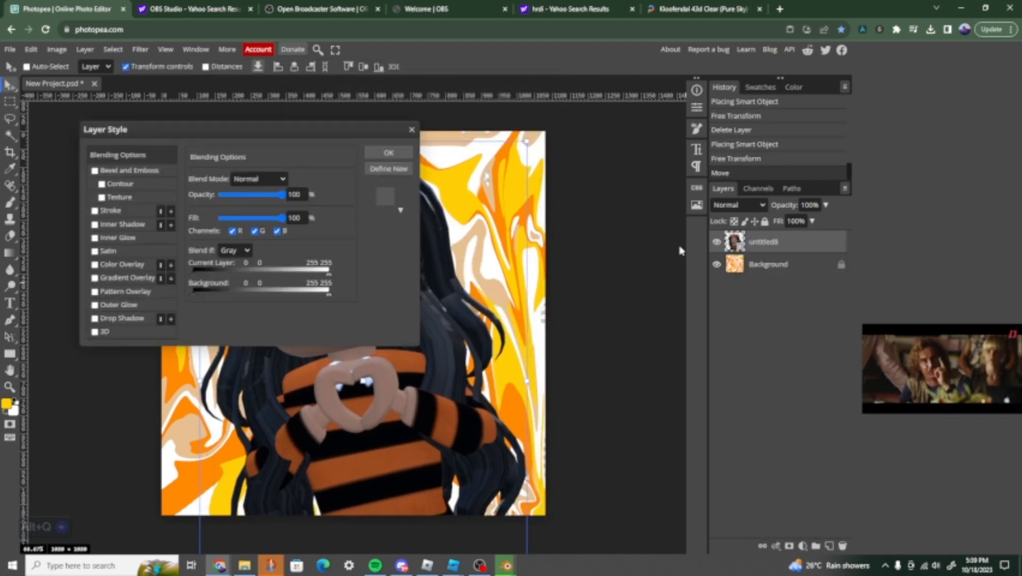
pyautogui.click(95, 211)
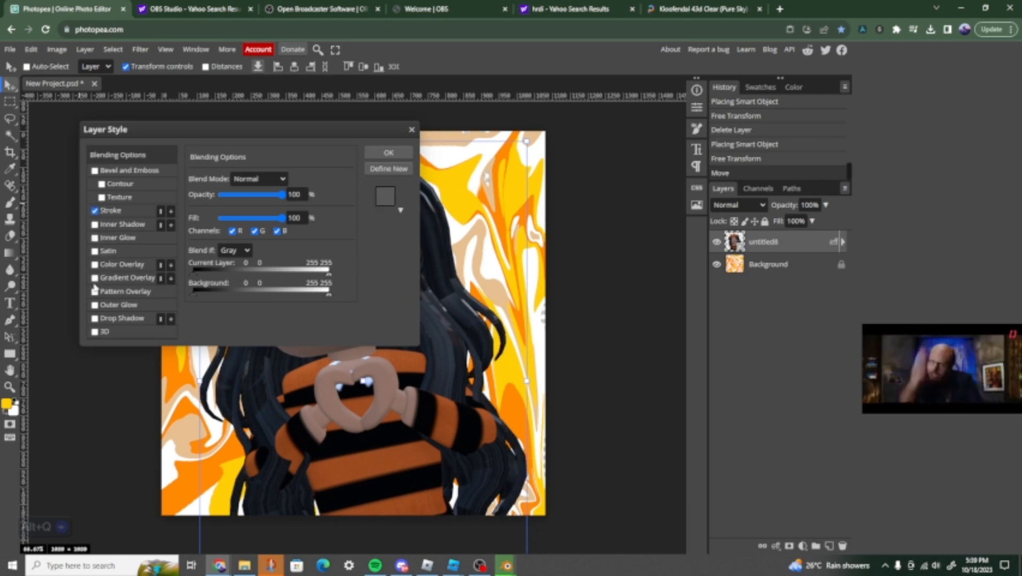
pyautogui.click(95, 238)
pyautogui.click(95, 304)
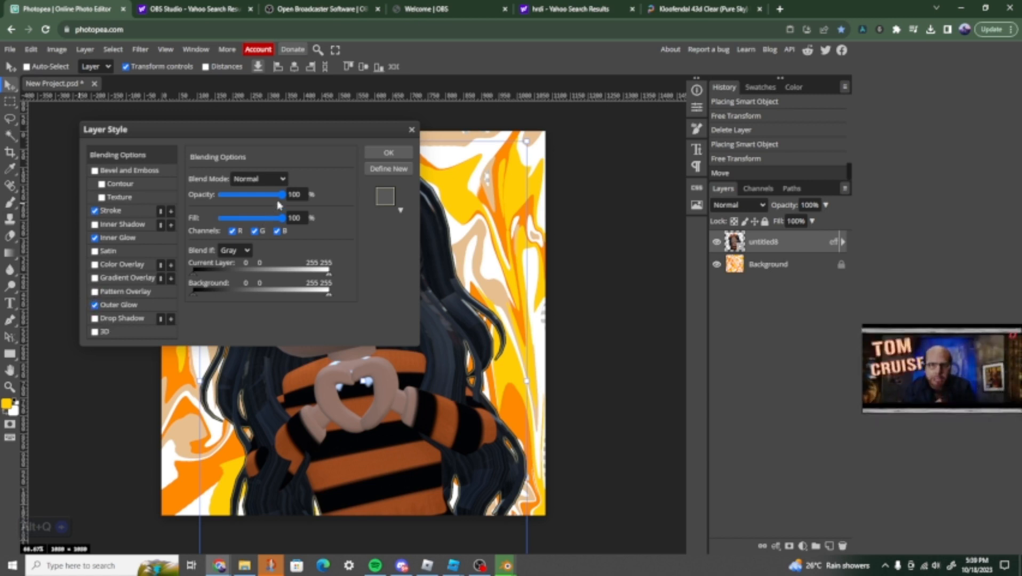
pyautogui.click(382, 154)
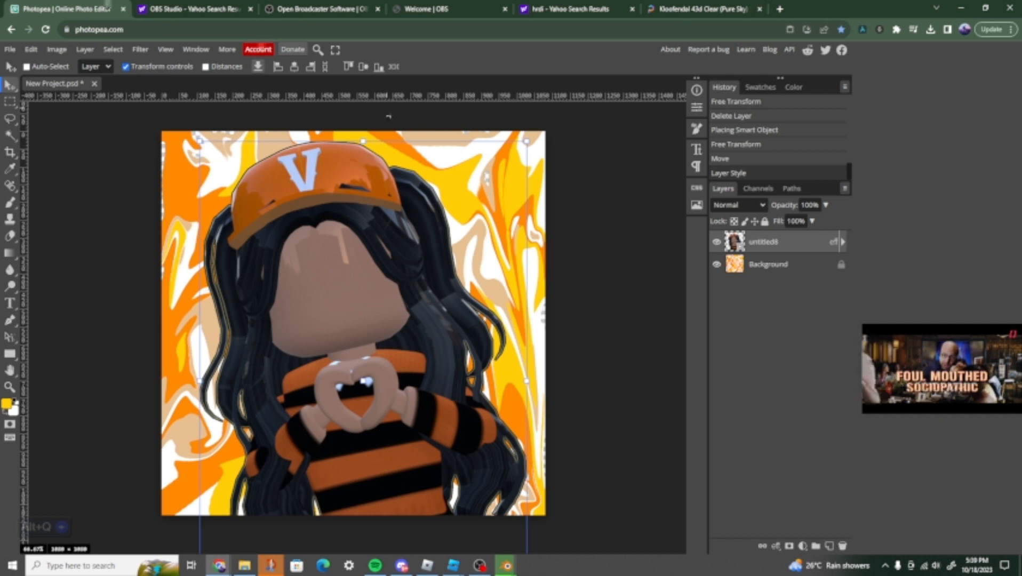
pyautogui.click(11, 50)
pyautogui.click(37, 104)
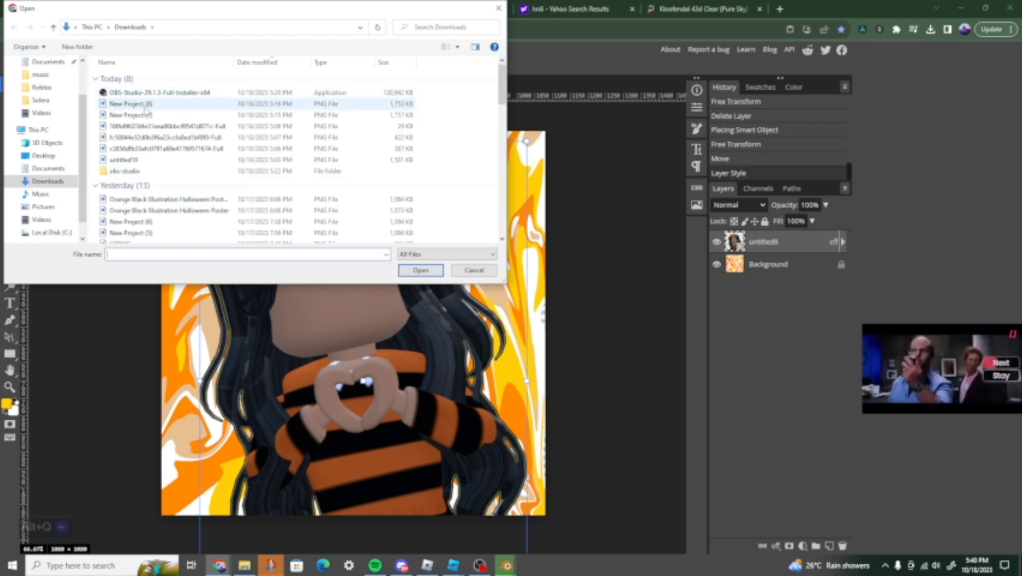
pyautogui.doubleClick(132, 104)
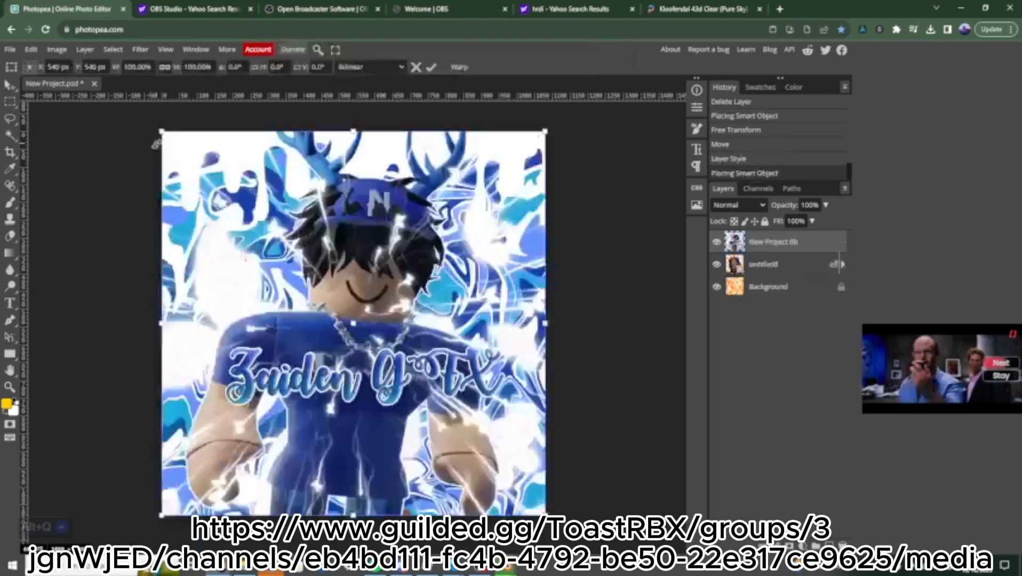
pyautogui.press('Return')
pyautogui.press('Delete')
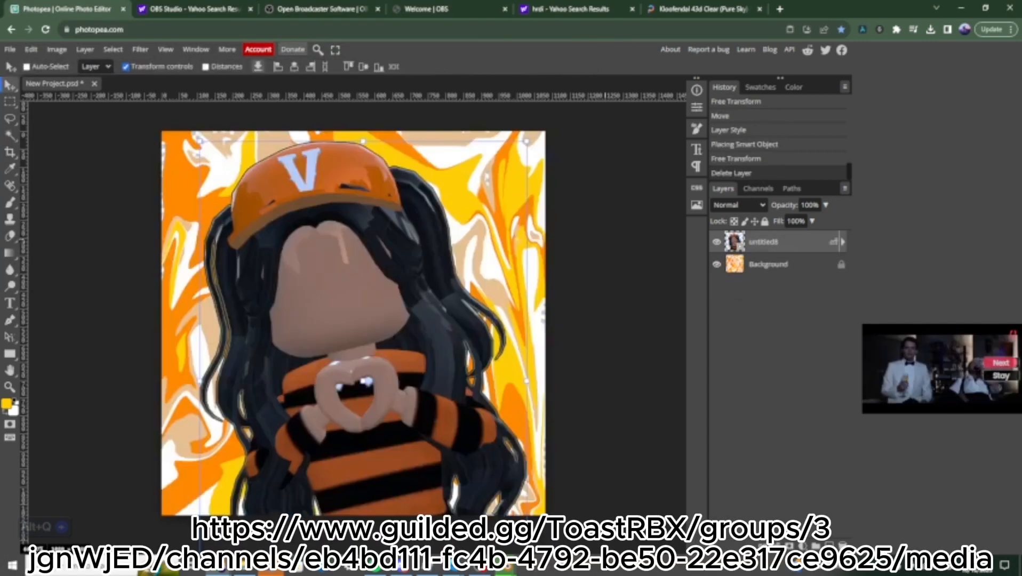
# - Place the white drip PNG from Downloads above the avatar and move it up to the canvas's upper edge
pyautogui.click(11, 50)
pyautogui.click(29, 100)
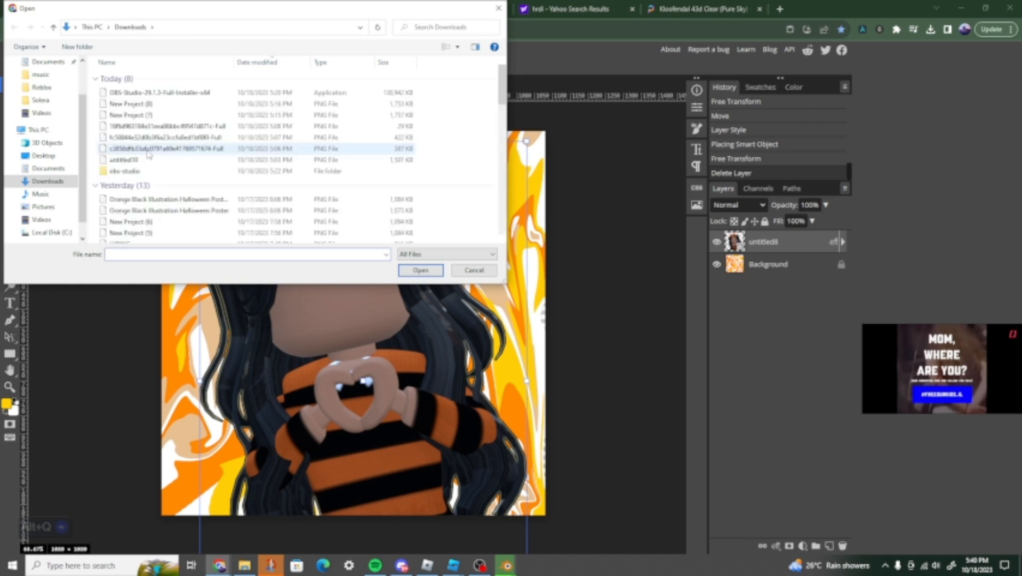
pyautogui.doubleClick(128, 128)
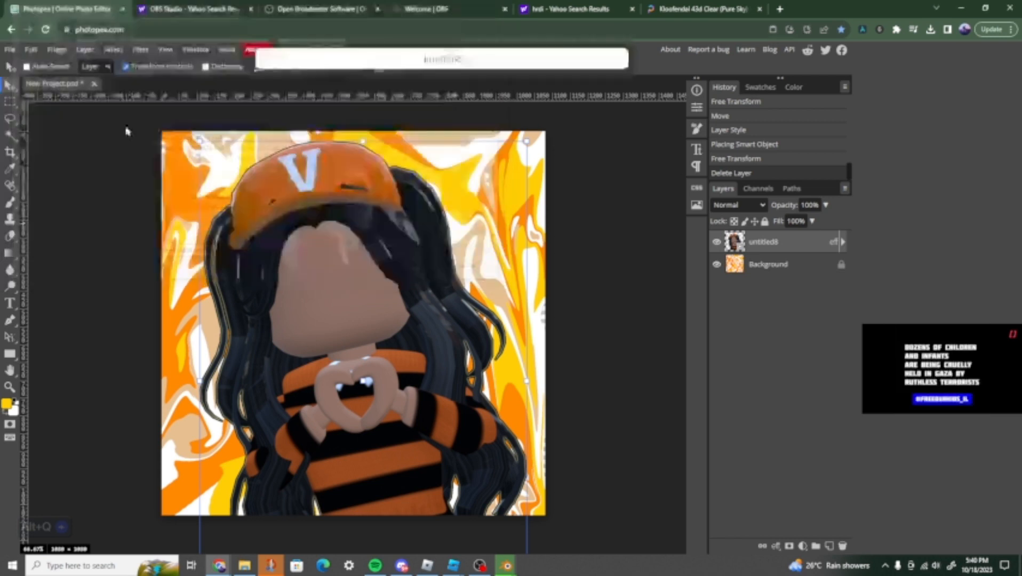
pyautogui.moveTo(344, 247); pyautogui.dragTo(347, 168)
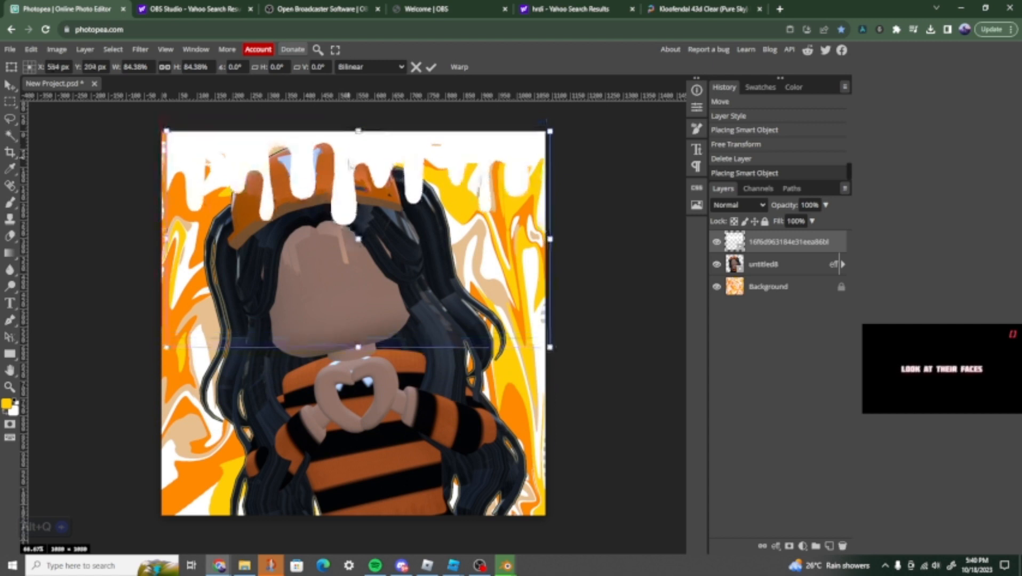
# - Place the white butterfly and lightning PNGs together with untitled10 from Downloads, and delete the untitled10 layer
pyautogui.click(10, 49)
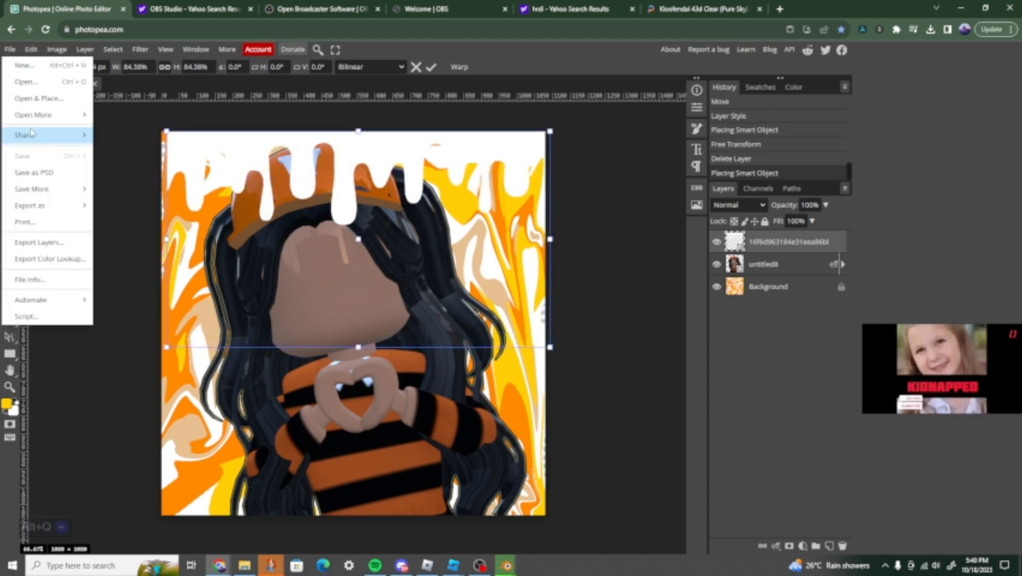
pyautogui.click(43, 98)
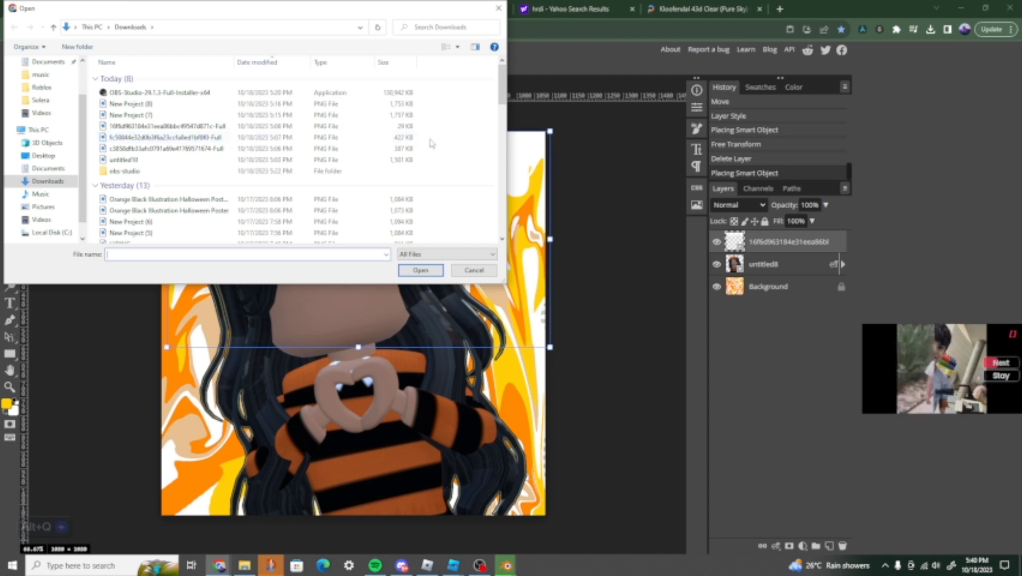
pyautogui.moveTo(425, 141); pyautogui.dragTo(362, 134)
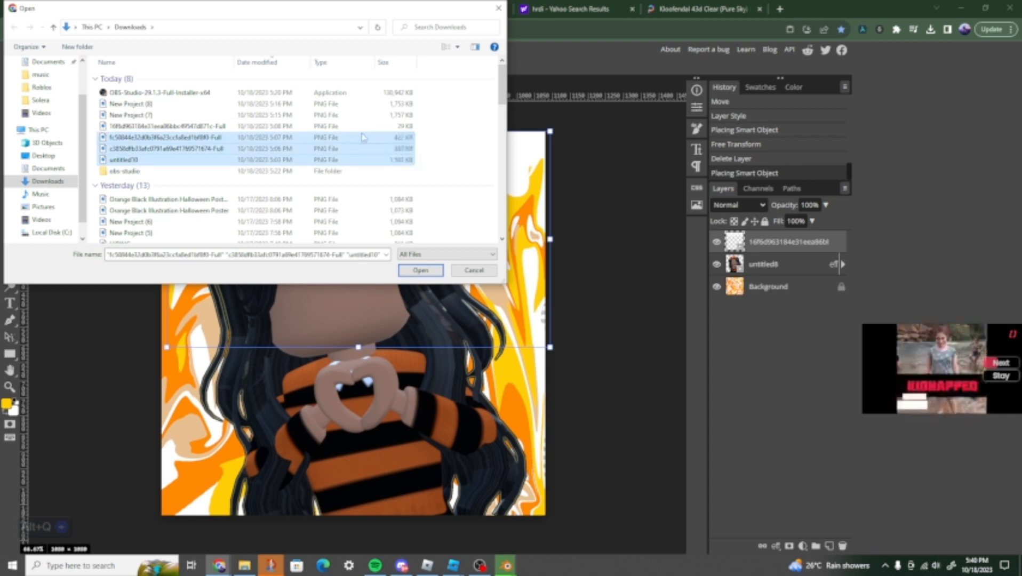
pyautogui.click(420, 270)
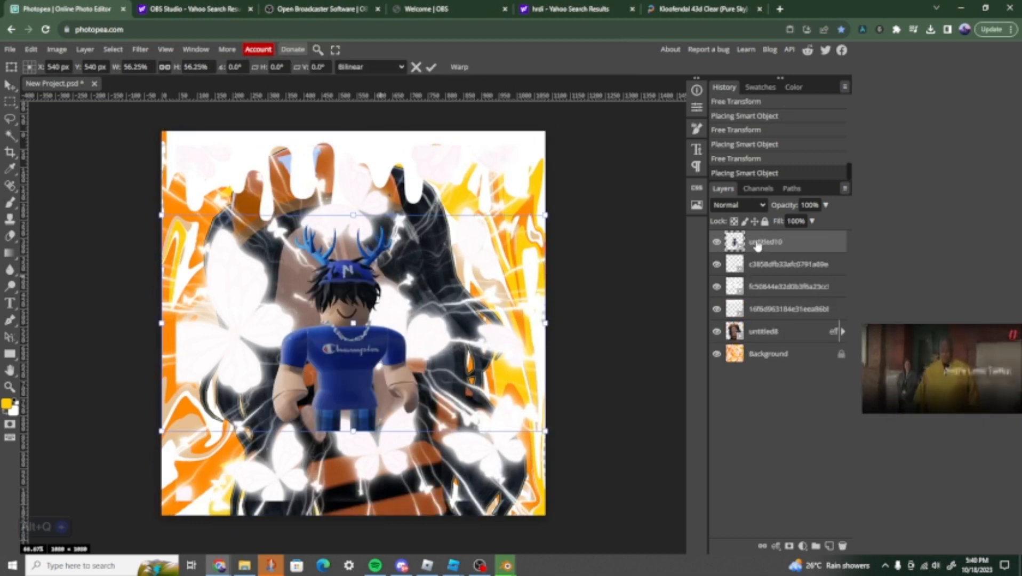
pyautogui.press('Return')
pyautogui.press('Delete')
# - Reorder the layers so the drip sits directly beneath untitled8 and the lightning sits between the drip and Background
pyautogui.moveTo(757, 244); pyautogui.dragTo(771, 331)
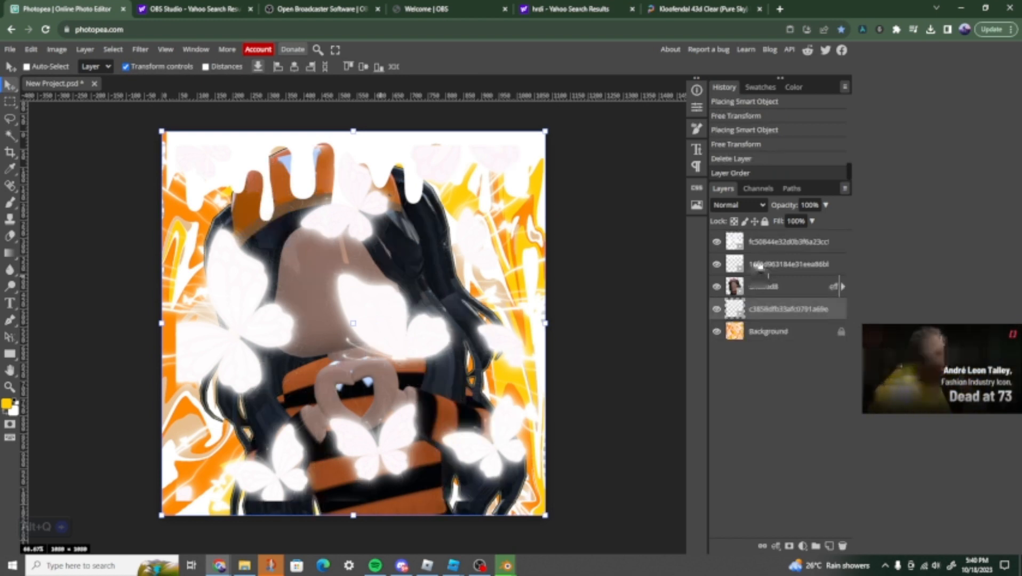
pyautogui.moveTo(760, 265); pyautogui.dragTo(767, 325)
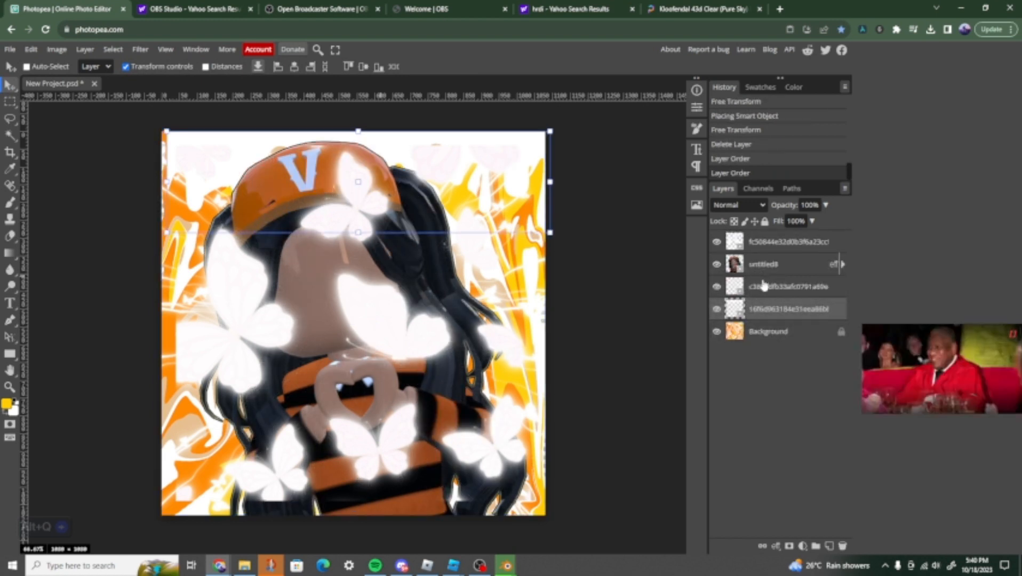
pyautogui.moveTo(764, 286); pyautogui.dragTo(768, 329)
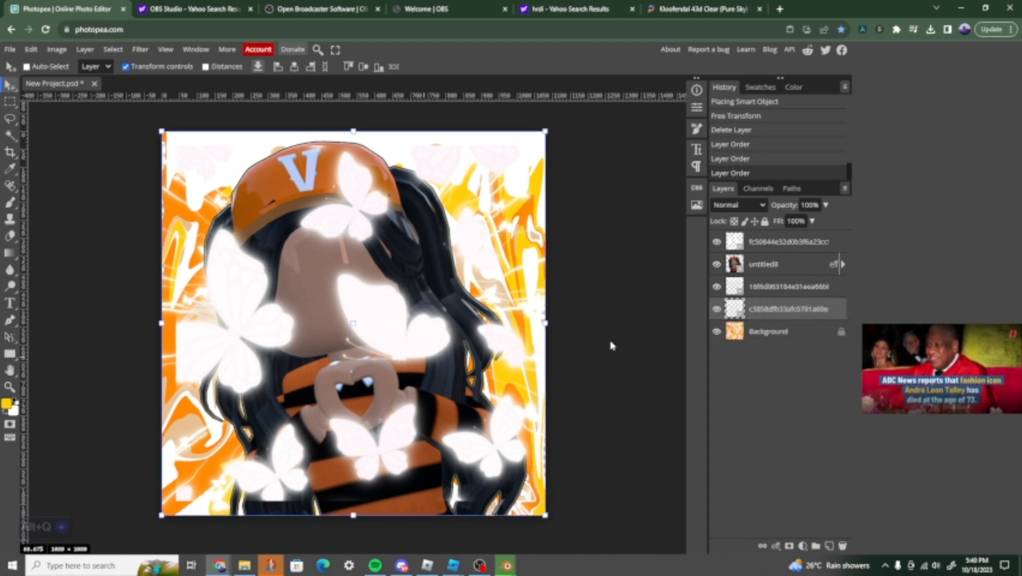
# - Enlarge the butterfly layer to 108% so it fills the canvas, and move it directly beneath untitled8
pyautogui.click(779, 285)
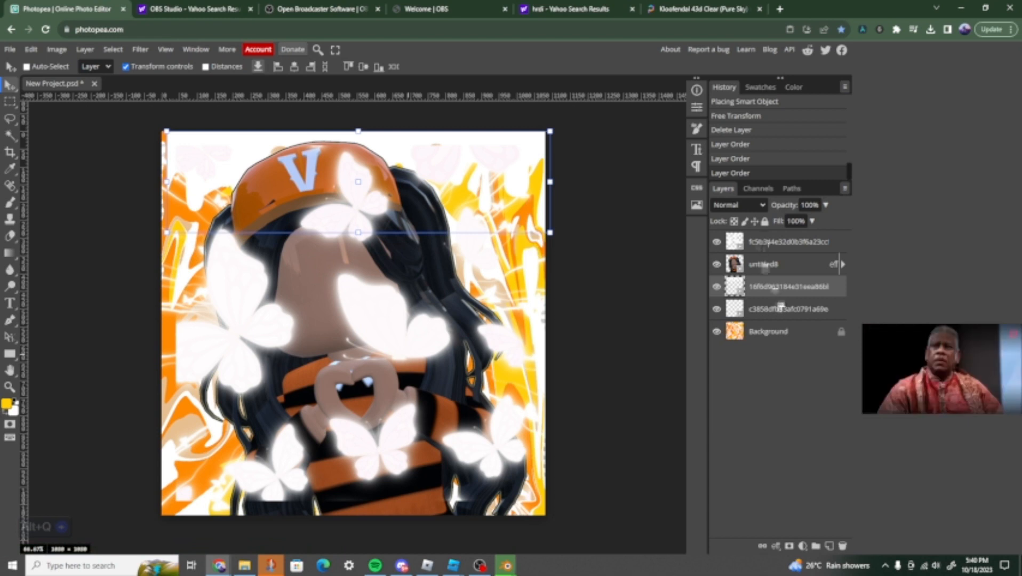
pyautogui.click(768, 243)
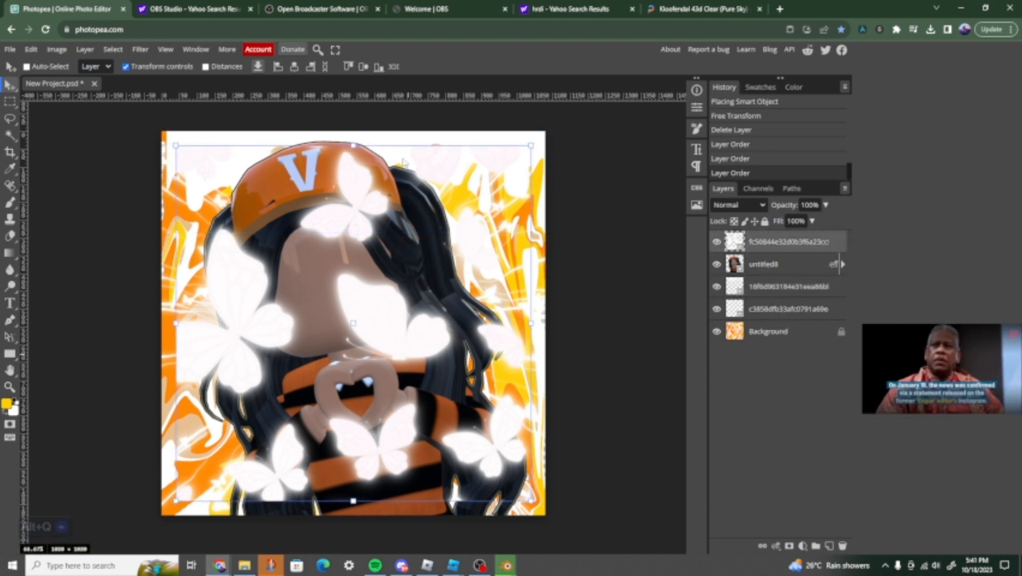
pyautogui.moveTo(353, 145); pyautogui.dragTo(353, 130)
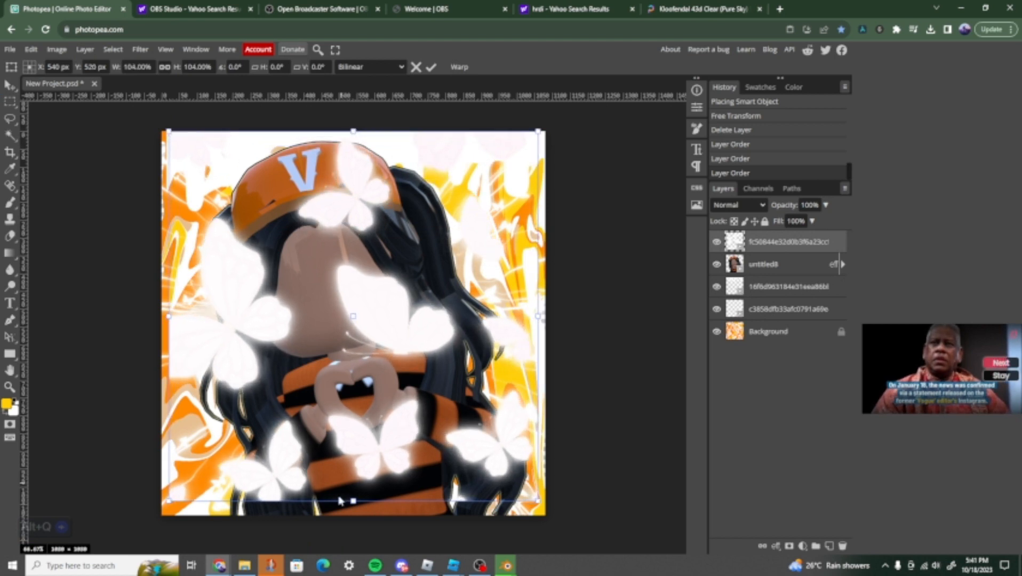
pyautogui.moveTo(352, 500); pyautogui.dragTo(353, 515)
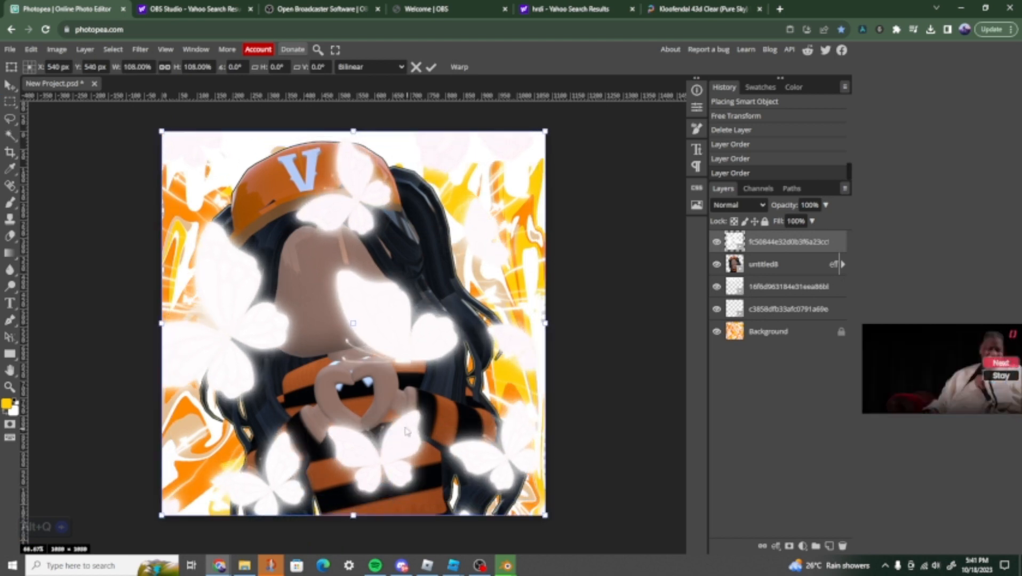
pyautogui.moveTo(760, 244); pyautogui.dragTo(772, 287)
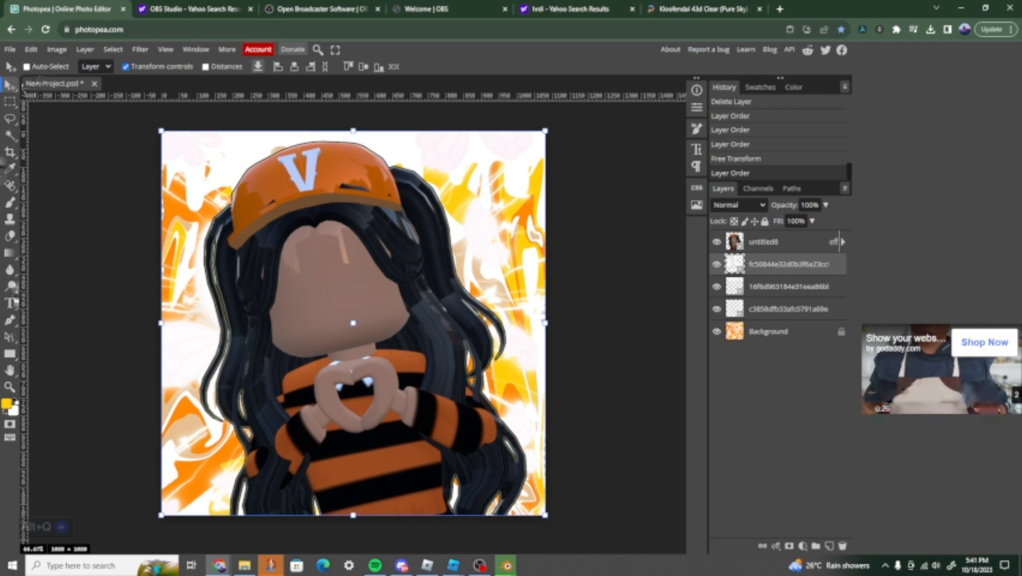
# - Load the midnight_in_october font archive from the Downloads folder
pyautogui.click(10, 50)
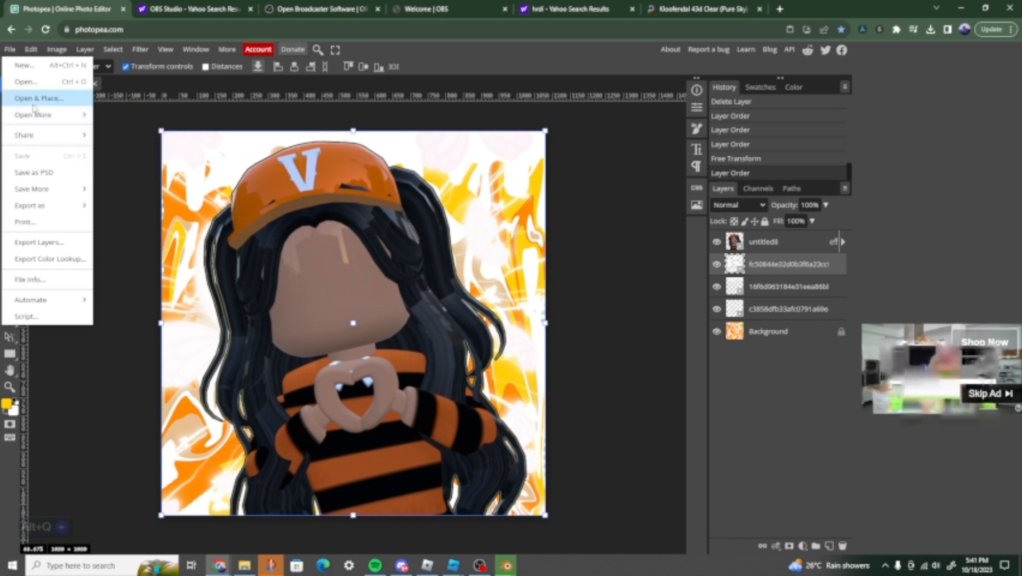
pyautogui.click(33, 106)
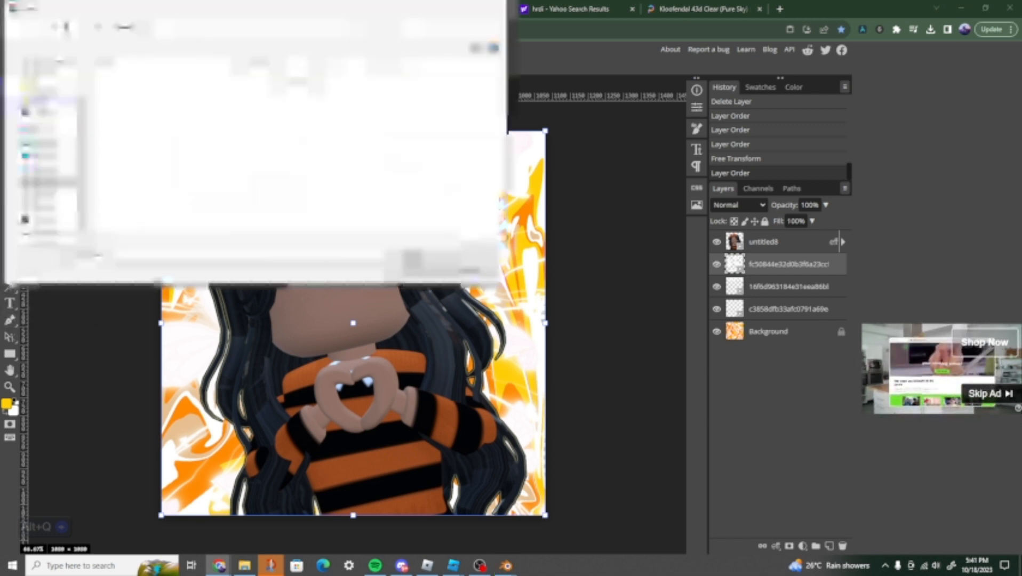
pyautogui.scroll(-5, 181, 208)
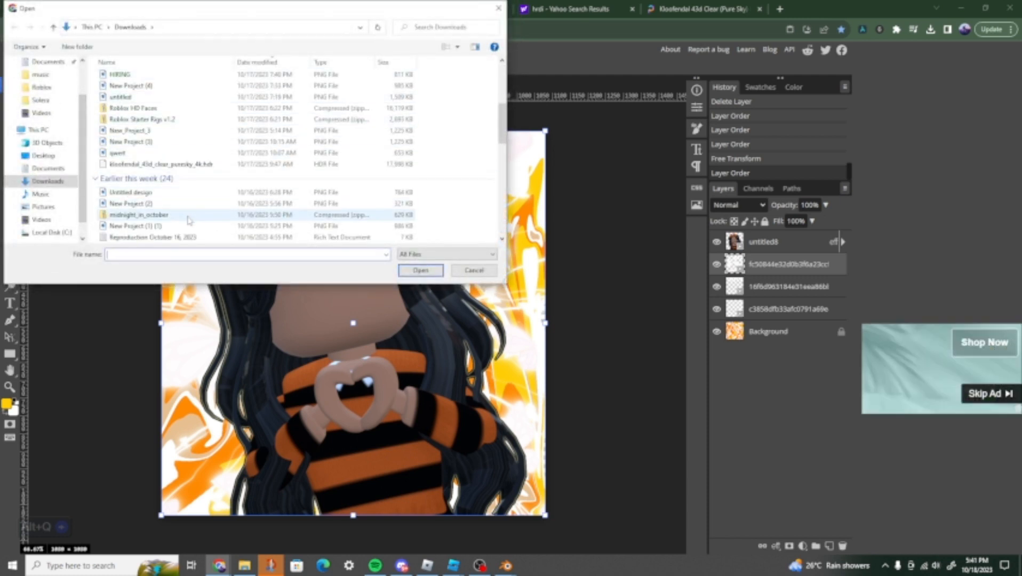
pyautogui.doubleClick(188, 216)
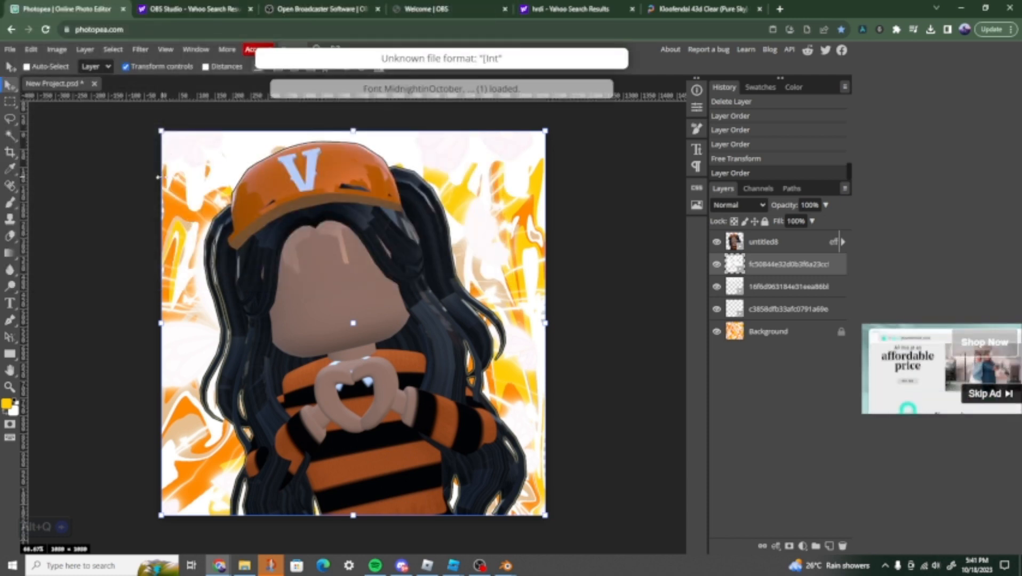
# - Search the Type tool's fonts for "midnight" and choose the Midnight in October font
pyautogui.click(10, 303)
pyautogui.click(54, 66)
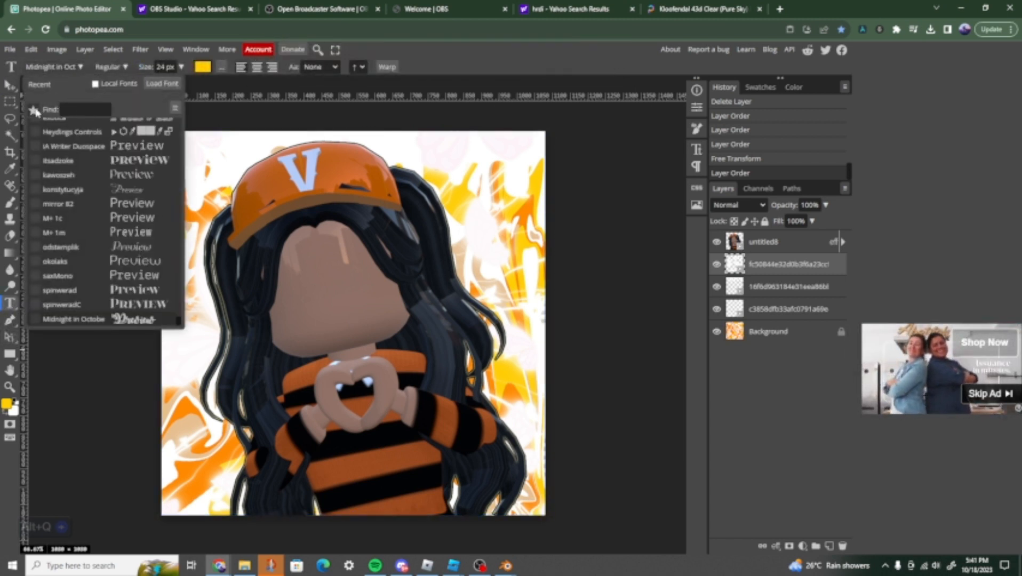
pyautogui.click(34, 110)
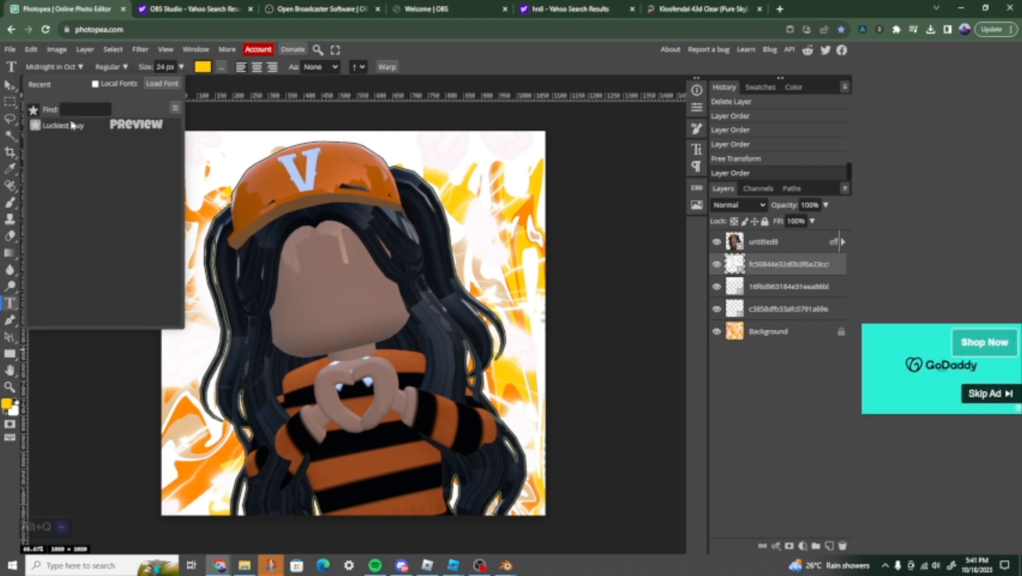
pyautogui.click(69, 109)
pyautogui.write('m')
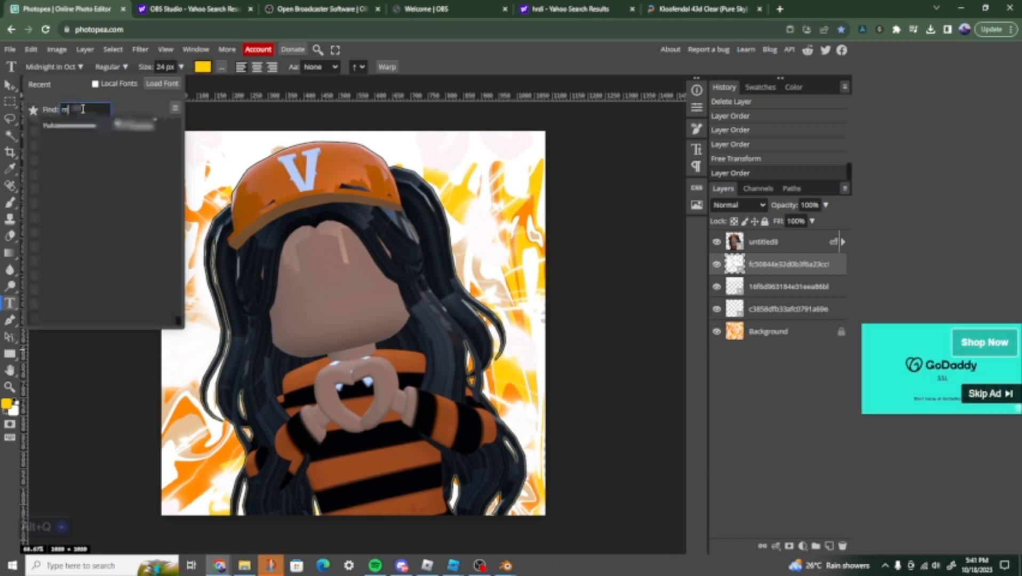
pyautogui.write('idnight')
pyautogui.click(76, 128)
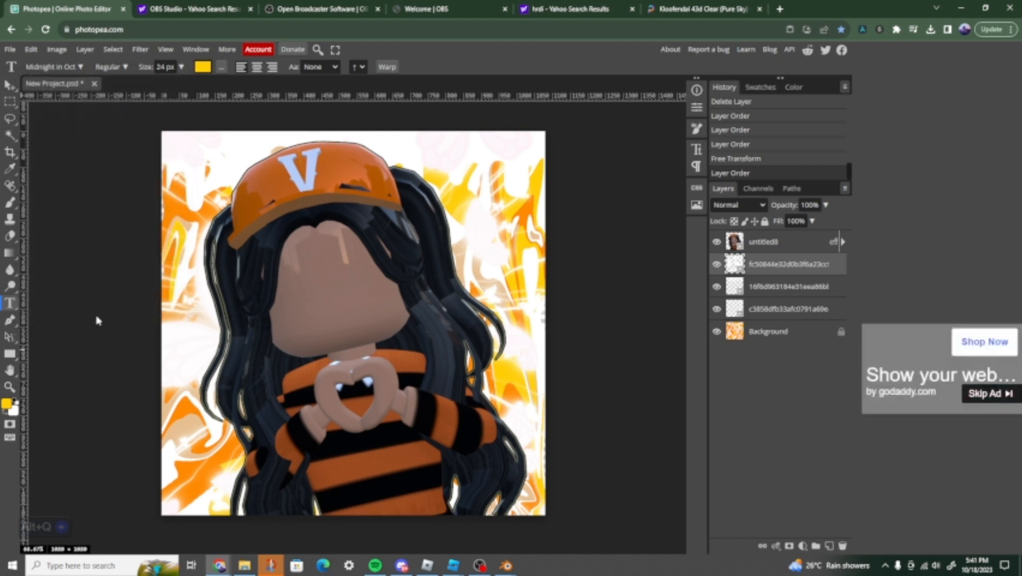
# - Start a text layer on the avatar's striped shirt and set its text to 150 px and white
pyautogui.click(284, 453)
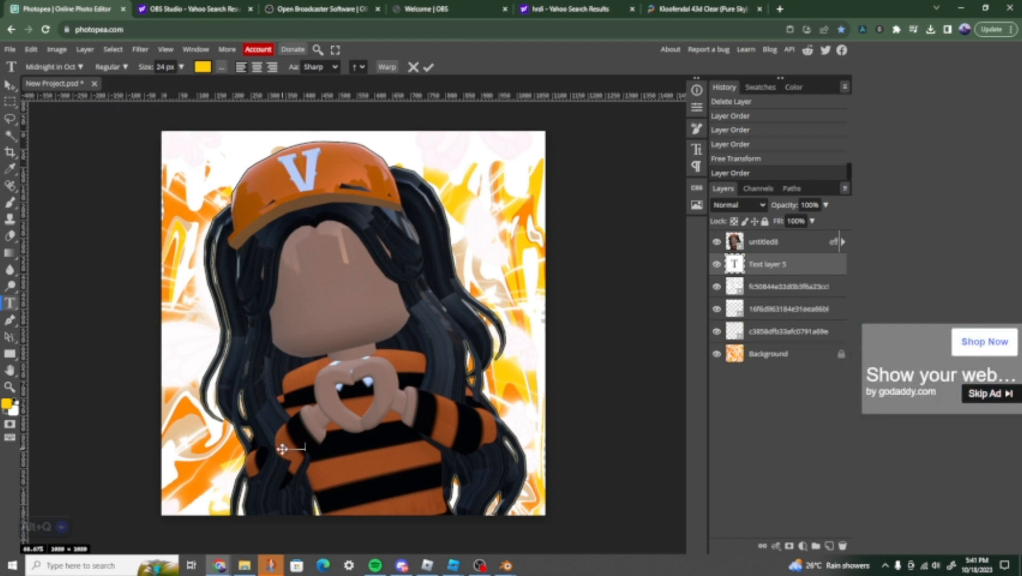
pyautogui.moveTo(308, 448); pyautogui.dragTo(257, 460)
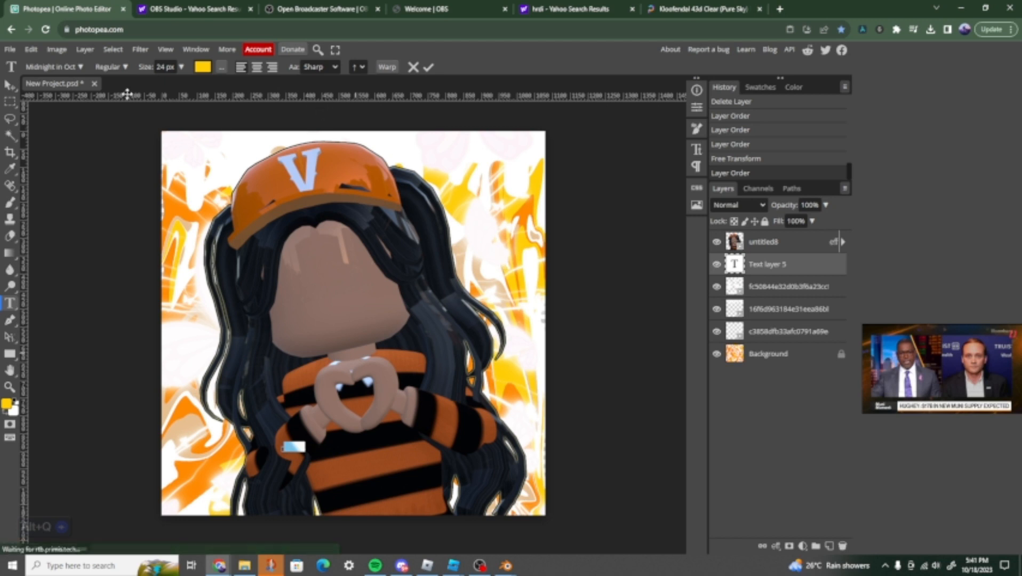
pyautogui.click(180, 70)
pyautogui.moveTo(162, 83); pyautogui.dragTo(252, 210)
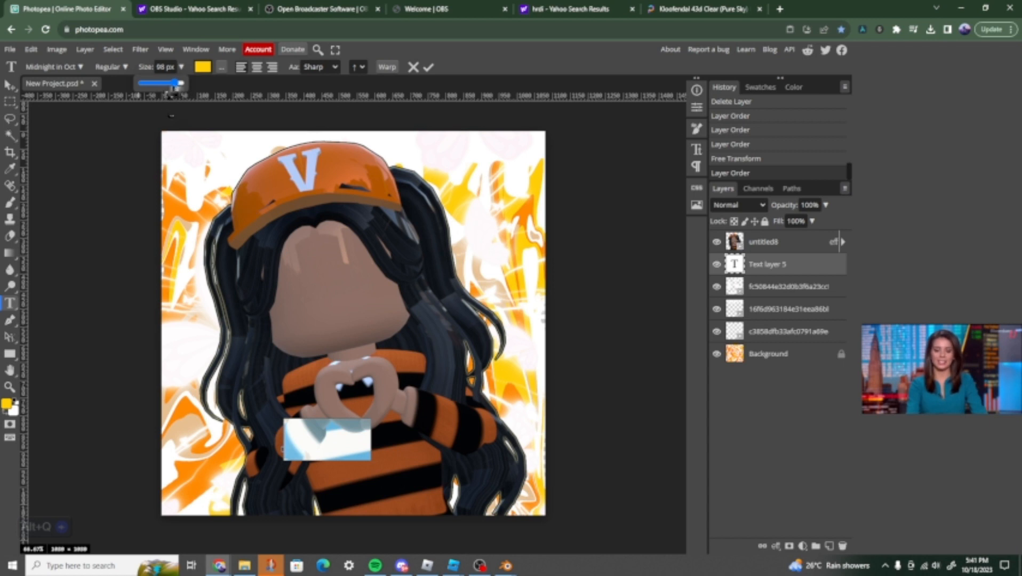
pyautogui.moveTo(171, 91); pyautogui.dragTo(182, 84)
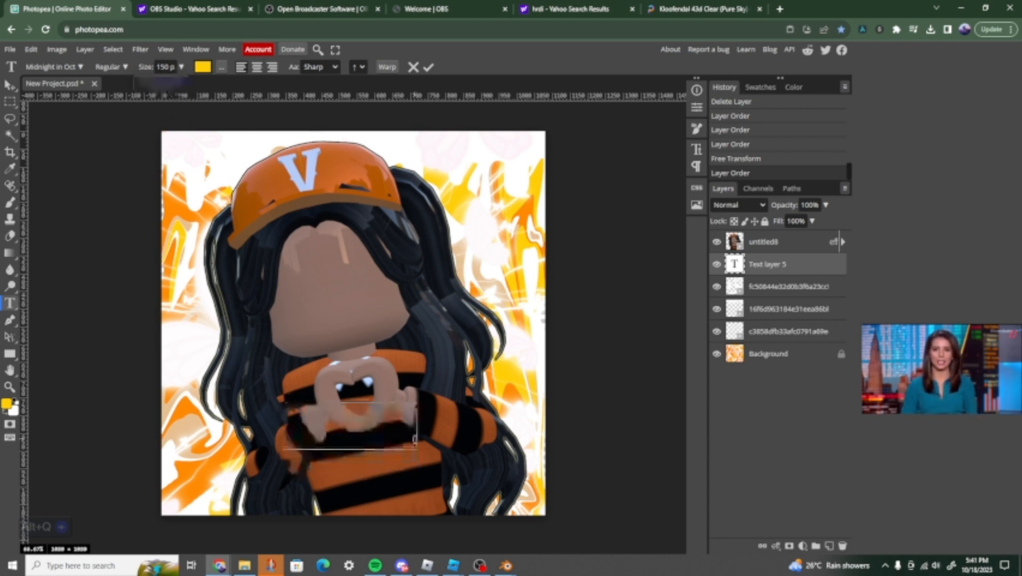
pyautogui.click(203, 67)
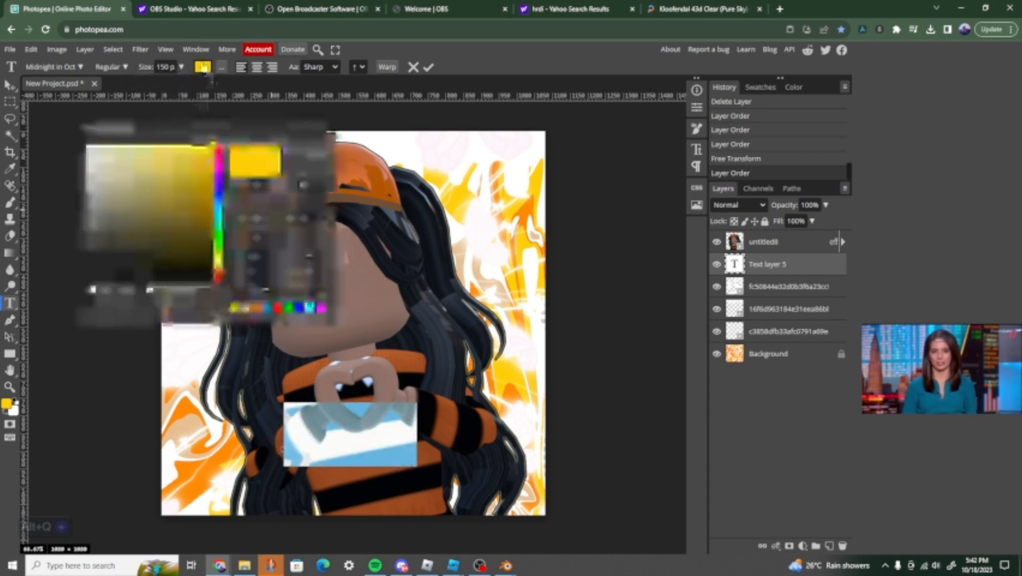
pyautogui.click(86, 146)
pyautogui.click(309, 152)
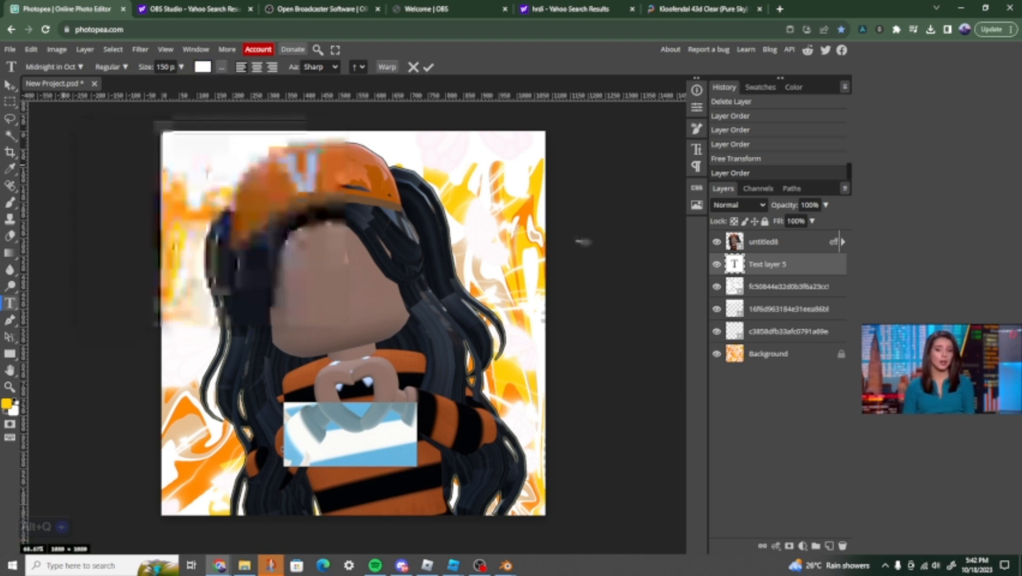
# - Replace the placeholder text with the avatar owner's name and move the text layer above untitled8
pyautogui.click(417, 426)
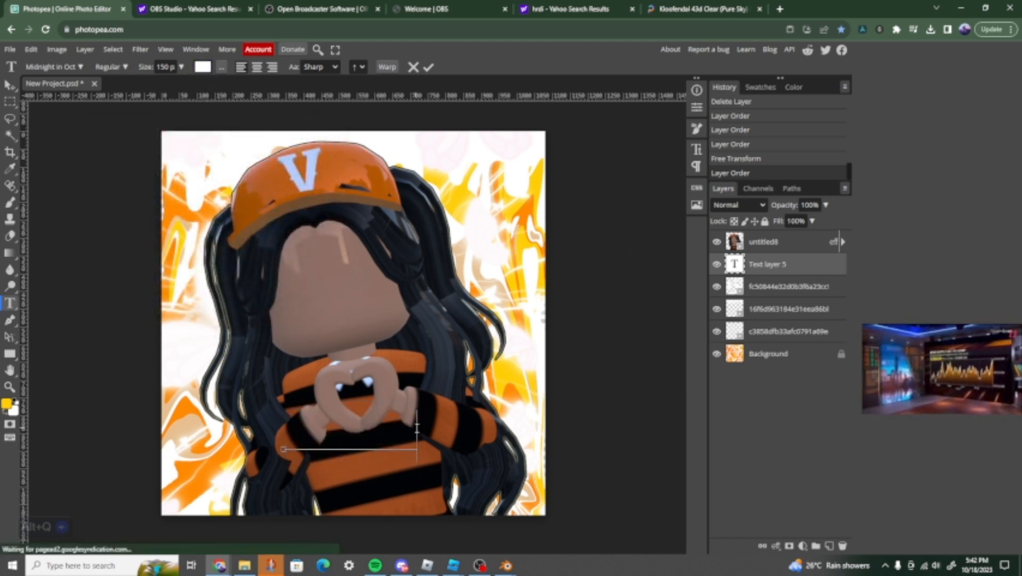
pyautogui.press('BackSpace')
pyautogui.press('BackSpace')
pyautogui.press('BackSpace')
pyautogui.press('BackSpace')
pyautogui.press('BackSpace')
pyautogui.press('BackSpace')
pyautogui.press('BackSpace')
pyautogui.press('BackSpace')
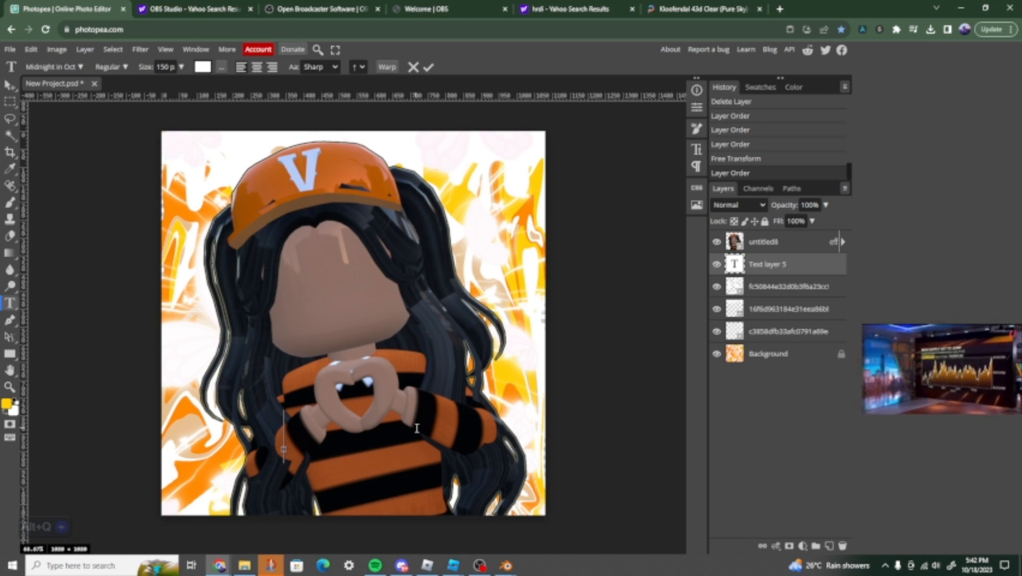
pyautogui.write('name')
pyautogui.moveTo(409, 427); pyautogui.dragTo(536, 400)
pyautogui.moveTo(775, 257); pyautogui.dragTo(775, 243)
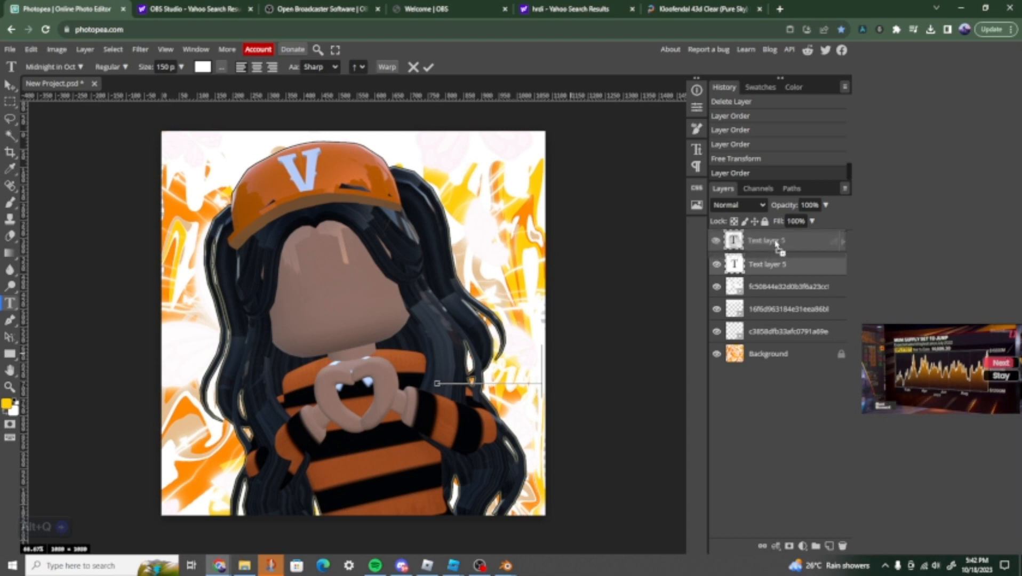
# - Move the name text onto the striped shirt just below the heart hands and set its size to 200 px
pyautogui.click(469, 367)
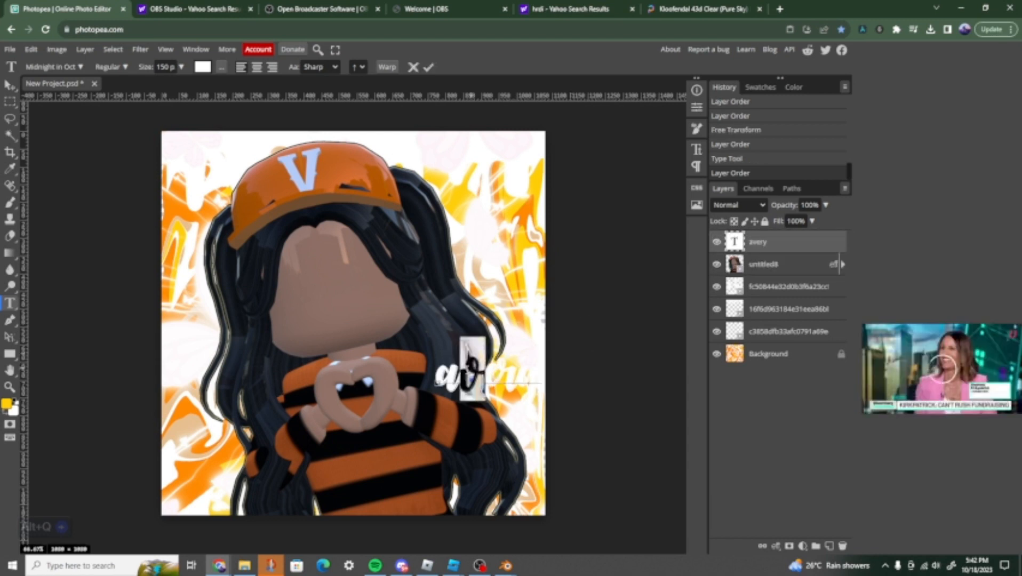
pyautogui.moveTo(545, 393); pyautogui.dragTo(292, 447)
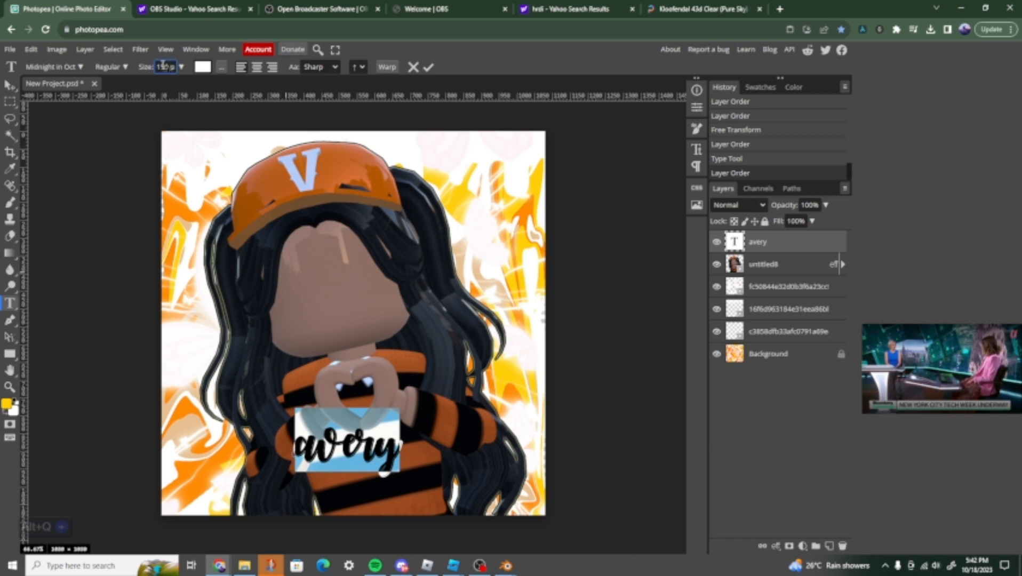
pyautogui.write('200')
pyautogui.press('Return')
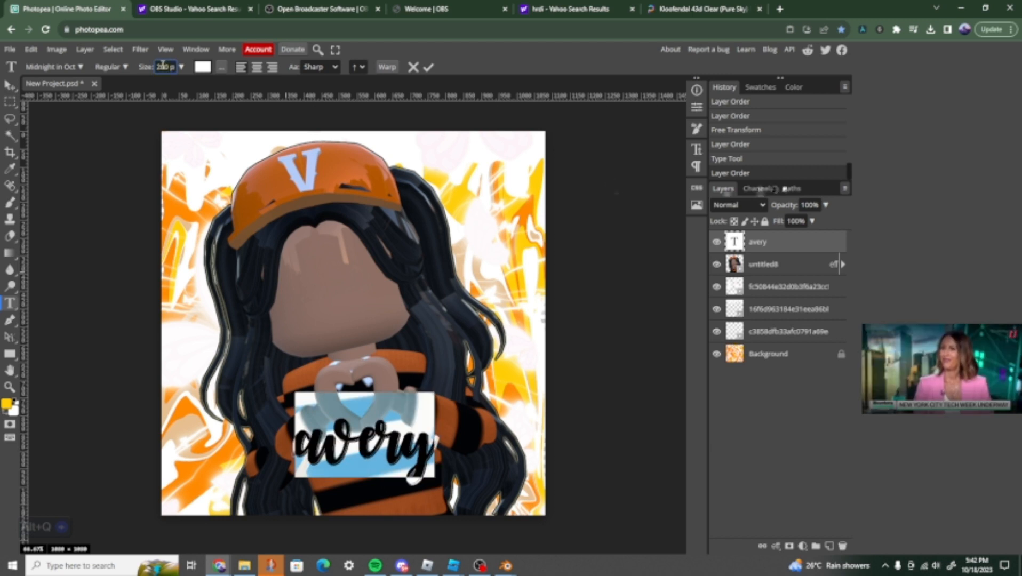
# - Apply a Stroke and a Gradient Overlay to the name text layer through its layer style
pyautogui.rightClick(747, 243)
pyautogui.click(760, 246)
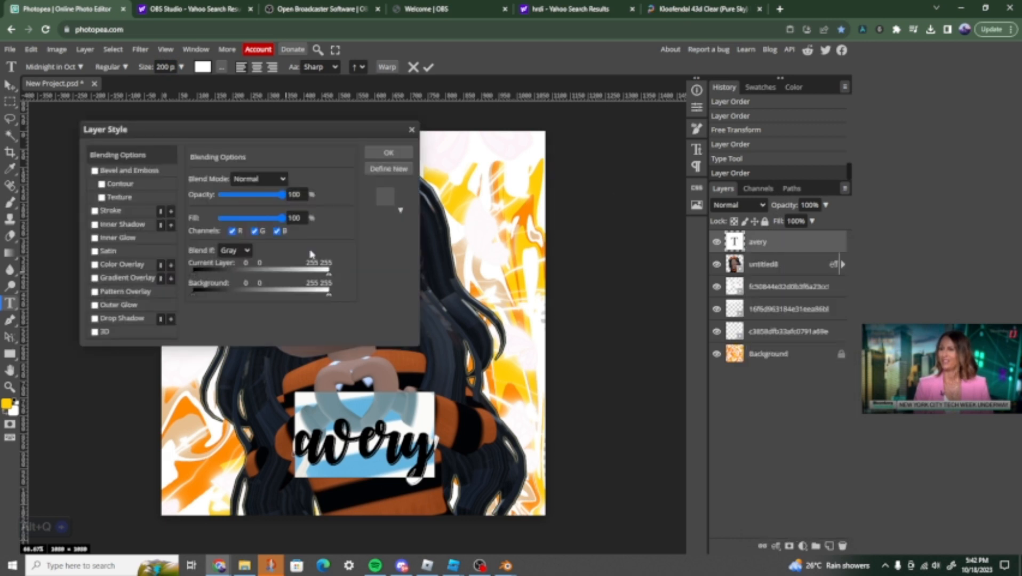
pyautogui.click(95, 210)
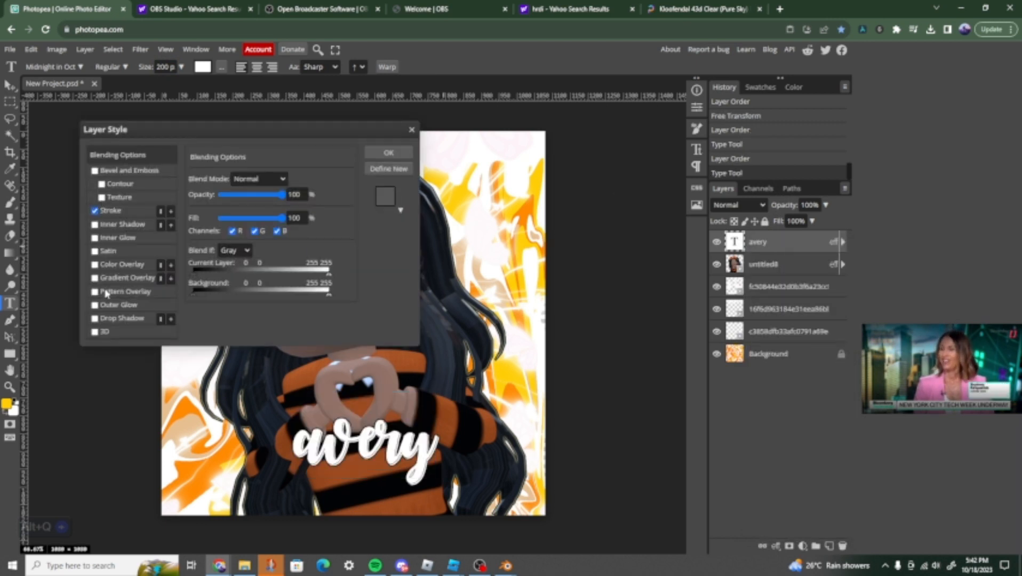
pyautogui.click(94, 278)
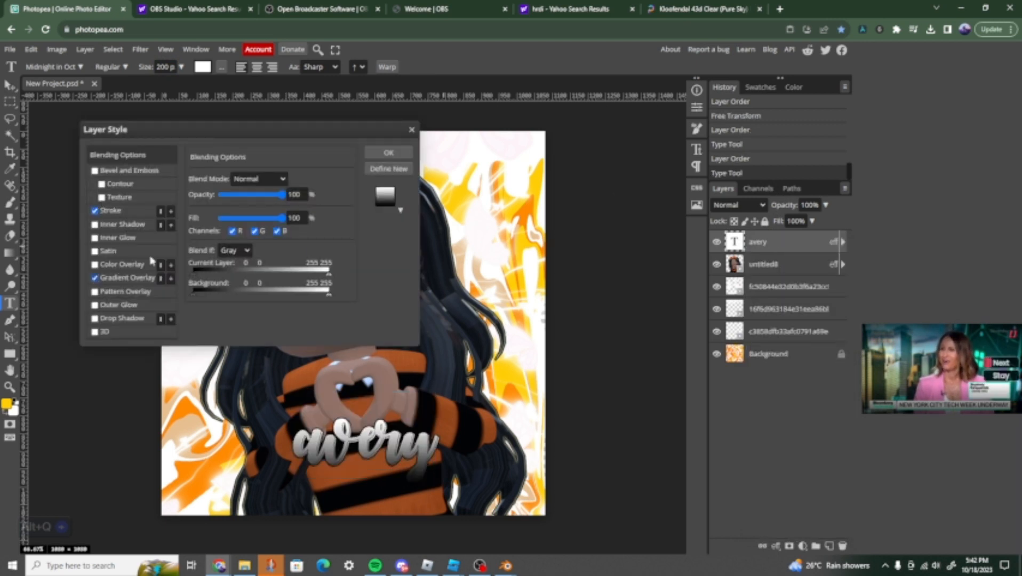
pyautogui.click(382, 152)
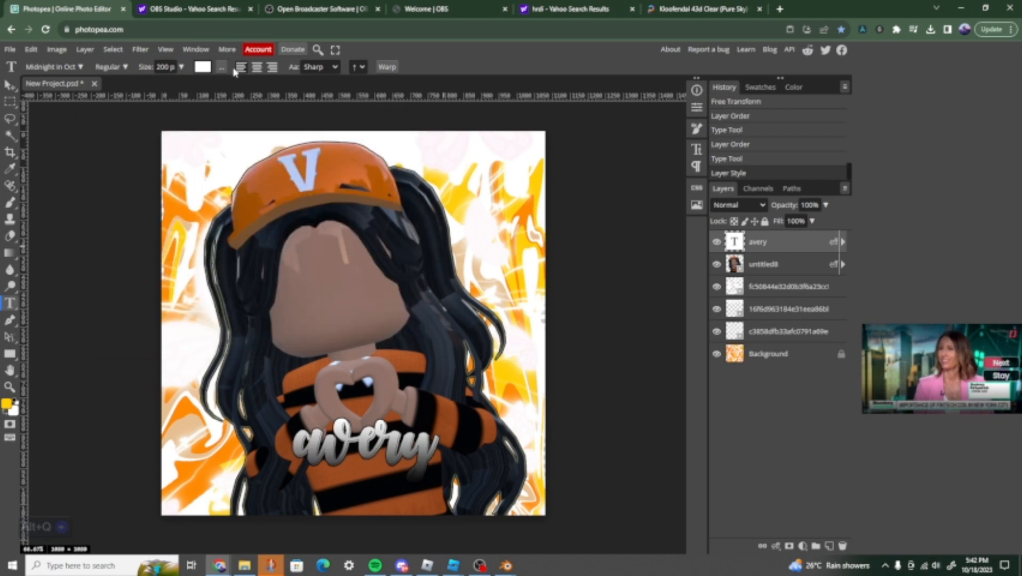